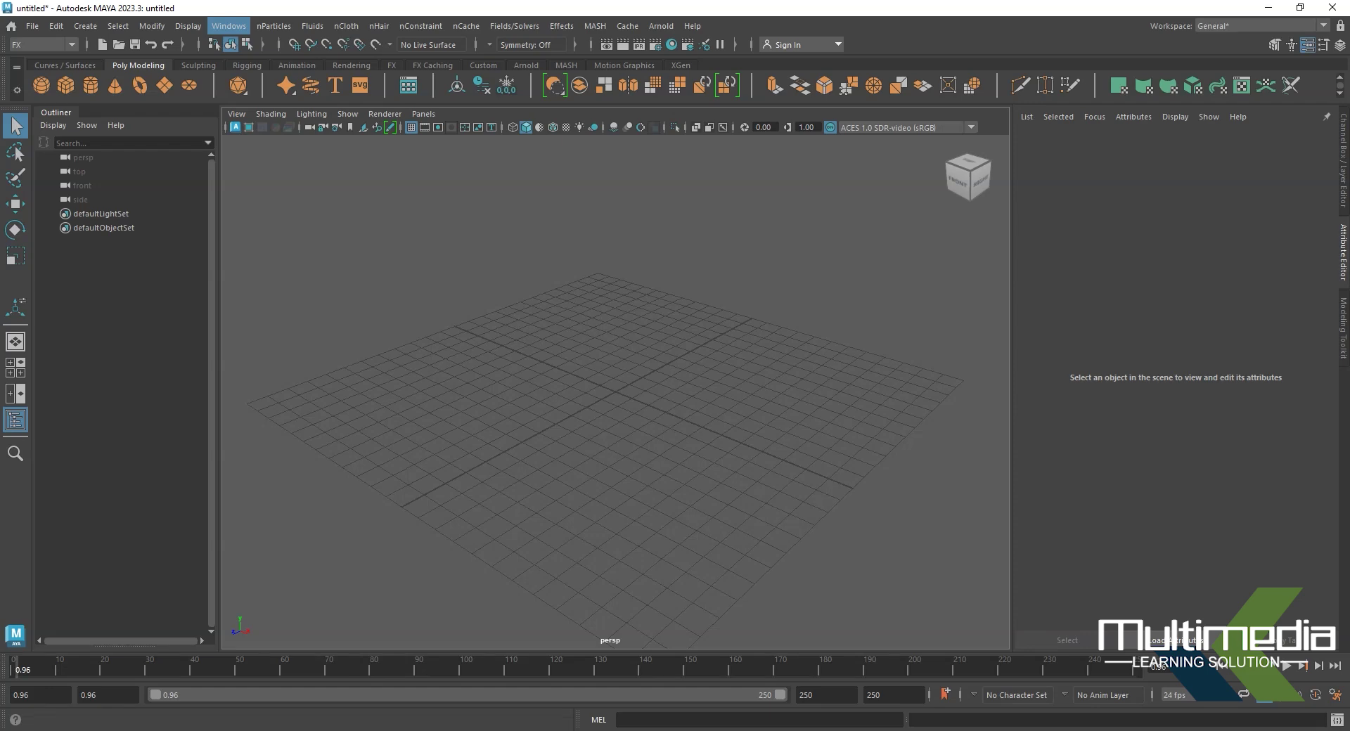
pyautogui.click(274, 26)
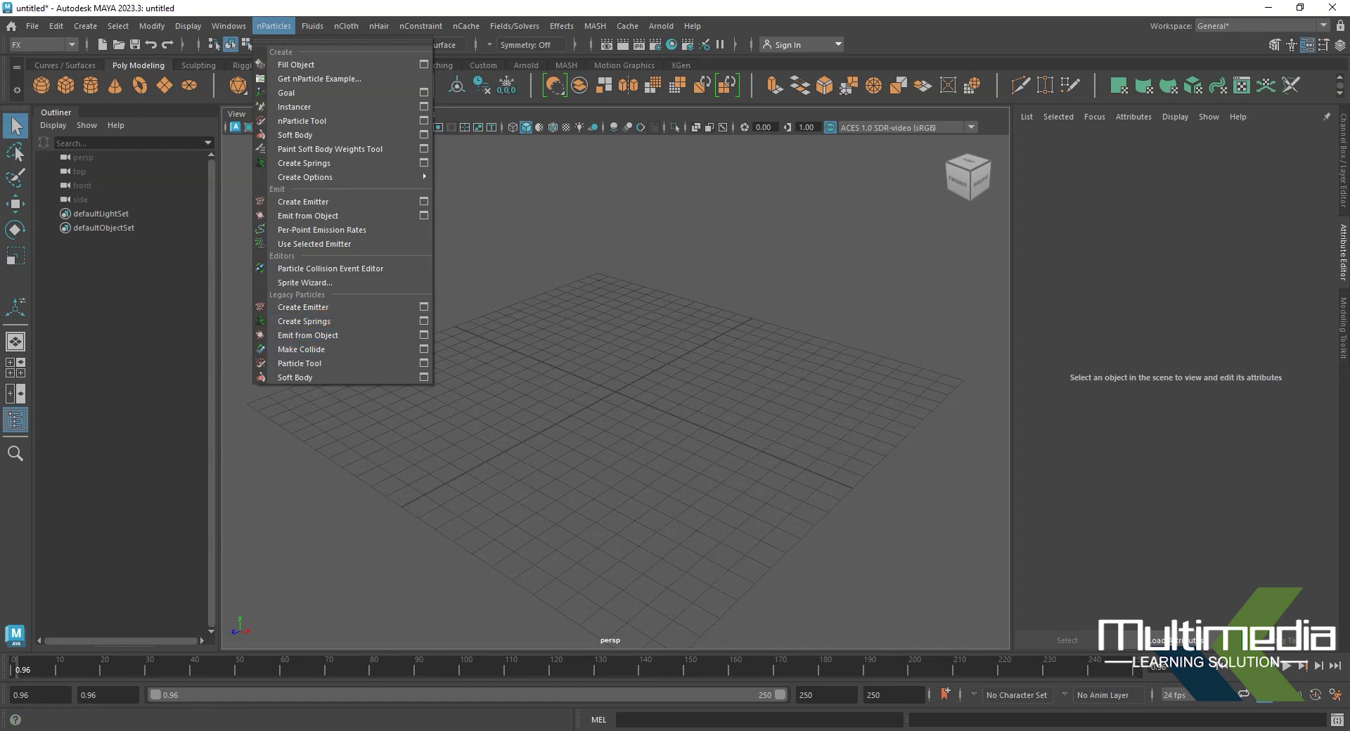
pyautogui.click(599, 441)
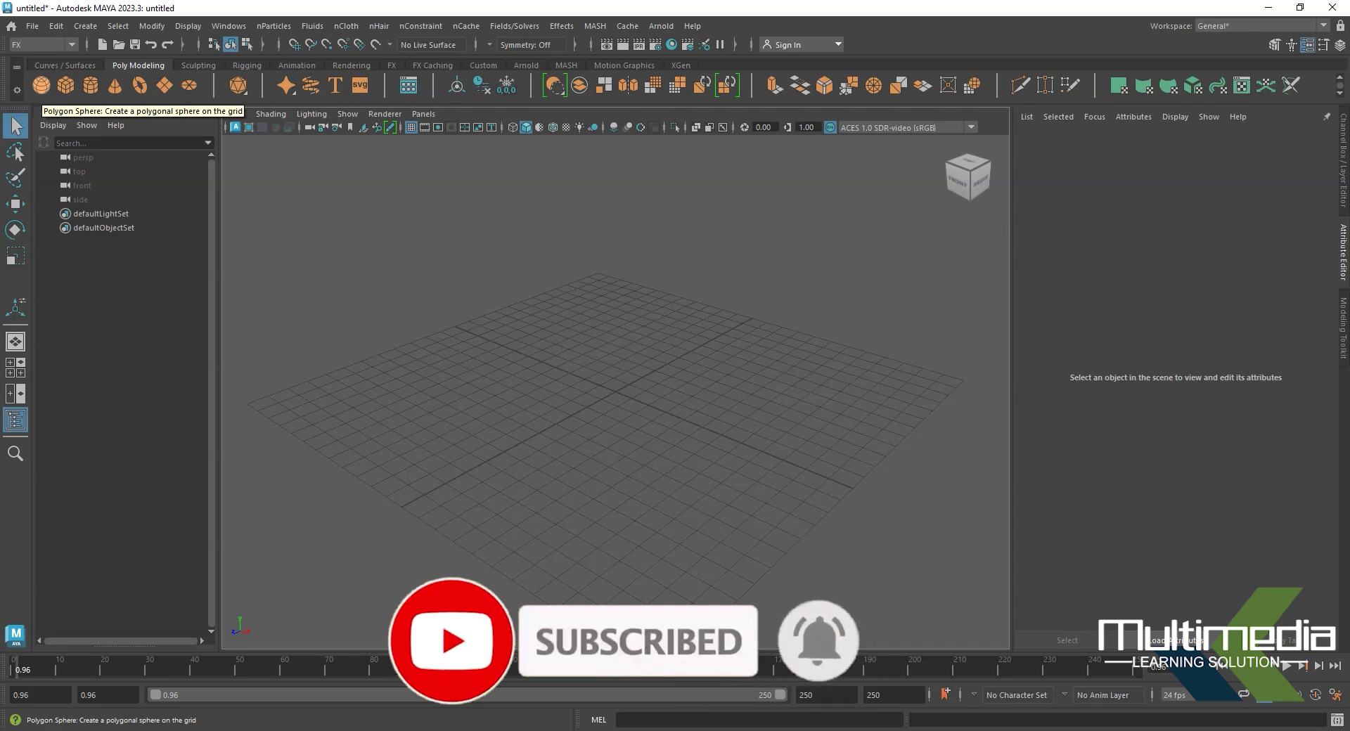
# Create a polygon sphere at the centre of the grid and activate the Move tool
pyautogui.click(41, 85)
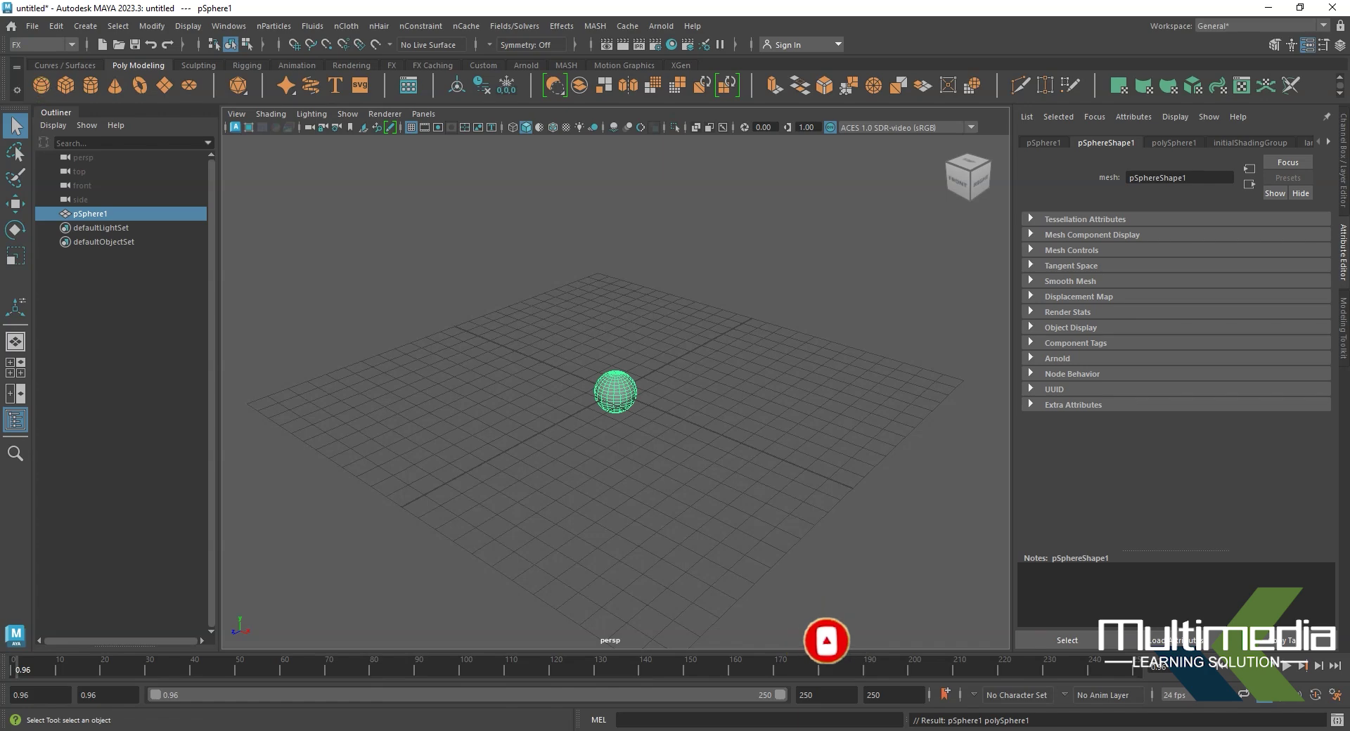
pyautogui.press('w')
pyautogui.keyDown('alt'); pyautogui.moveTo(624, 540); pyautogui.dragTo(687, 512); pyautogui.keyUp('alt')
pyautogui.keyDown('alt'); pyautogui.moveTo(687, 512); pyautogui.dragTo(751, 488, button='right'); pyautogui.keyUp('alt')
pyautogui.keyDown('alt'); pyautogui.moveTo(772, 549); pyautogui.dragTo(759, 584, button='middle'); pyautogui.keyUp('alt')
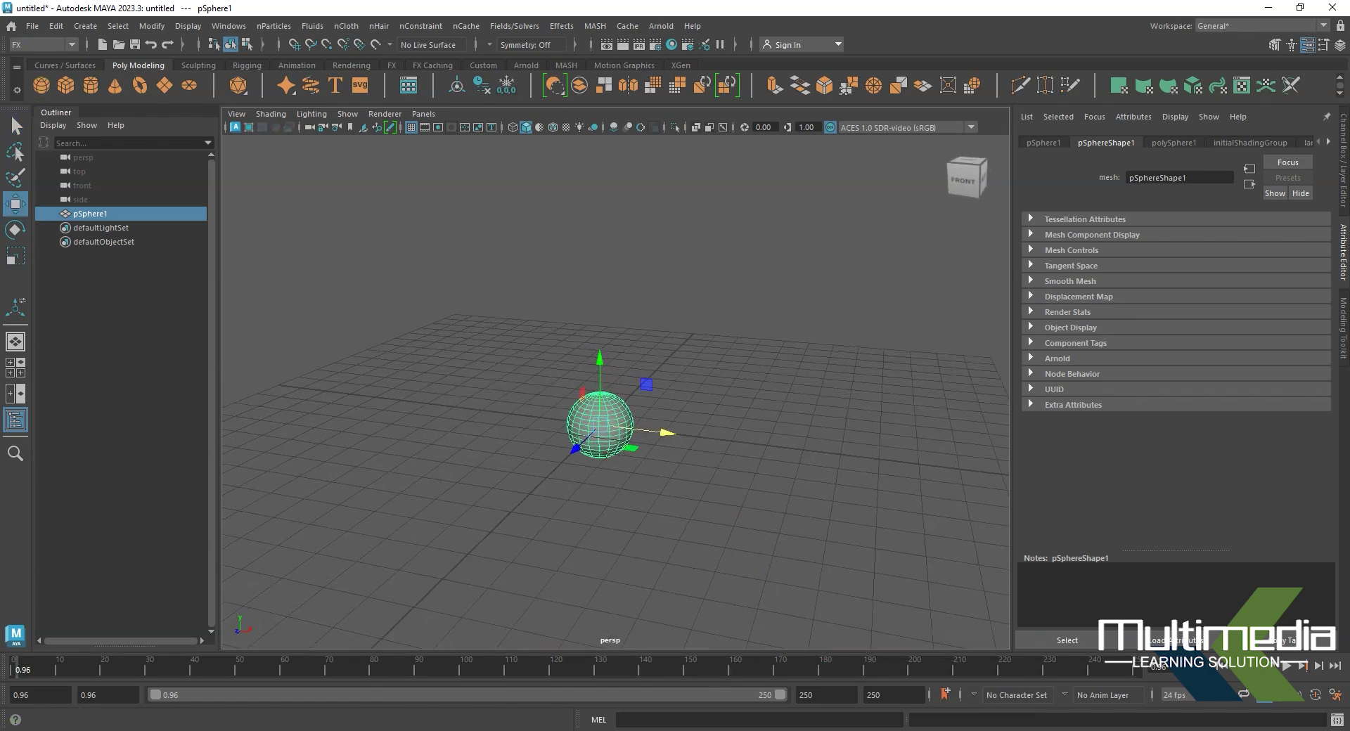
# Set the sphere's Subdivisions Axis and Subdivisions Height to 10
pyautogui.hotkey('ctrl', 'a')
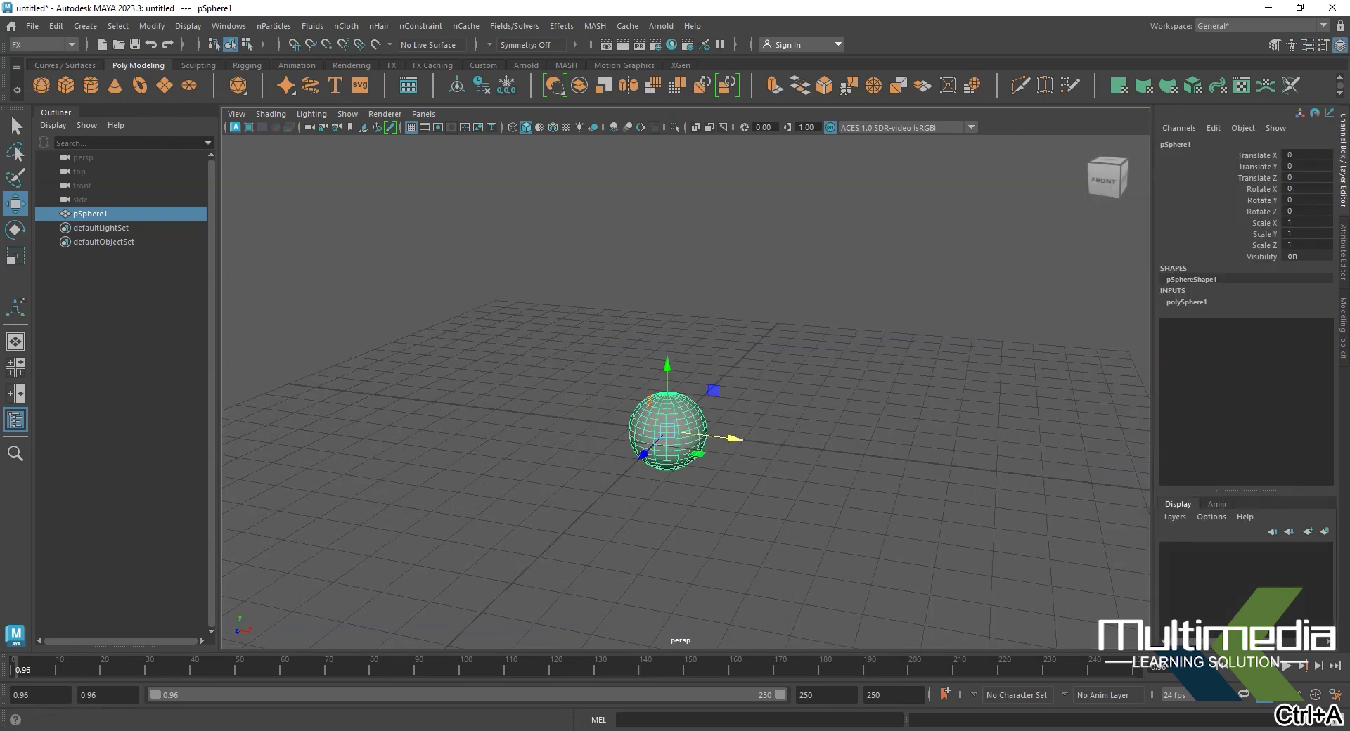
pyautogui.click(1187, 302)
pyautogui.moveTo(1259, 346); pyautogui.dragTo(1305, 346)
pyautogui.write('10')
pyautogui.press('Return')
# Move the sphere to the grid's negative X edge, just above the ground, at about X -11.02 and Y 1.08
pyautogui.press('w')
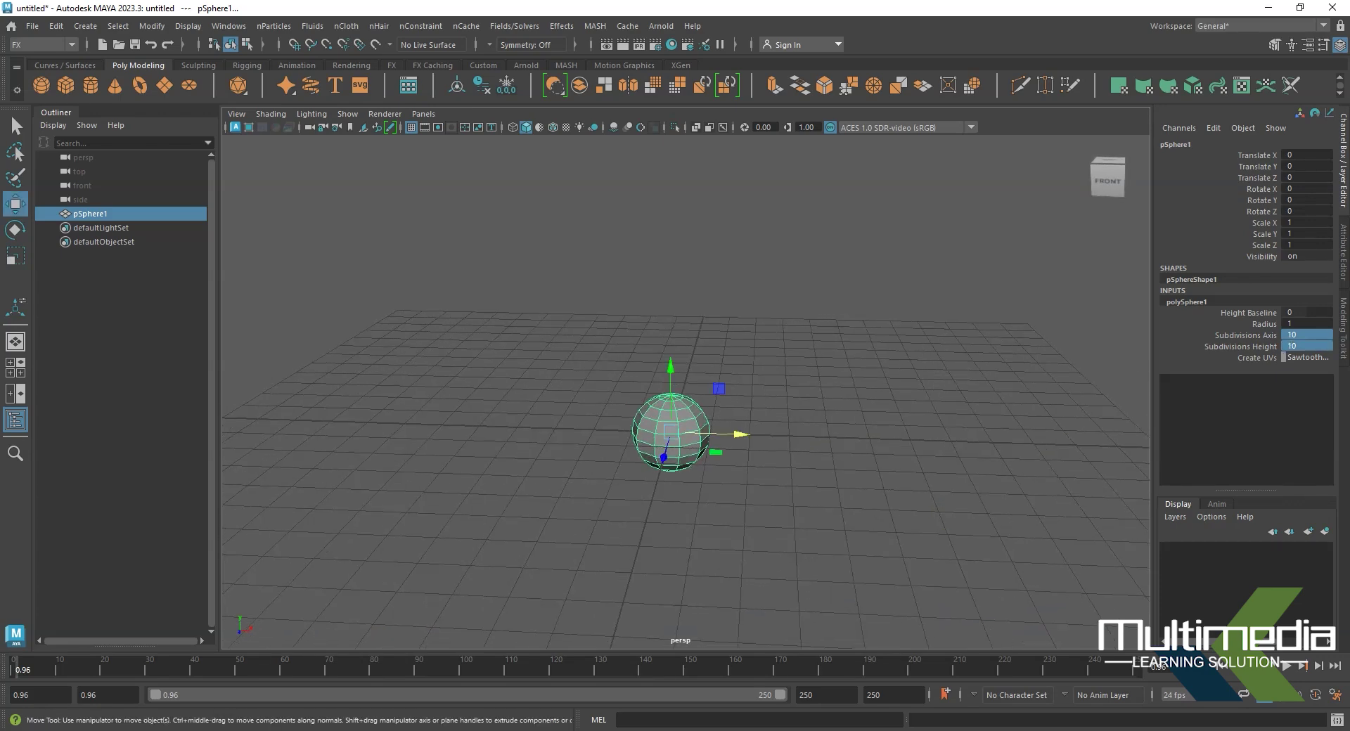
pyautogui.moveTo(739, 435); pyautogui.dragTo(726, 501)
pyautogui.scroll(-3, 720, 474)
pyautogui.scroll(2, 726, 502)
pyautogui.moveTo(726, 428); pyautogui.dragTo(681, 432)
pyautogui.moveTo(666, 360); pyautogui.dragTo(665, 325)
pyautogui.keyDown('alt'); pyautogui.moveTo(703, 493); pyautogui.dragTo(721, 576); pyautogui.keyUp('alt')
pyautogui.keyDown('alt'); pyautogui.moveTo(720, 576); pyautogui.dragTo(722, 591, button='middle'); pyautogui.keyUp('alt')
pyautogui.moveTo(725, 444); pyautogui.dragTo(408, 429)
pyautogui.scroll(-3, 408, 428)
pyautogui.keyDown('alt'); pyautogui.moveTo(436, 430); pyautogui.dragTo(613, 432, button='middle'); pyautogui.keyUp('alt')
pyautogui.keyDown('alt'); pyautogui.moveTo(613, 432); pyautogui.dragTo(610, 405); pyautogui.keyUp('alt')
pyautogui.scroll(3, 610, 415)
pyautogui.keyDown('alt'); pyautogui.moveTo(611, 415); pyautogui.dragTo(608, 432, button='middle'); pyautogui.keyUp('alt')
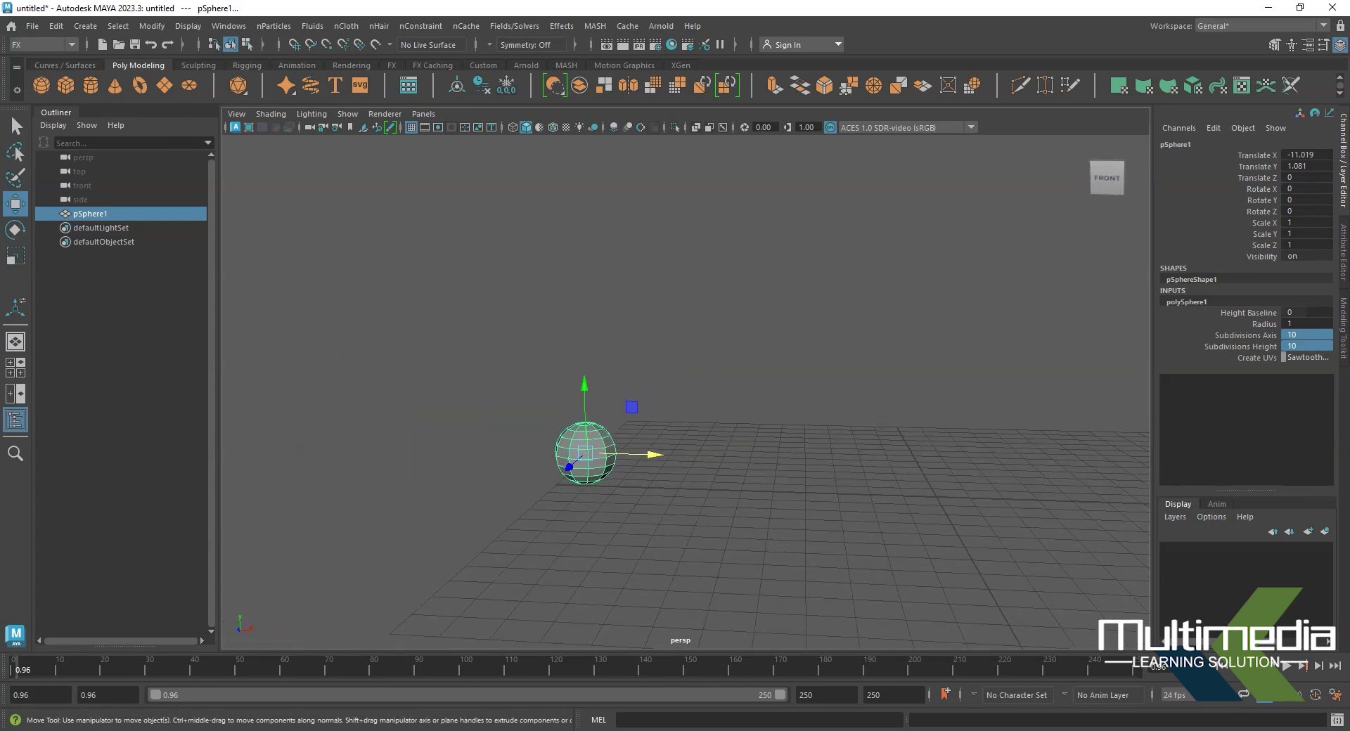
# Scale the sphere down uniformly to about 0.576
pyautogui.press('r')
pyautogui.moveTo(586, 453); pyautogui.dragTo(555, 453)
pyautogui.press('e')
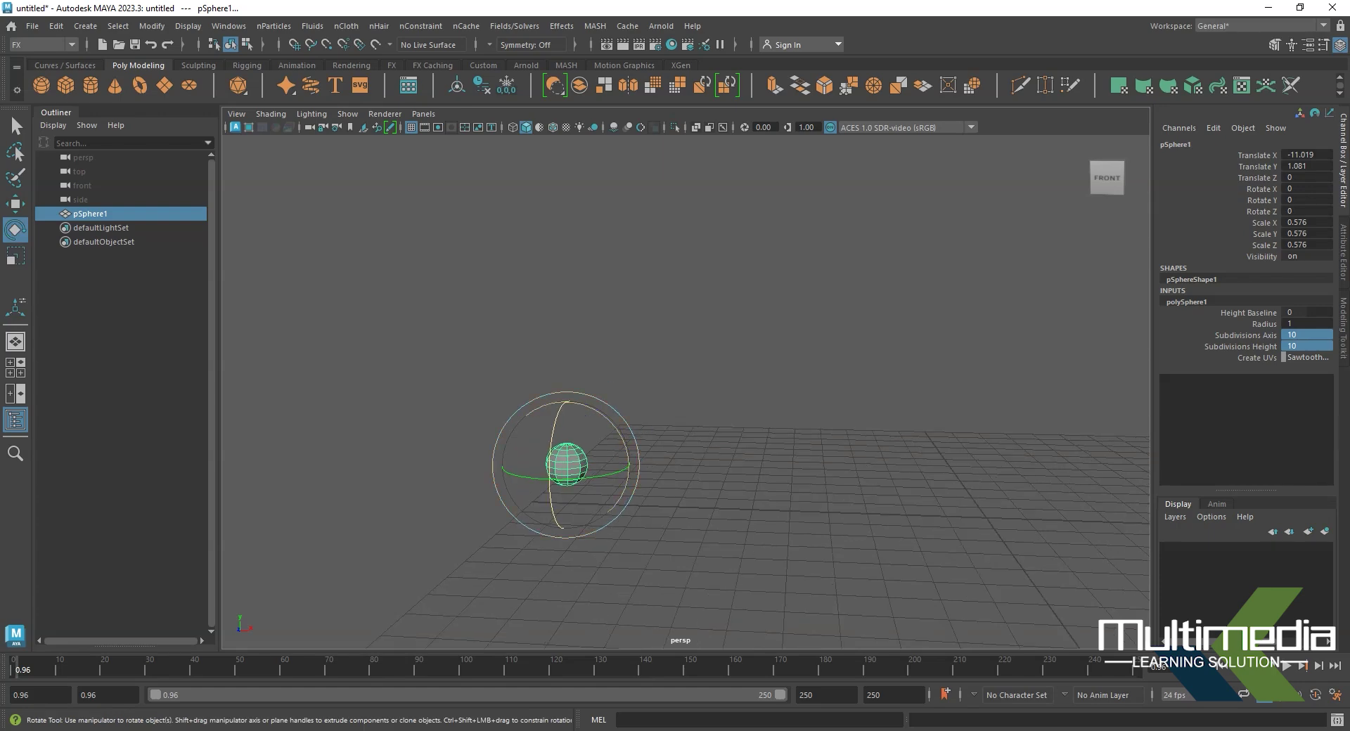
# Raise the sphere above the grid edge to a Translate Y of about 6.72
pyautogui.press('w')
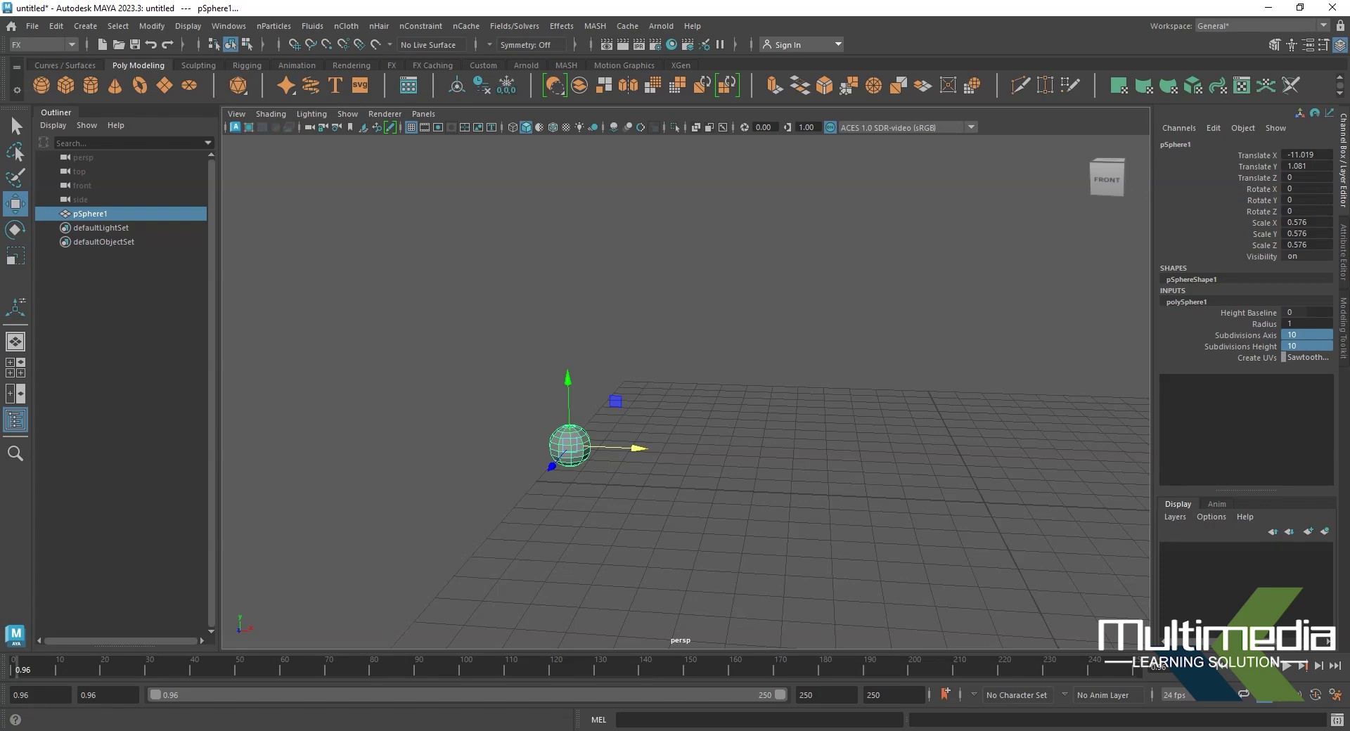
pyautogui.keyDown('alt'); pyautogui.moveTo(823, 450); pyautogui.dragTo(633, 554); pyautogui.keyUp('alt')
pyautogui.moveTo(365, 421); pyautogui.dragTo(341, 165)
pyautogui.keyDown('alt'); pyautogui.moveTo(563, 415); pyautogui.dragTo(498, 463); pyautogui.keyUp('alt')
pyautogui.keyDown('alt'); pyautogui.moveTo(497, 463); pyautogui.dragTo(509, 413, button='middle'); pyautogui.keyUp('alt')
pyautogui.keyDown('alt'); pyautogui.moveTo(509, 413); pyautogui.dragTo(550, 391); pyautogui.keyUp('alt')
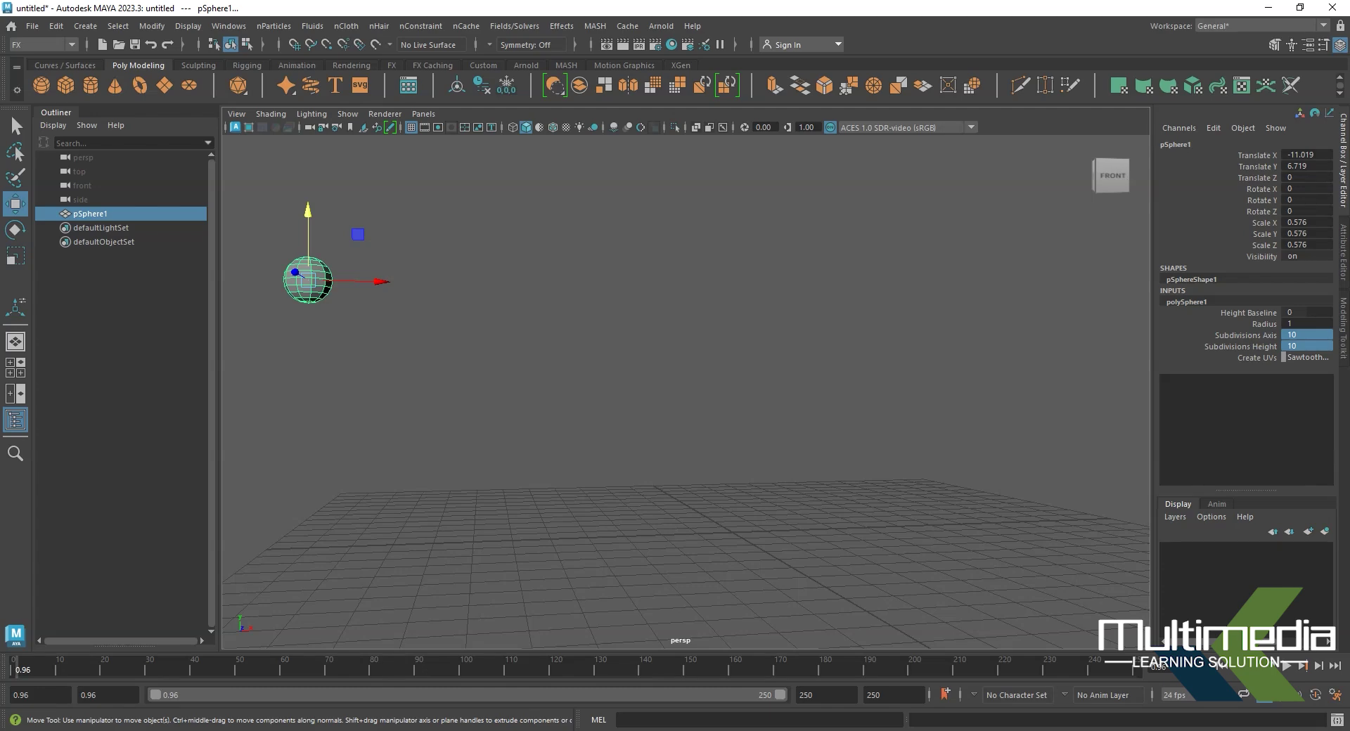
pyautogui.scroll(-3, 686, 392)
pyautogui.keyDown('alt'); pyautogui.moveTo(915, 520); pyautogui.dragTo(841, 588); pyautogui.keyUp('alt')
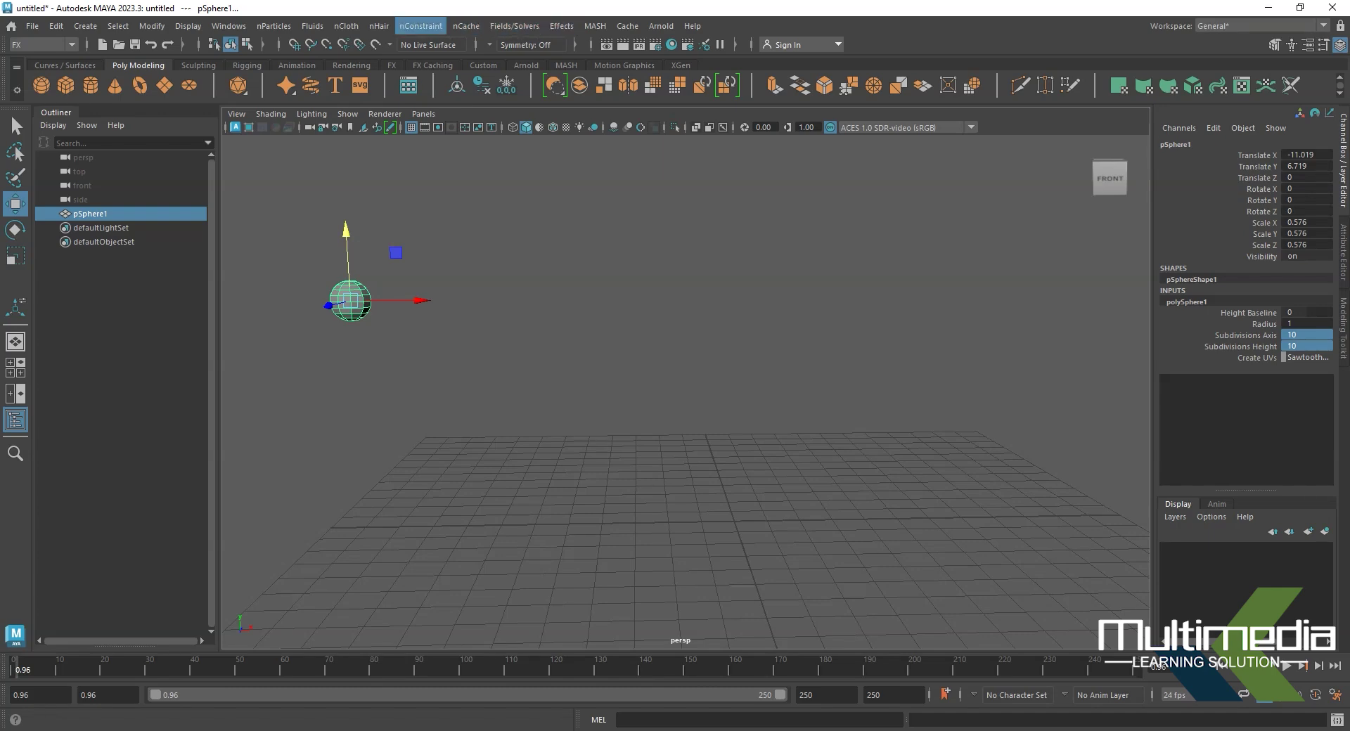
pyautogui.click(493, 28)
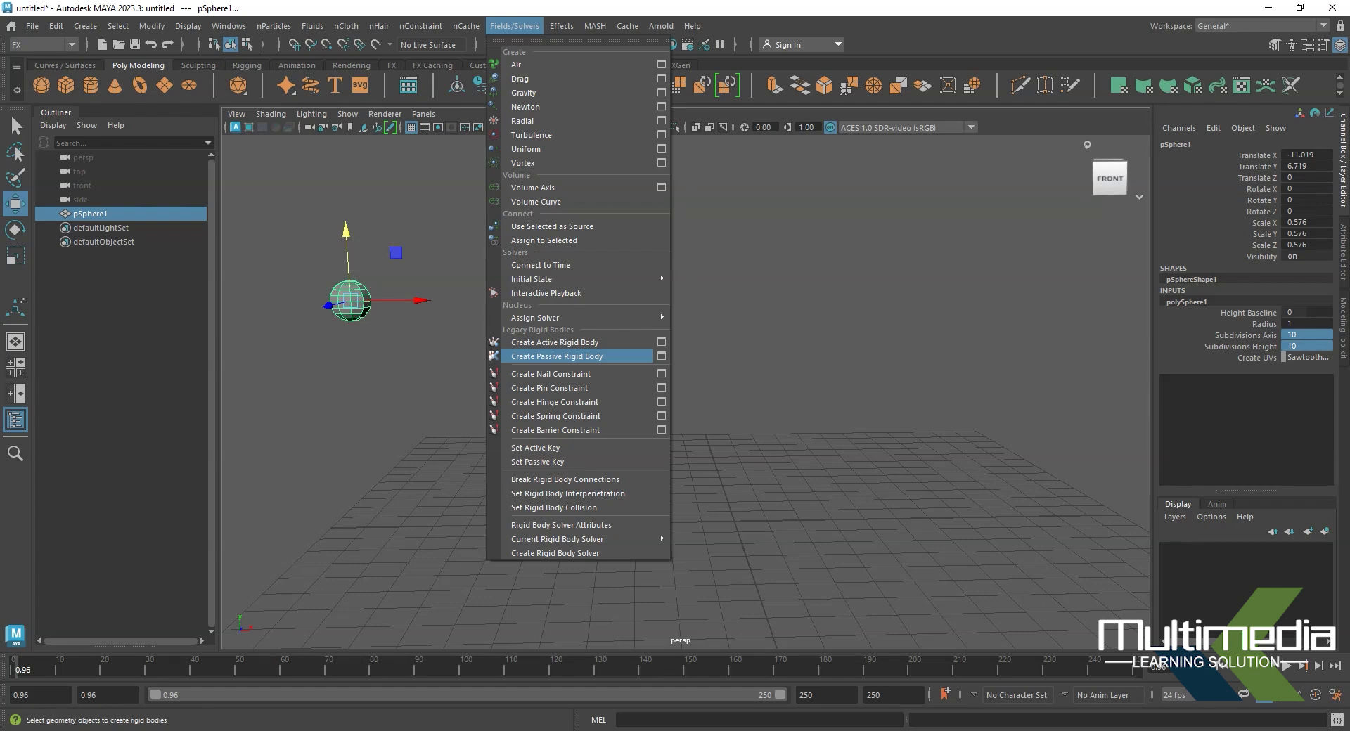
pyautogui.click(928, 503)
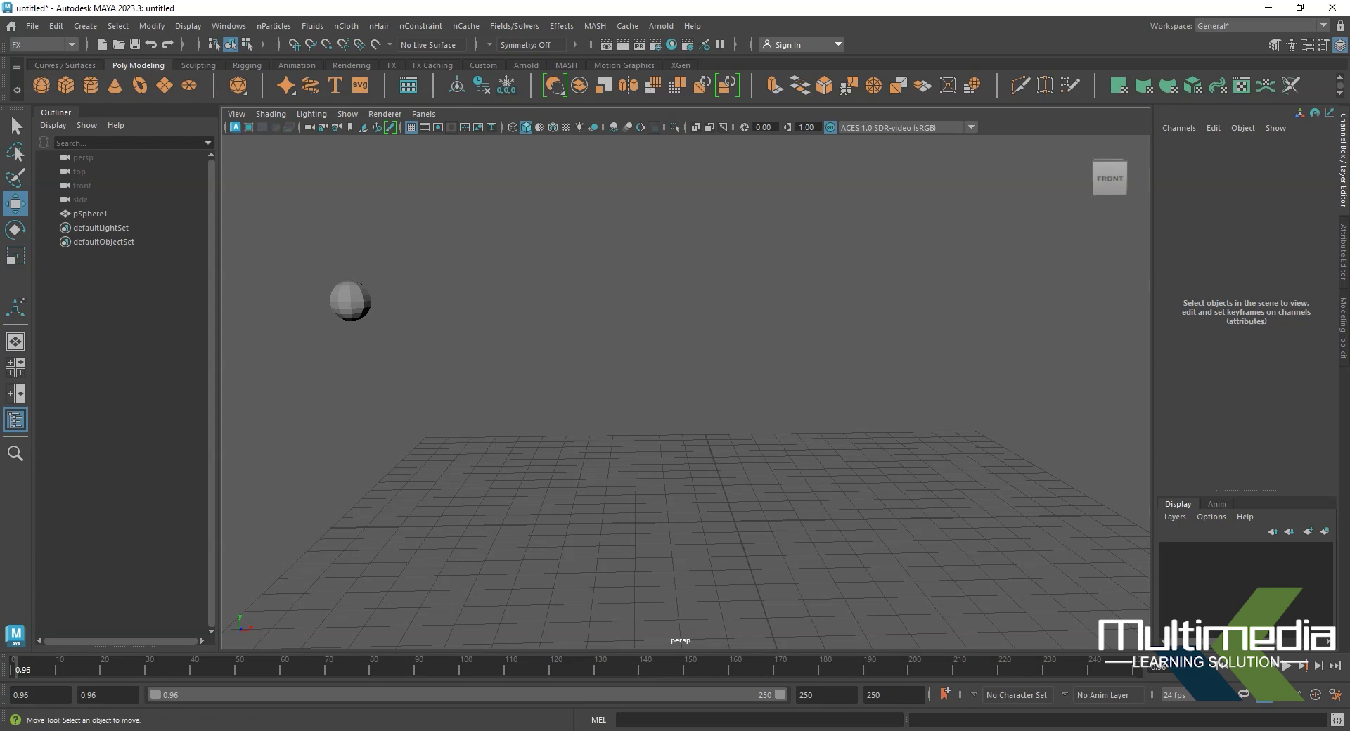
# Create a polygon plane at the origin and scale it uniformly to about 24.68 so it covers the grid as a floor
pyautogui.click(163, 85)
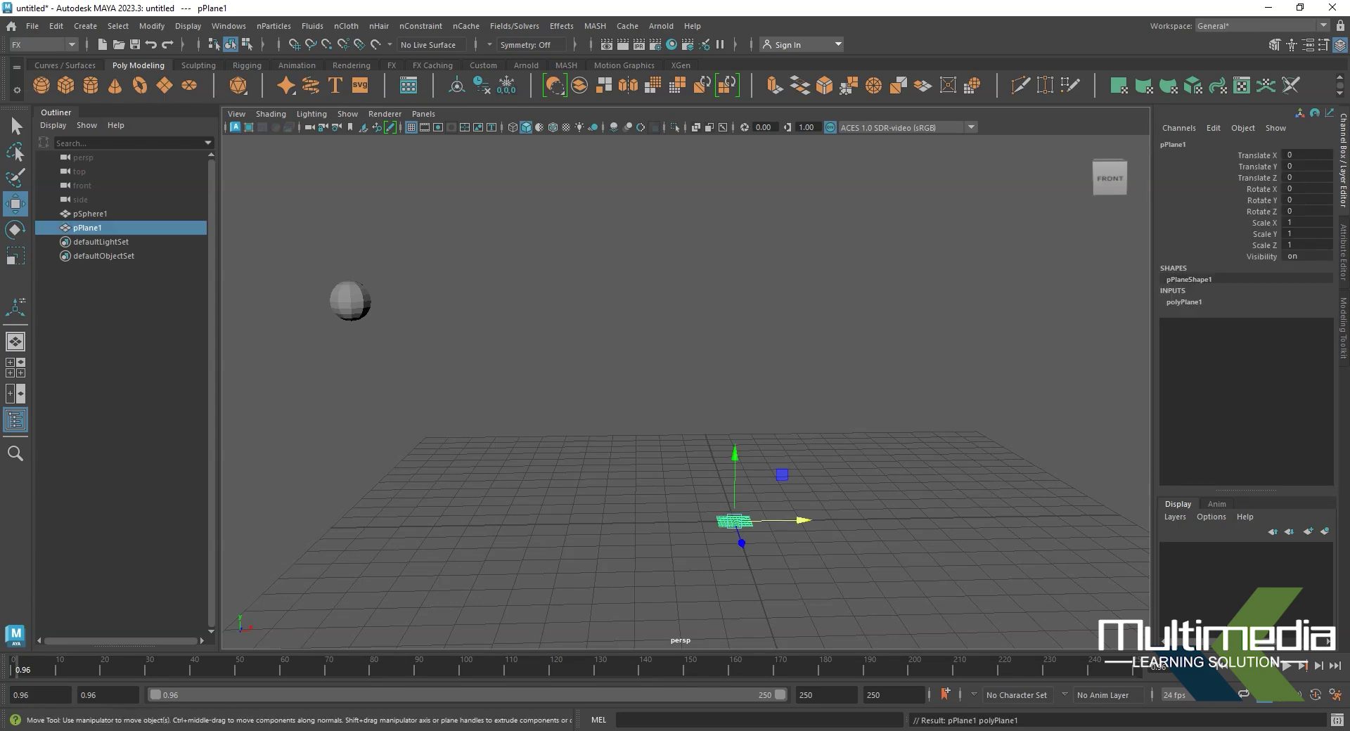
pyautogui.press('r')
pyautogui.moveTo(734, 521); pyautogui.dragTo(932, 520)
pyautogui.press('w')
# Make the sphere an active rigid body
pyautogui.click(351, 301)
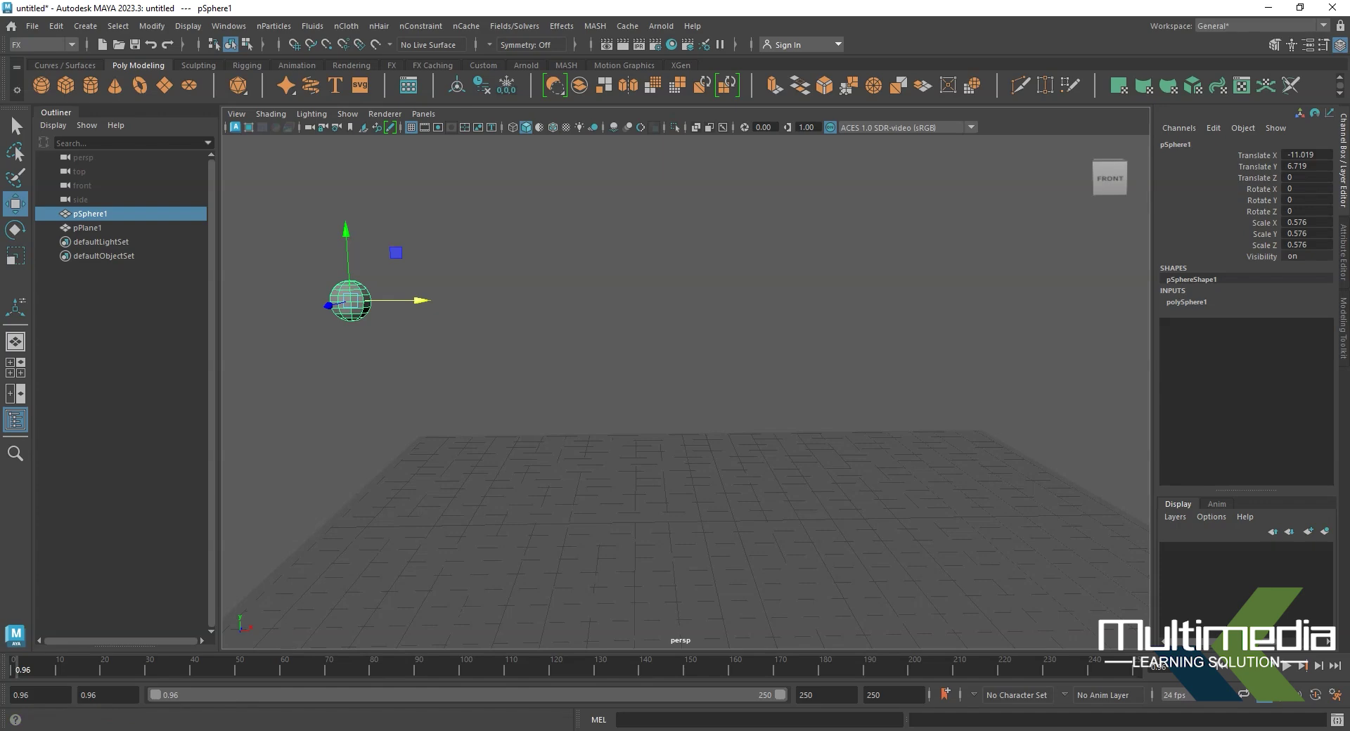
pyautogui.click(514, 26)
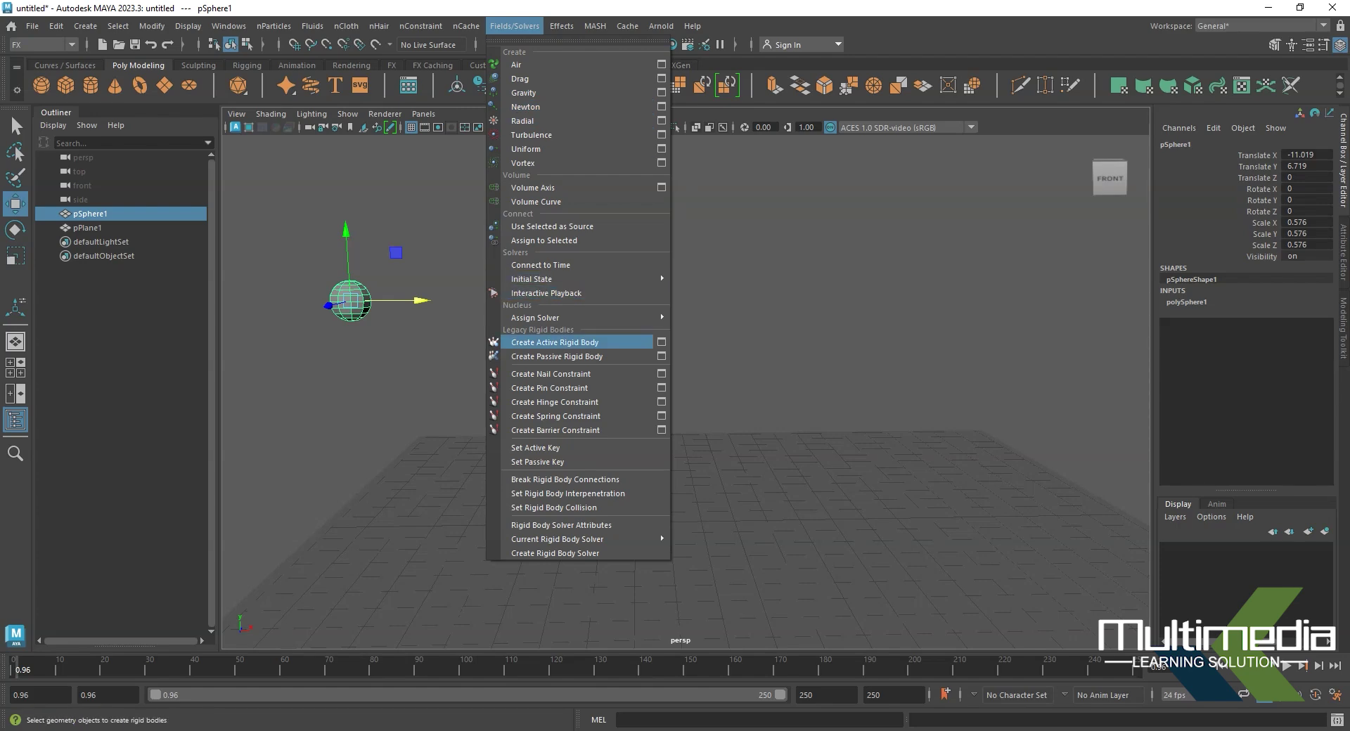
pyautogui.click(573, 343)
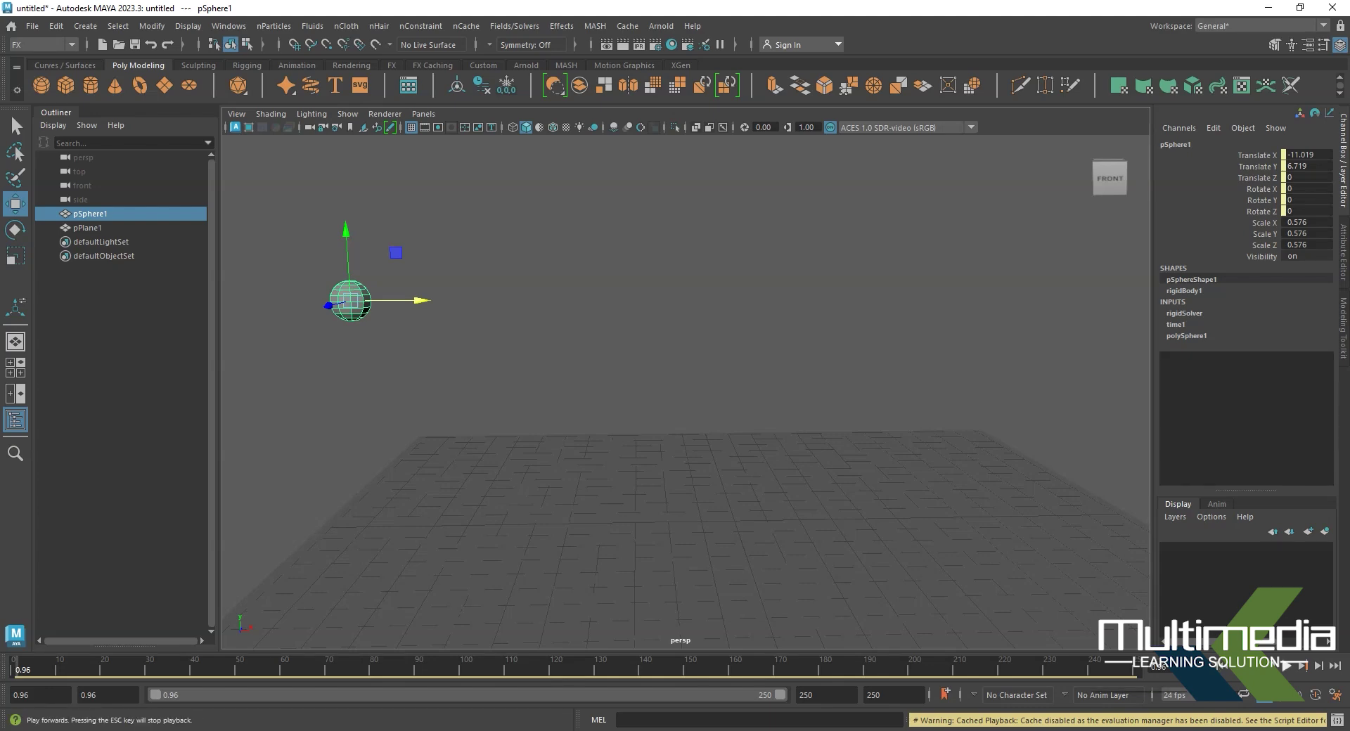
# Play the animation briefly to test the active rigid body and return to the start of the playback range
pyautogui.click(1286, 666)
pyautogui.click(1287, 666)
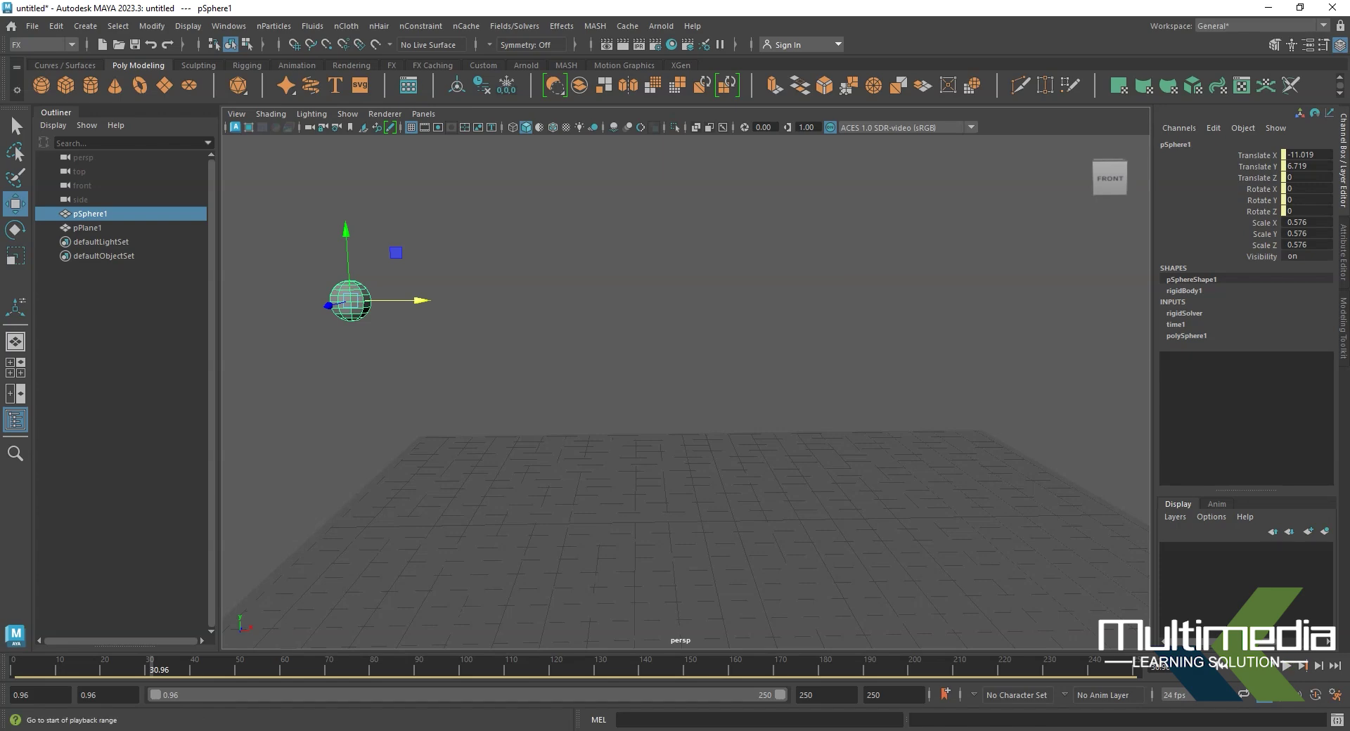
pyautogui.click(1222, 666)
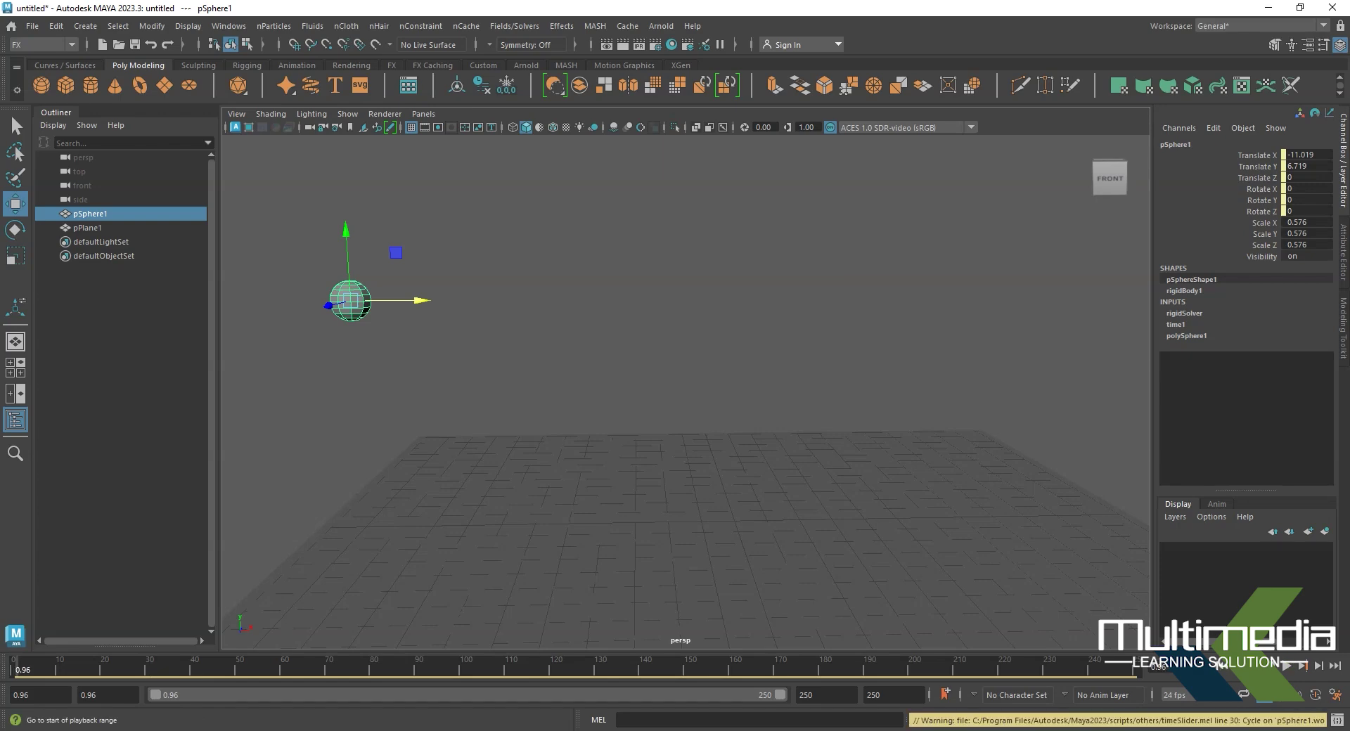
# Add a gravity field to the sphere and play the simulation from the start to check its fall
pyautogui.click(514, 26)
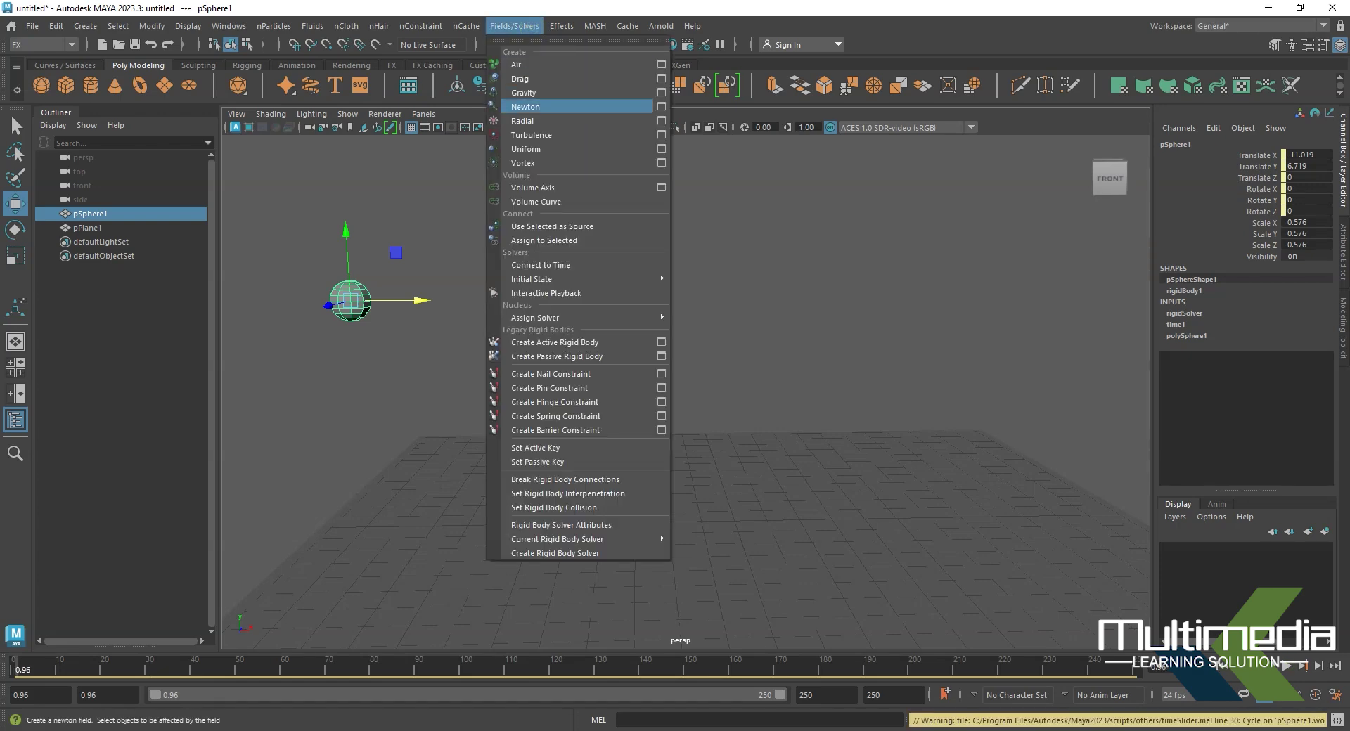
pyautogui.click(535, 92)
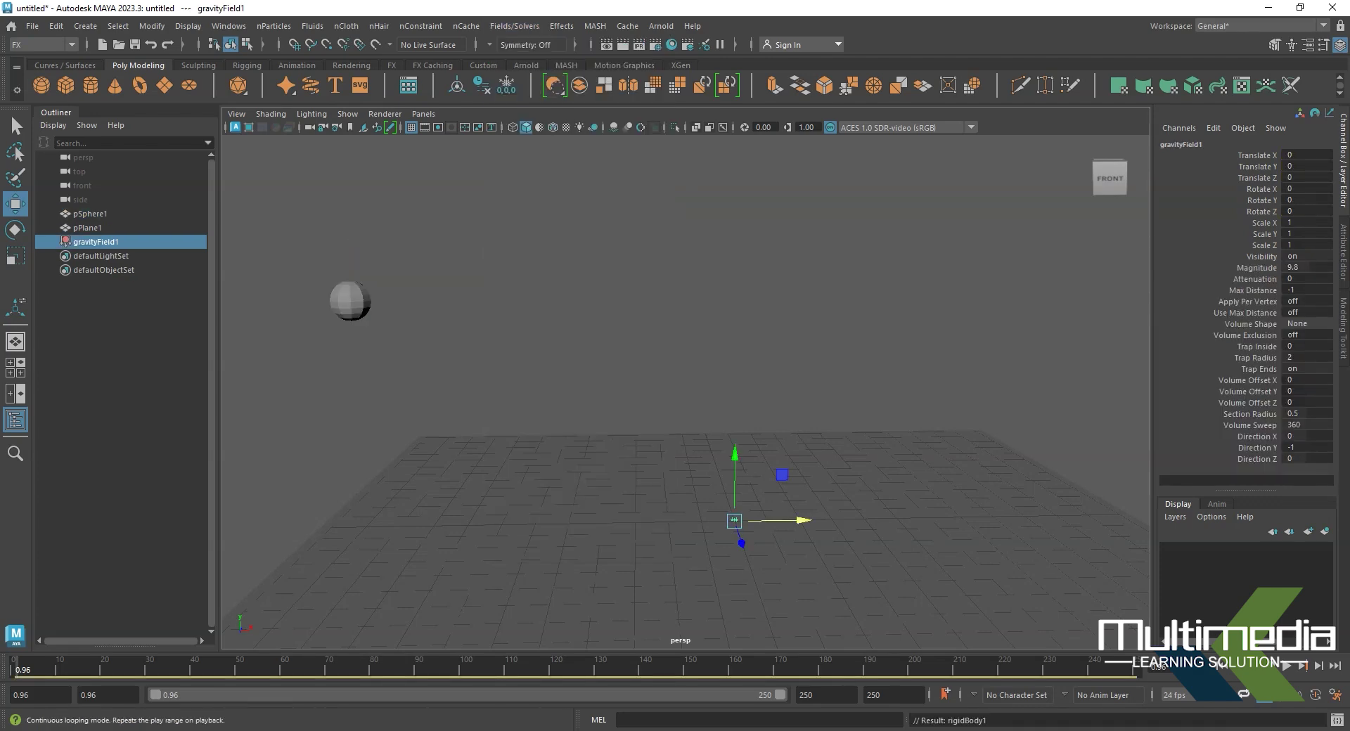
pyautogui.click(1287, 666)
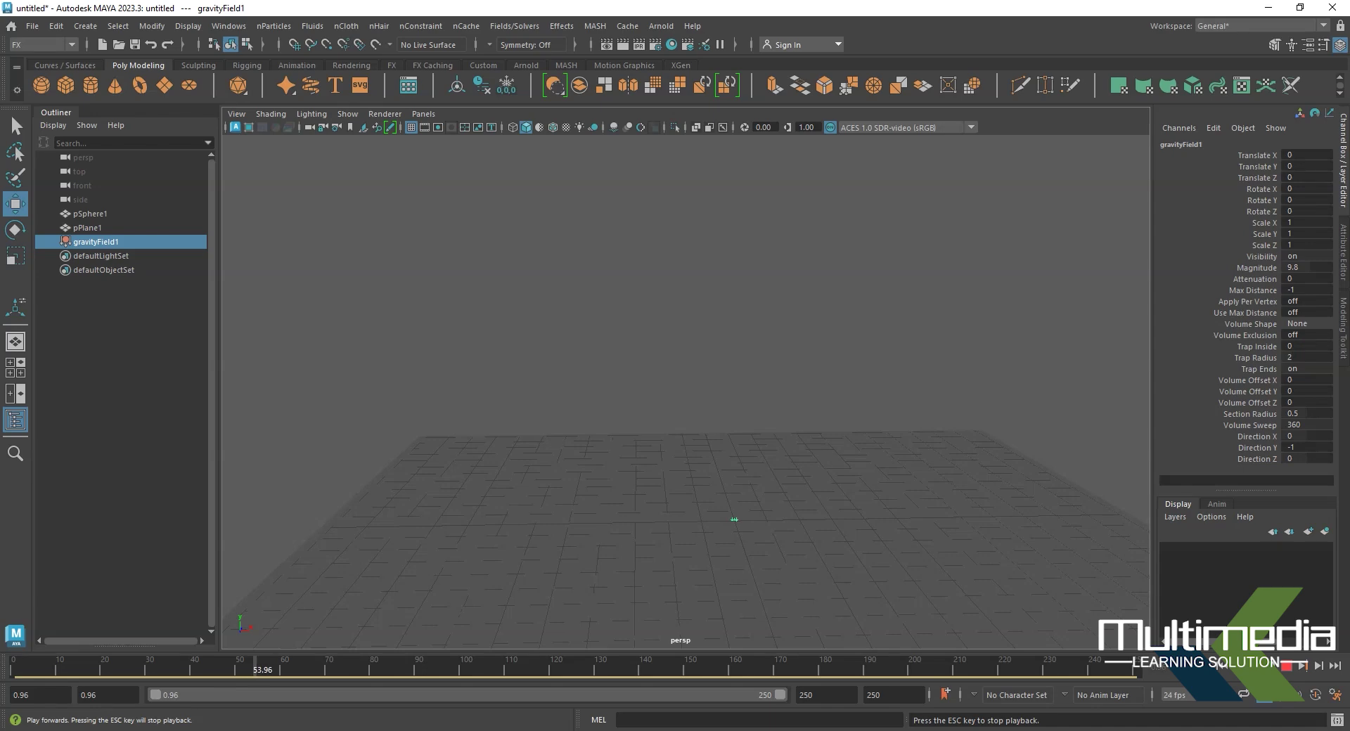
pyautogui.click(1287, 666)
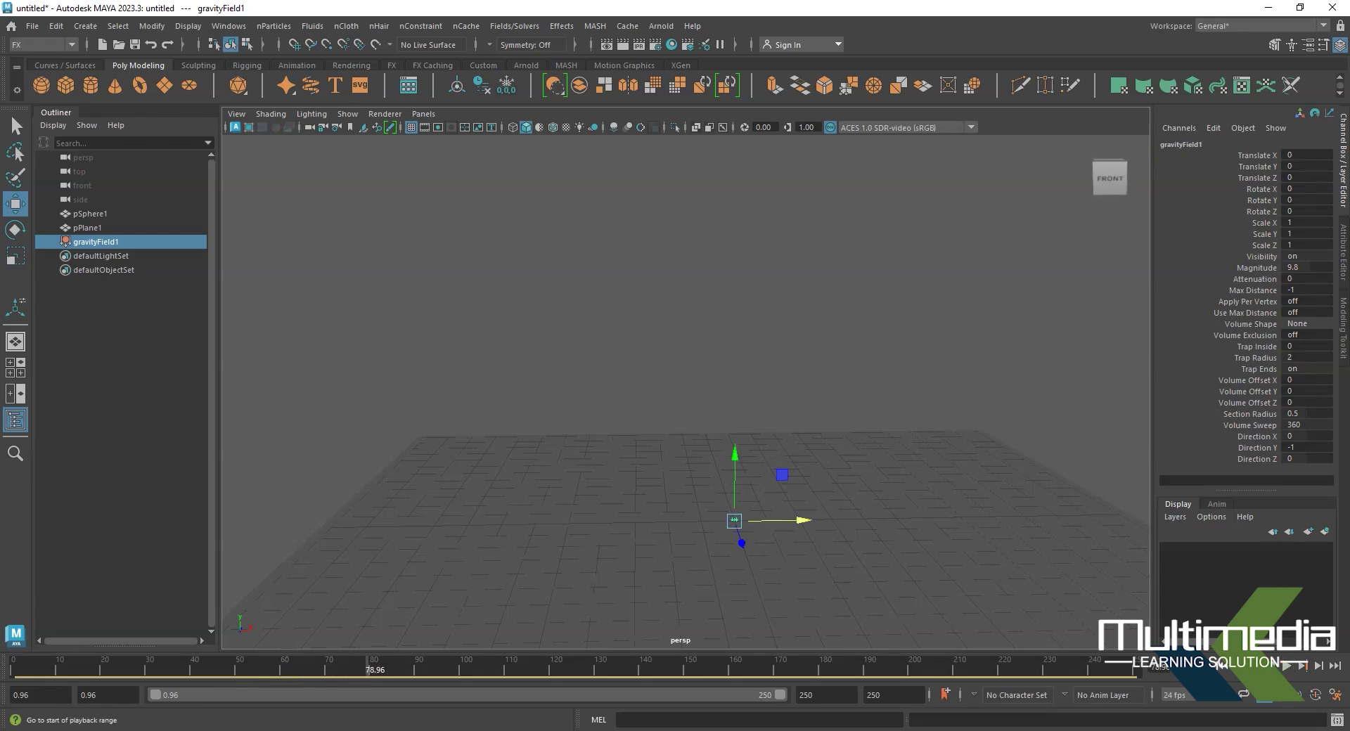
pyautogui.click(1222, 666)
pyautogui.click(1287, 667)
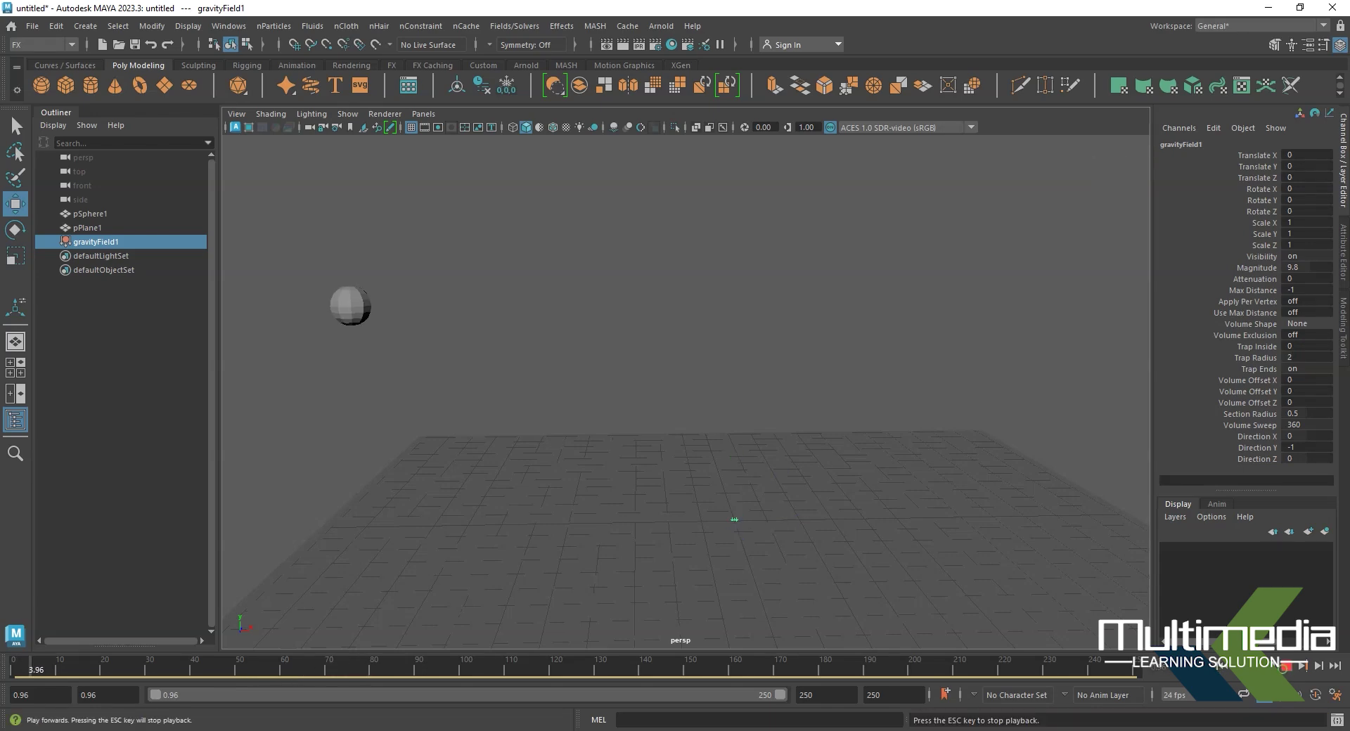
pyautogui.click(1287, 666)
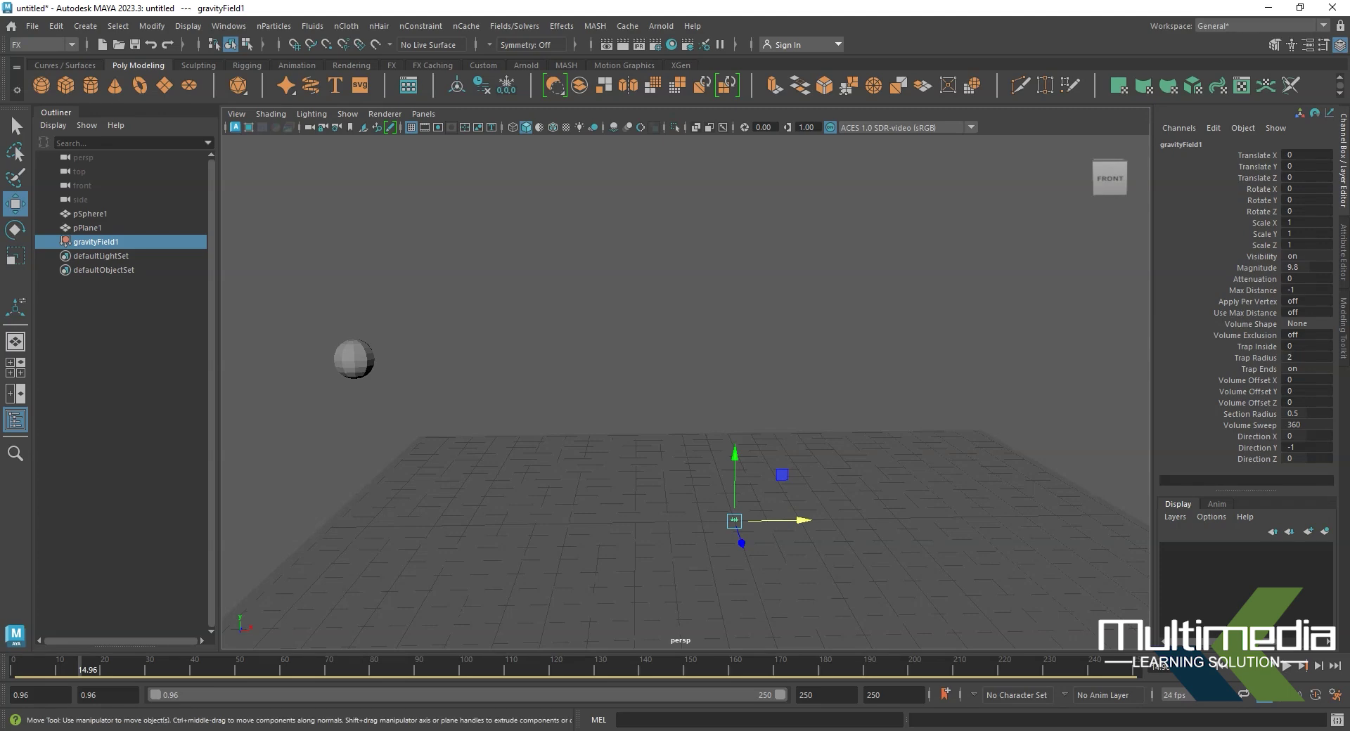
# Make the floor plane a passive rigid body
pyautogui.click(569, 420)
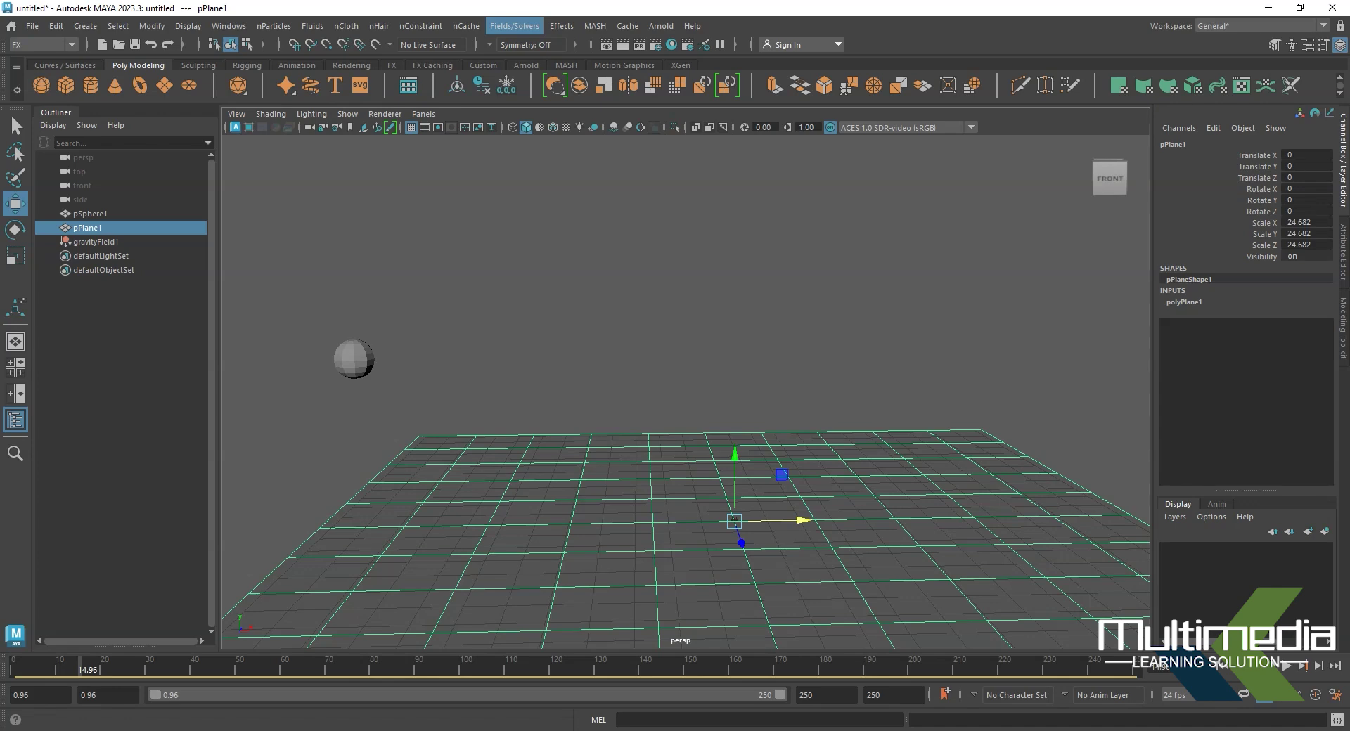
pyautogui.click(511, 25)
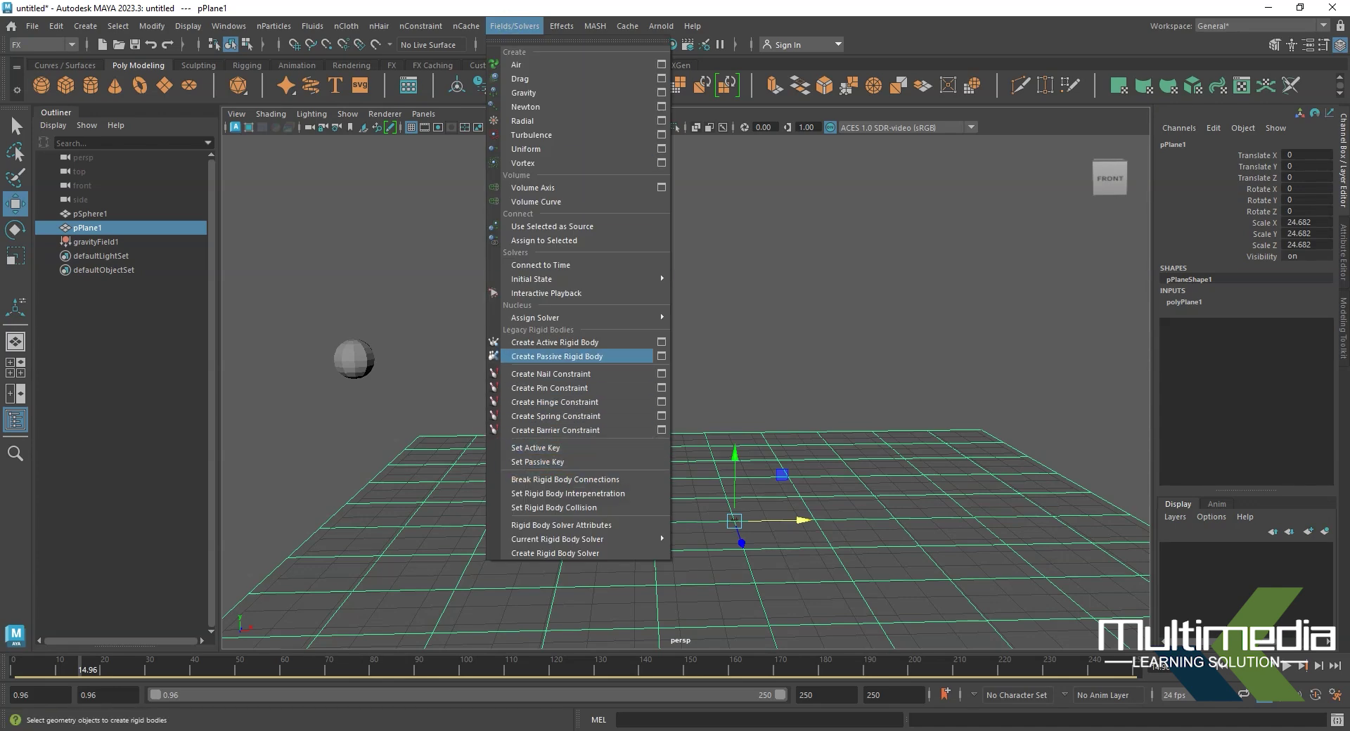
pyautogui.click(557, 357)
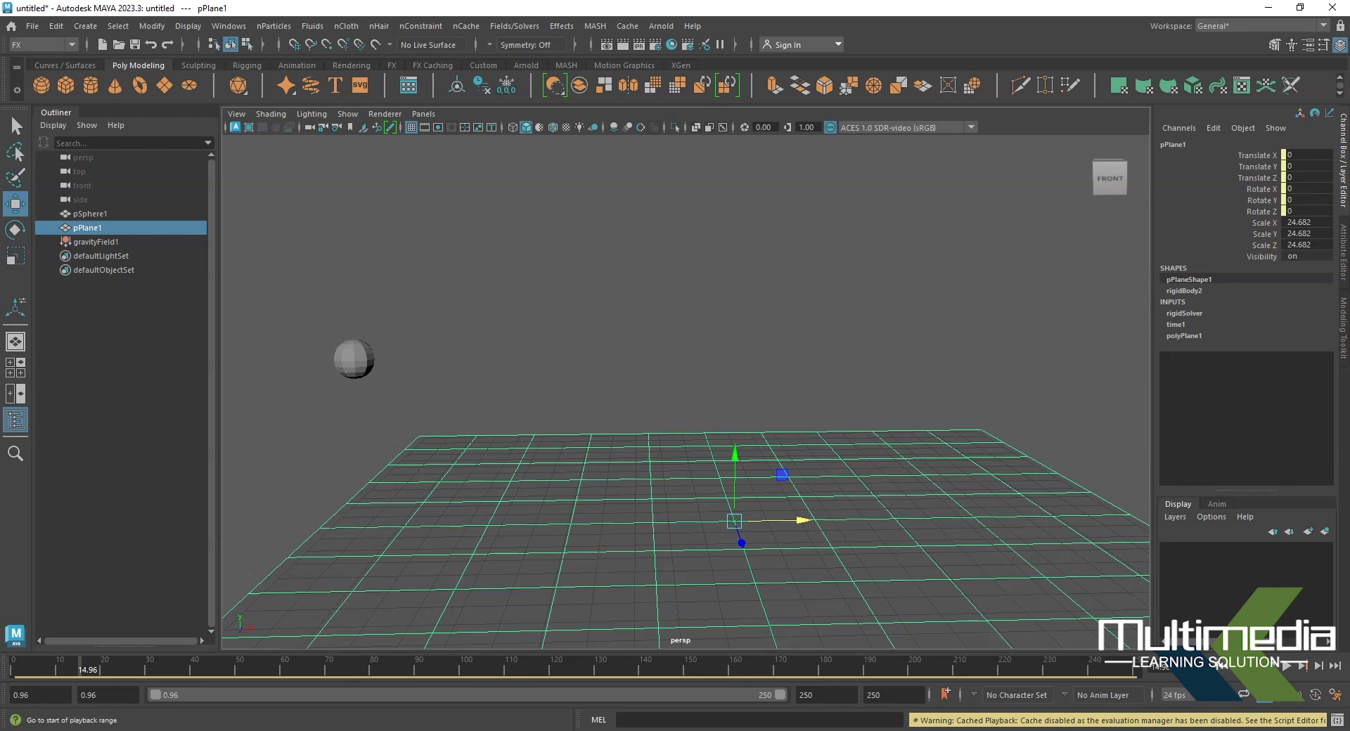
# Play the simulation to check the sphere's collision with the floor, and rewind to the start
pyautogui.click(1286, 666)
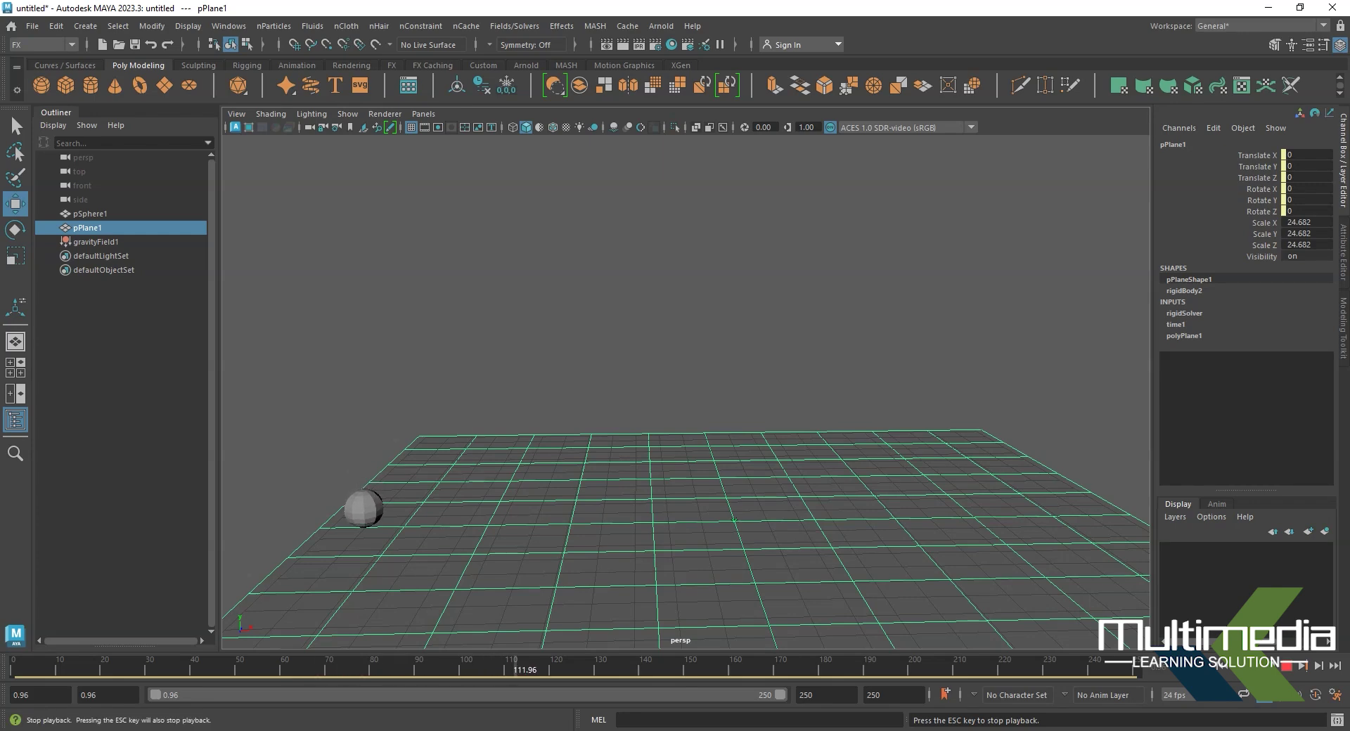
pyautogui.click(1287, 667)
pyautogui.click(1222, 667)
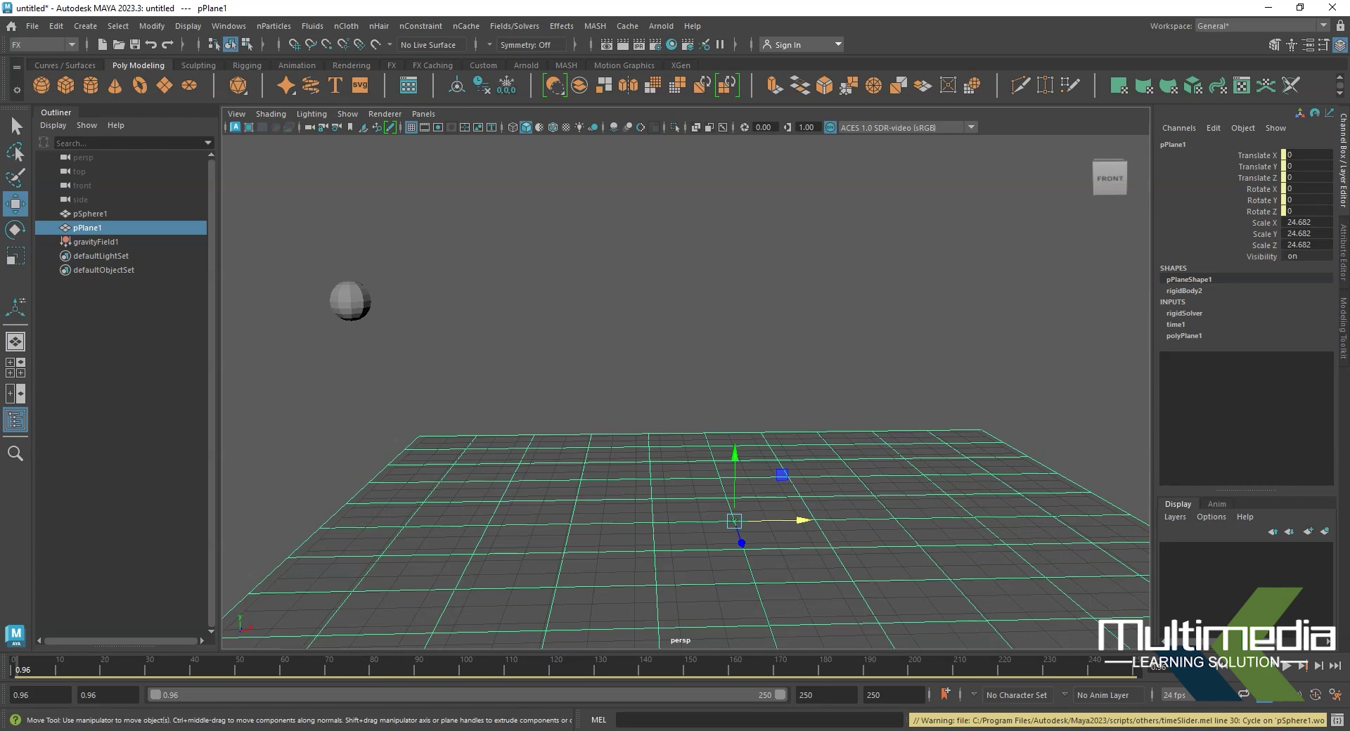
# Set the sphere's rigid body Initial Velocity X to 5 and play the simulation to test its motion across the floor
pyautogui.click(355, 300)
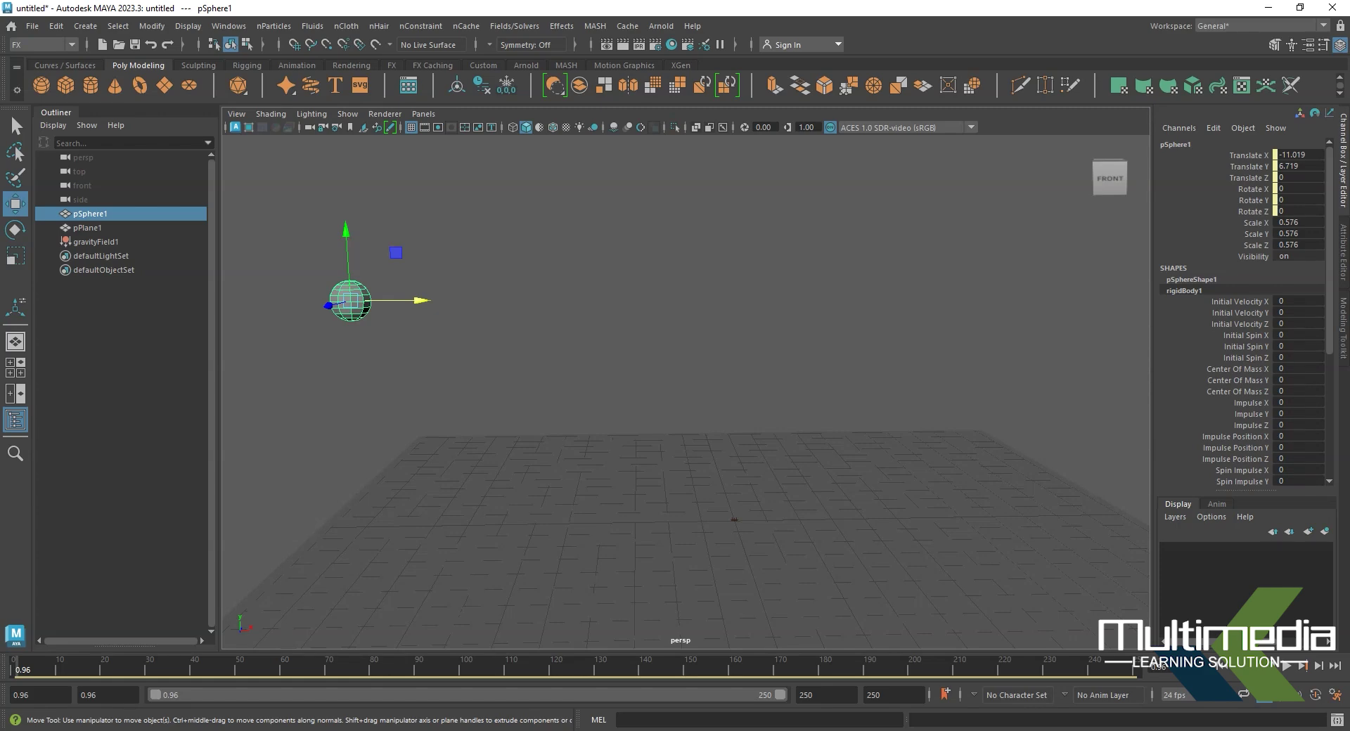
pyautogui.click(1300, 301)
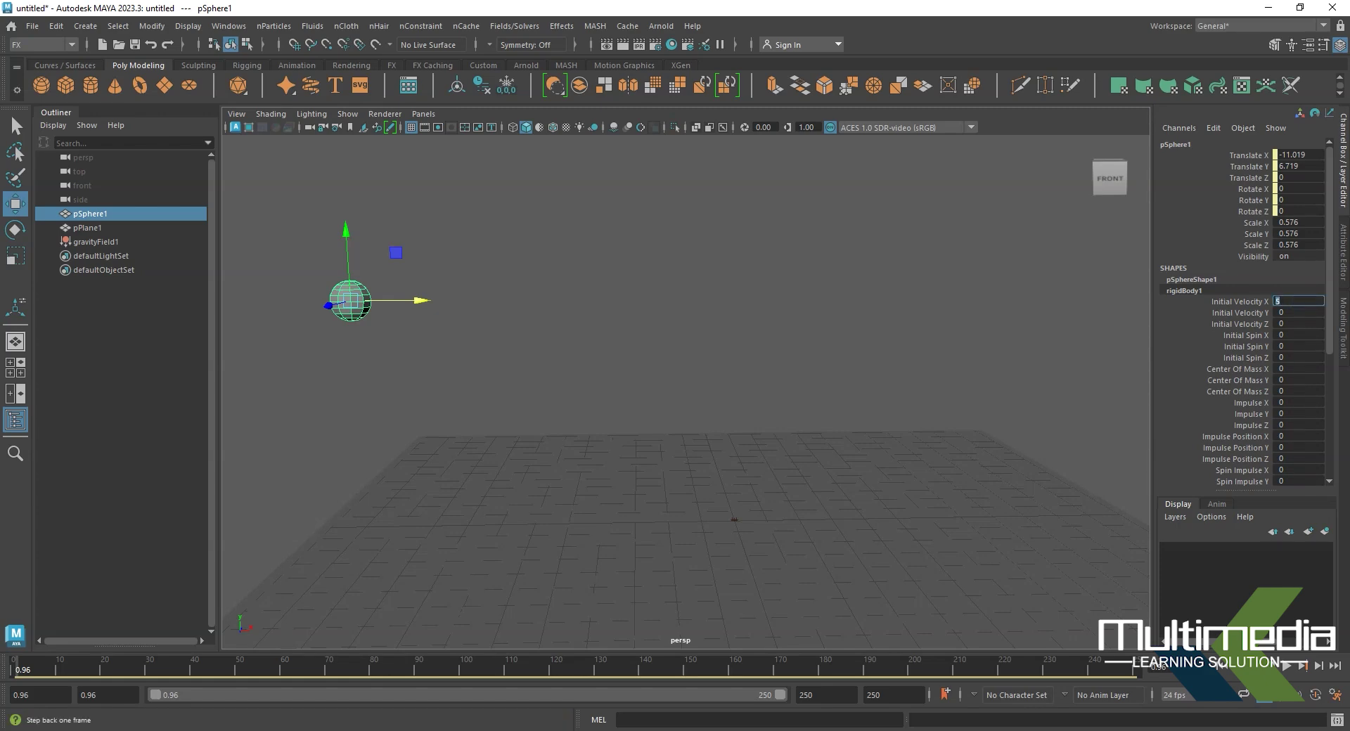
pyautogui.click(1287, 665)
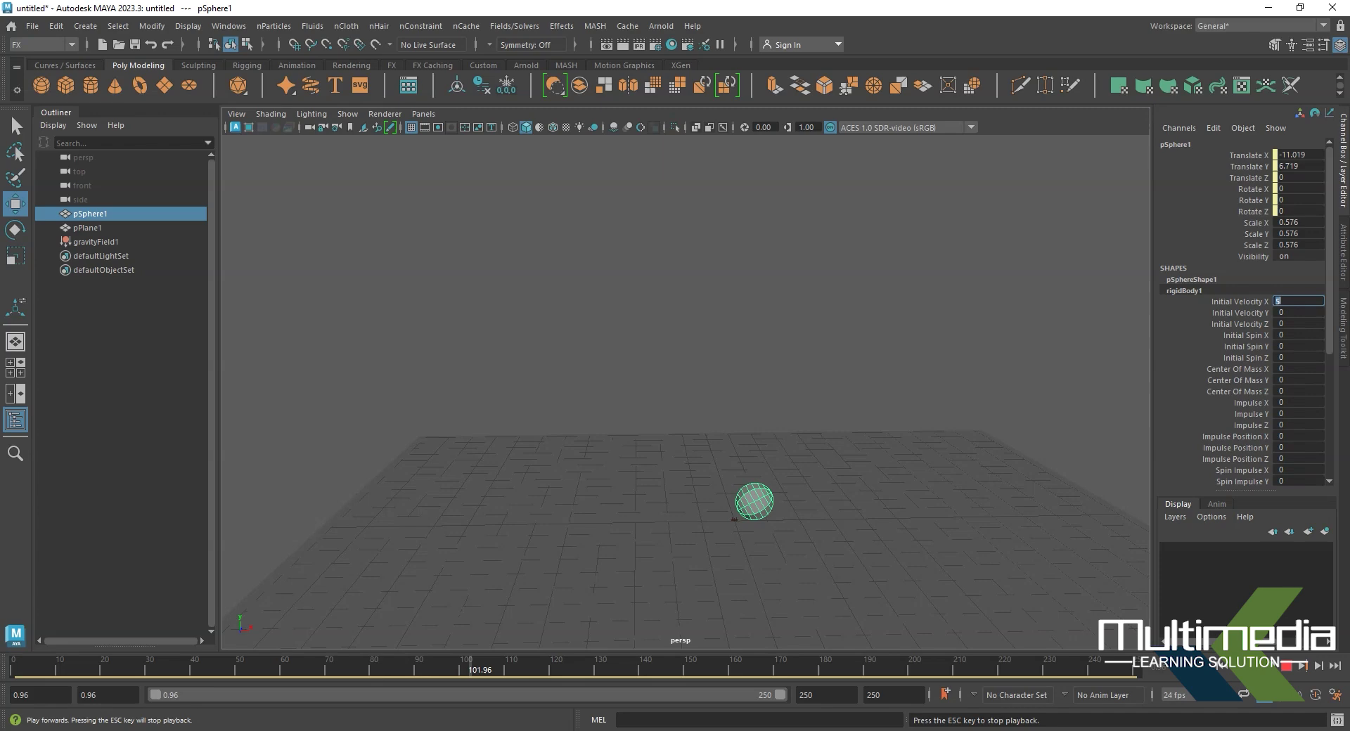
pyautogui.click(1287, 666)
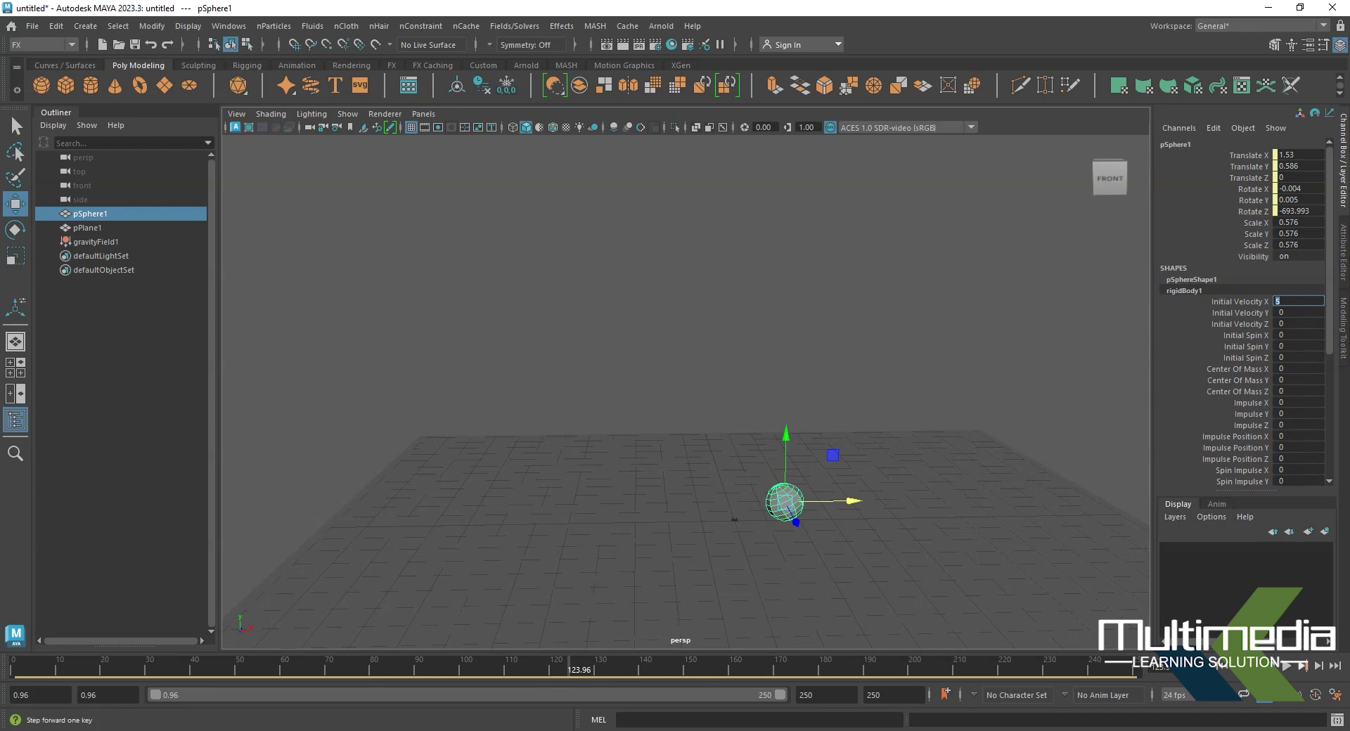
# Set the sphere's rigid body Bounciness to 1.5, play the simulation to test the bounce, and rewind to the start
pyautogui.scroll(-3, 1245, 310)
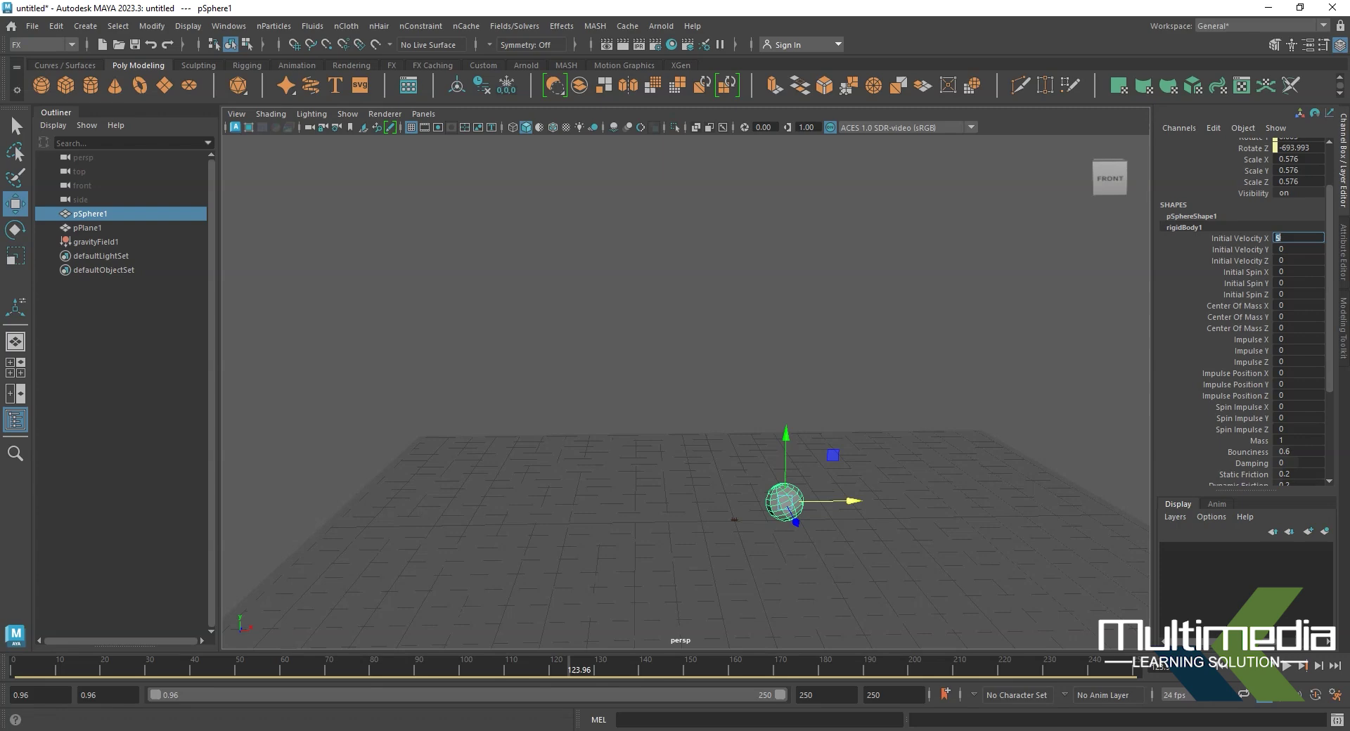
pyautogui.click(1248, 451)
pyautogui.doubleClick(1288, 451)
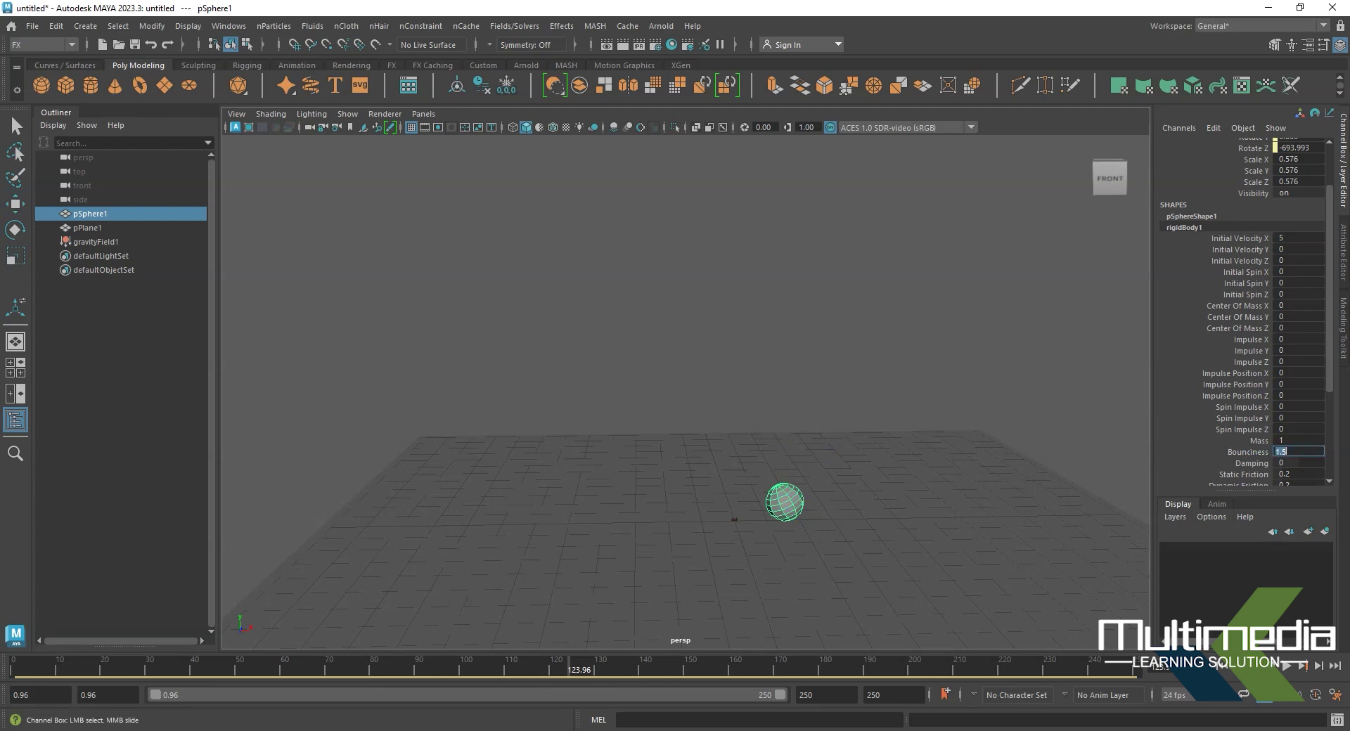
pyautogui.click(1287, 665)
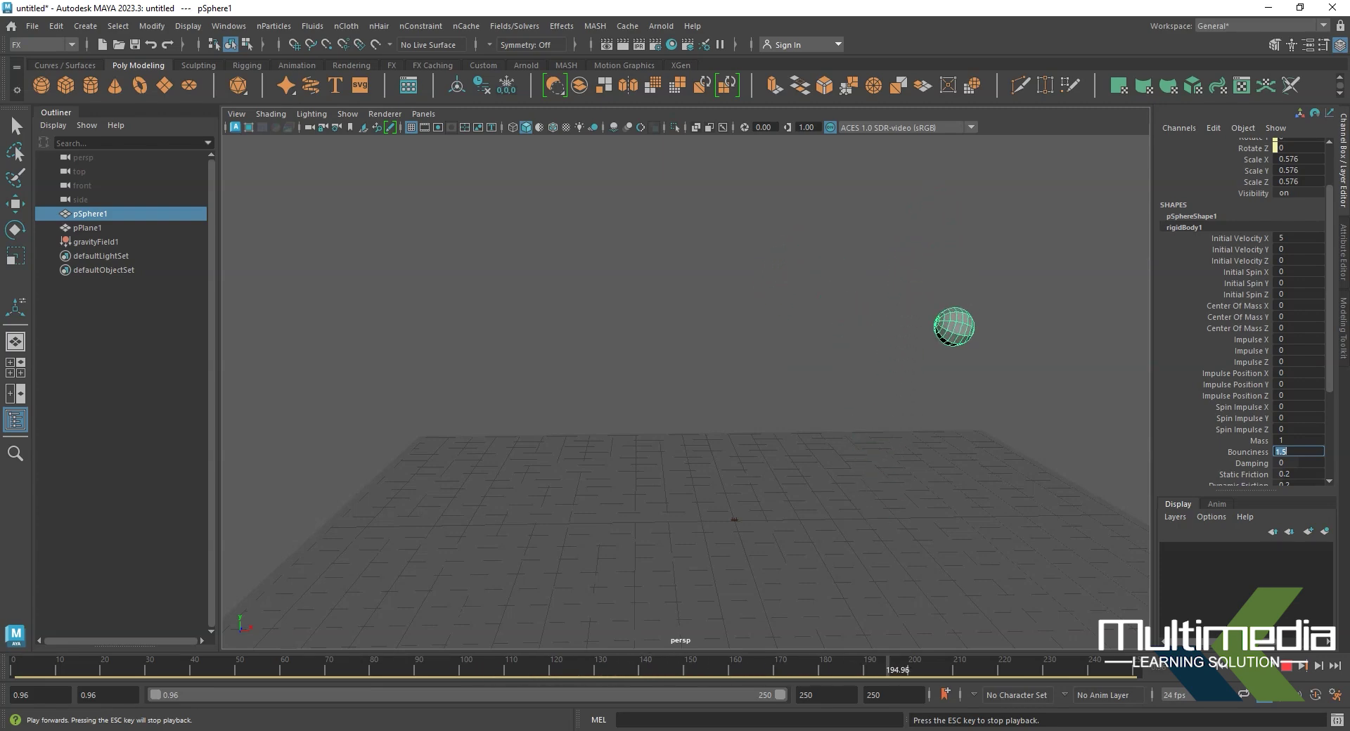
pyautogui.click(1287, 666)
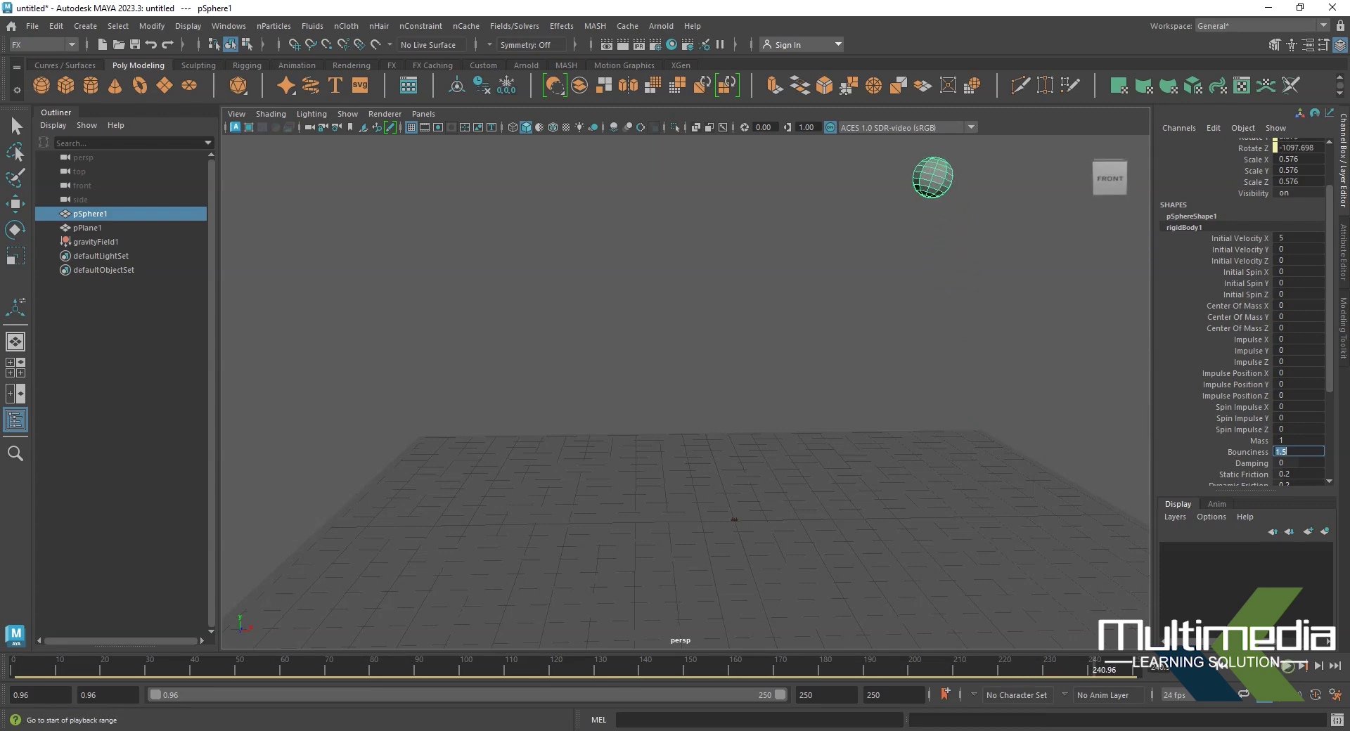
pyautogui.click(1227, 665)
pyautogui.press('w')
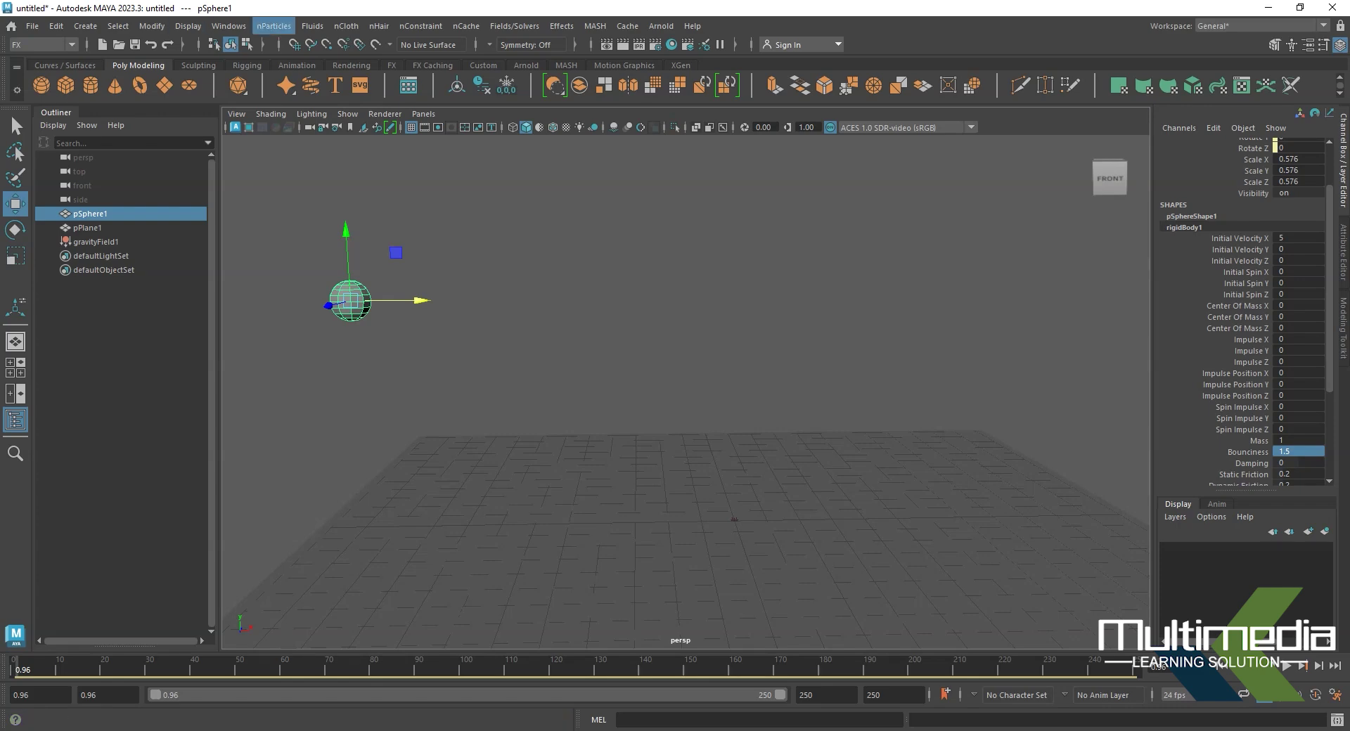
# Add a legacy particle emitter to the sphere with Emit from Object, using the Omni emitter type
pyautogui.click(275, 26)
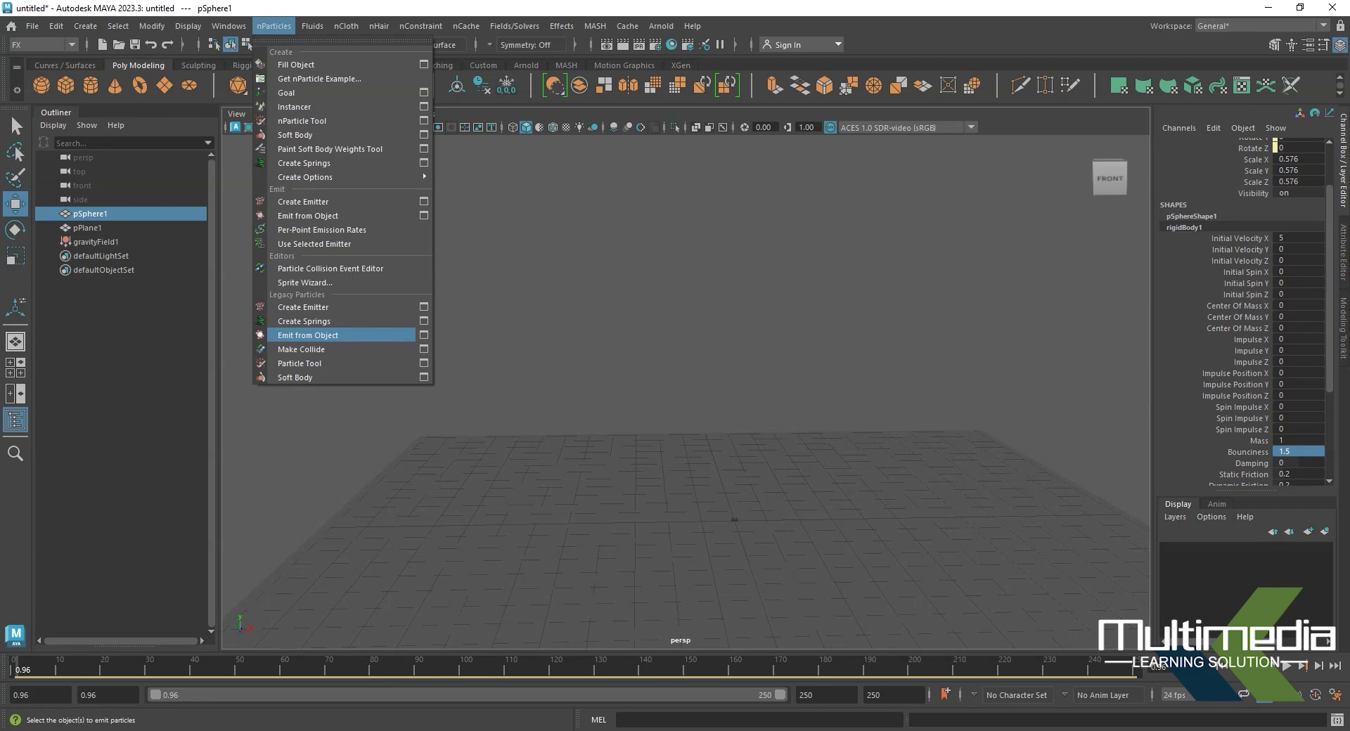
pyautogui.click(424, 334)
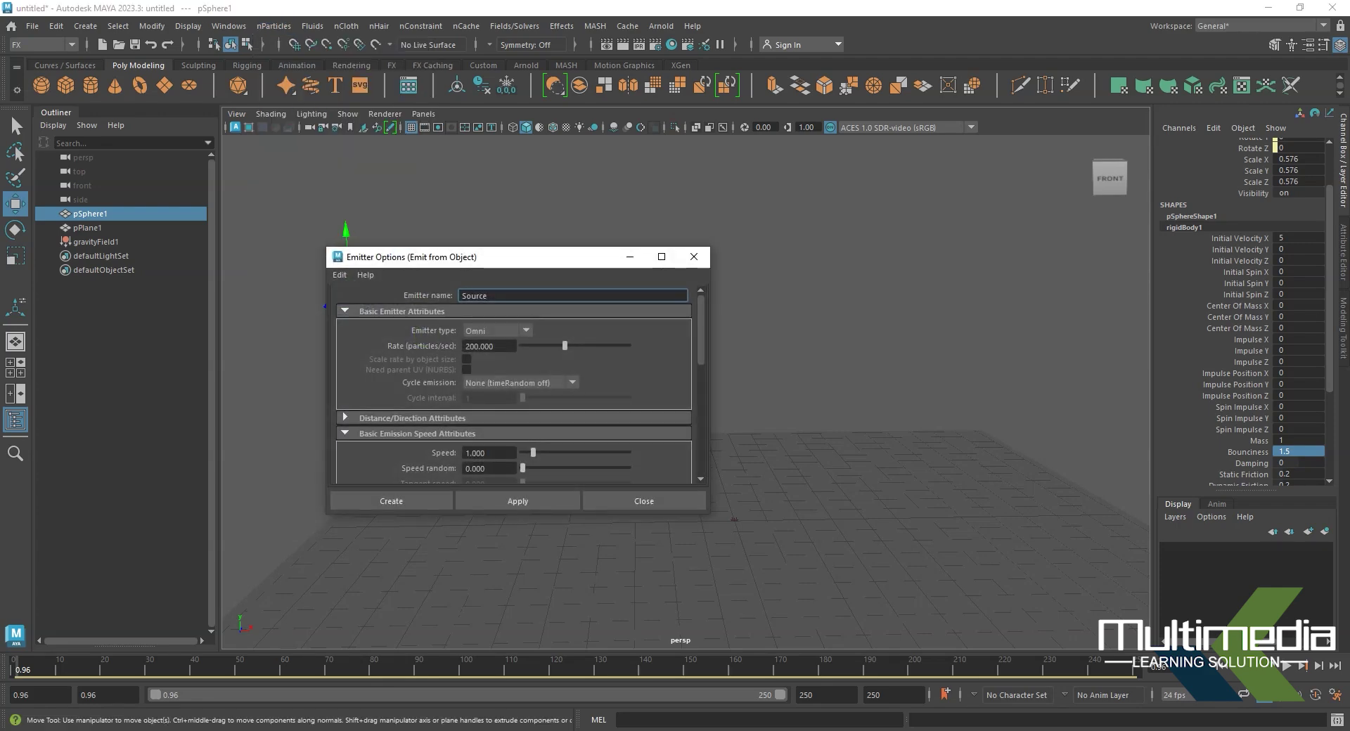
pyautogui.moveTo(492, 257); pyautogui.dragTo(568, 260)
pyautogui.click(568, 333)
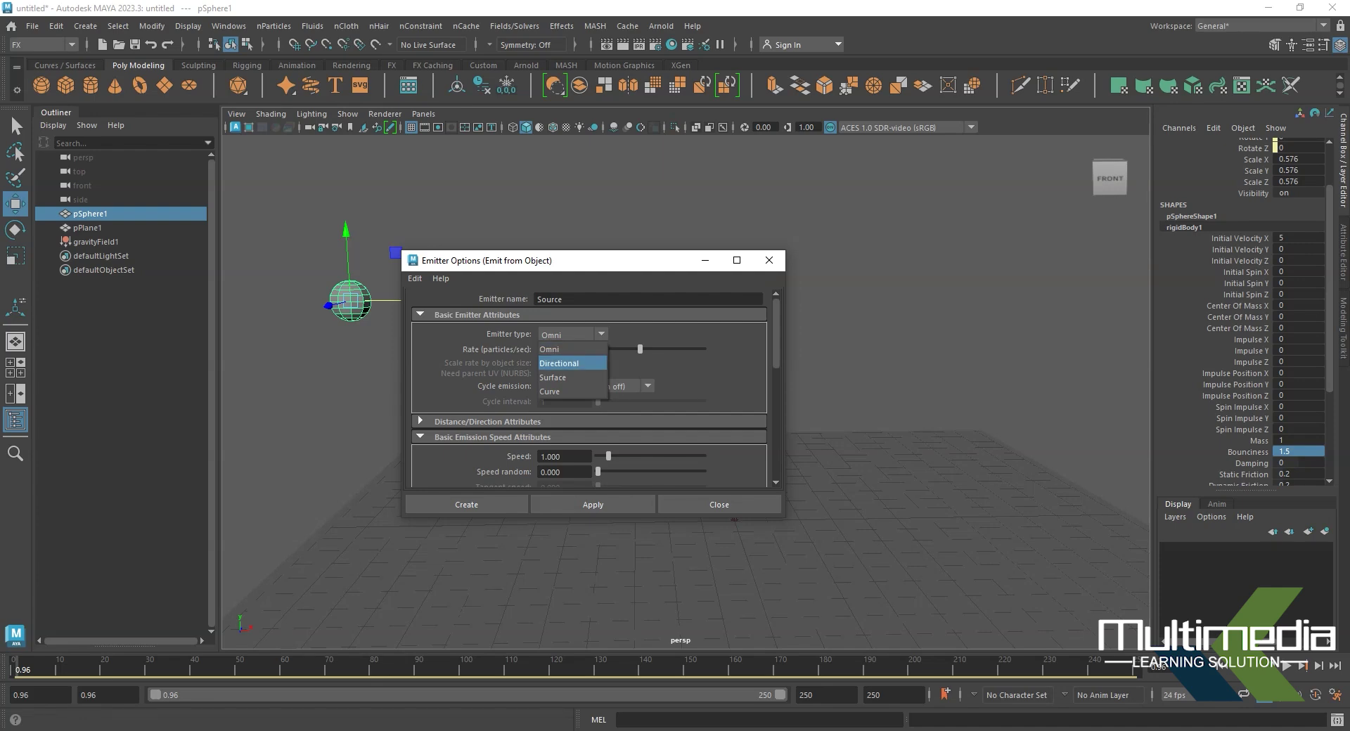
pyautogui.click(562, 350)
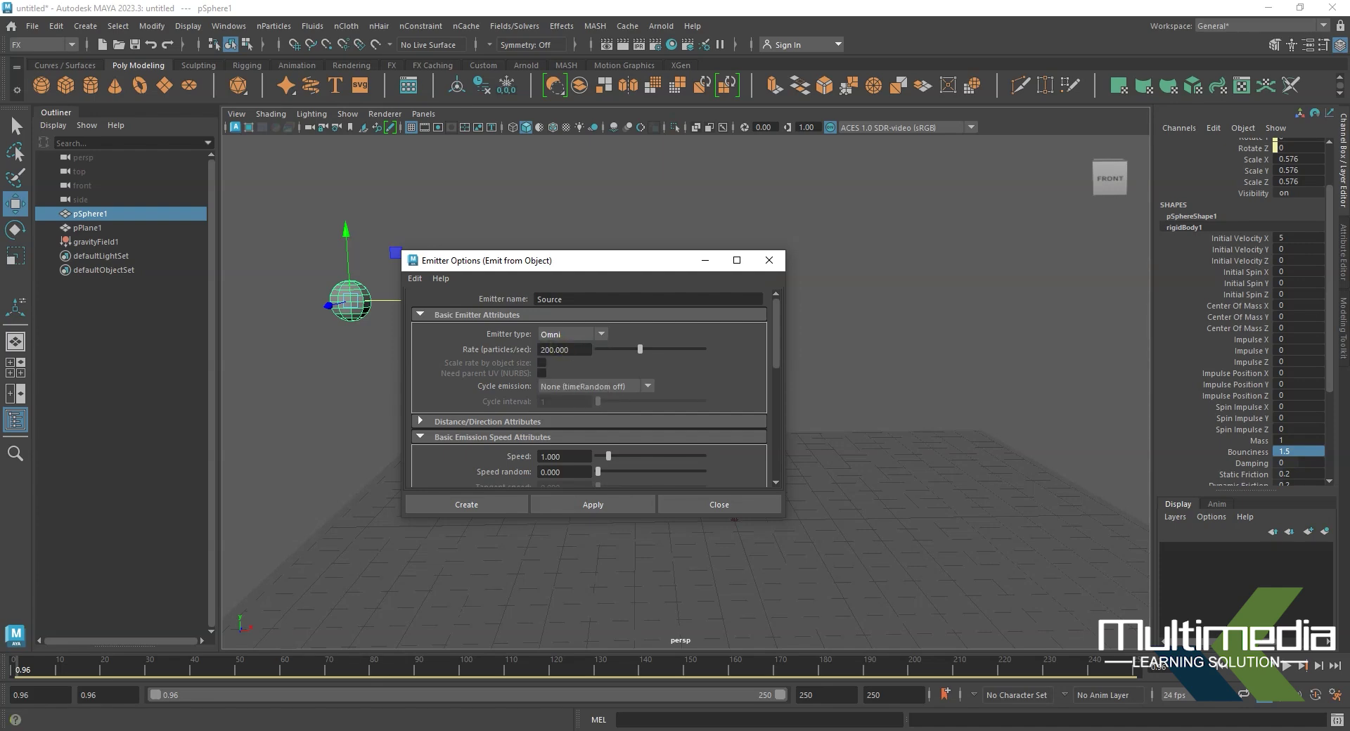
pyautogui.moveTo(563, 261); pyautogui.dragTo(668, 244)
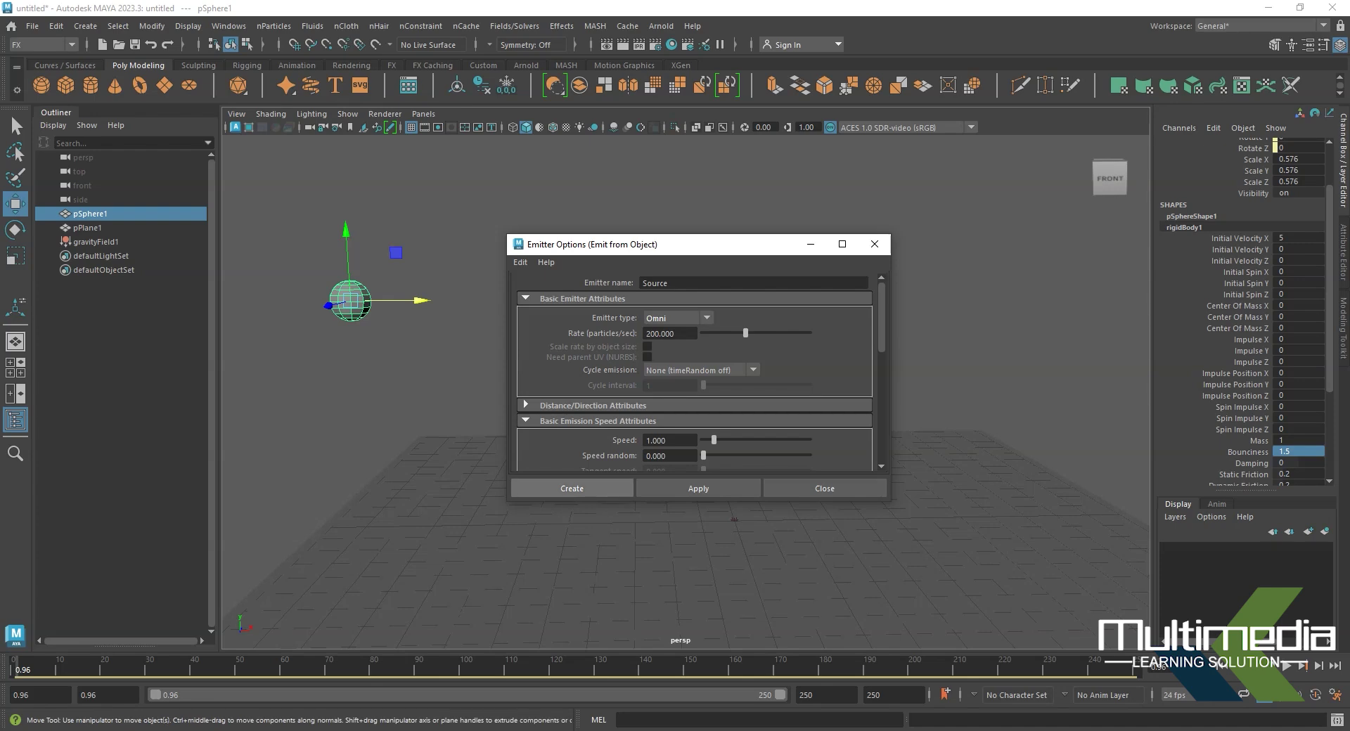
pyautogui.click(572, 488)
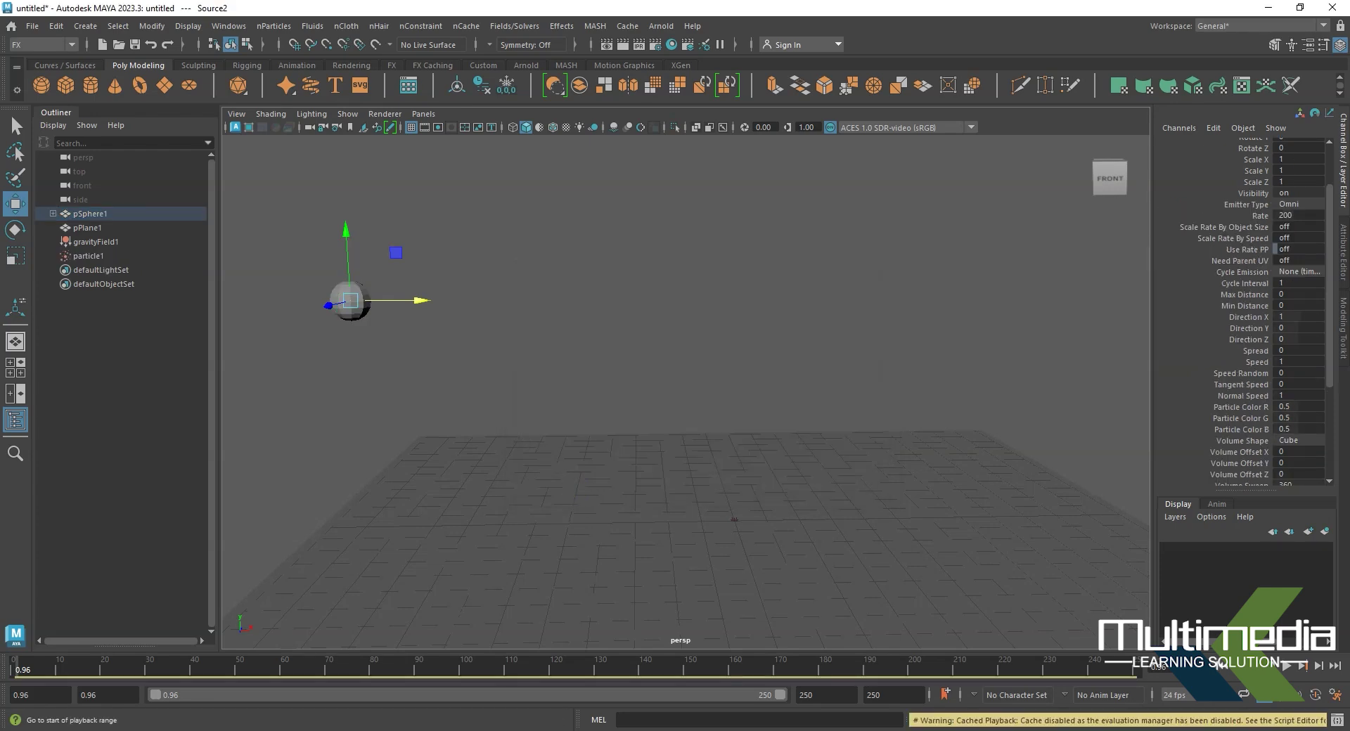
# Play the simulation to check the particle emission from the moving sphere, and rewind to the start
pyautogui.click(1286, 666)
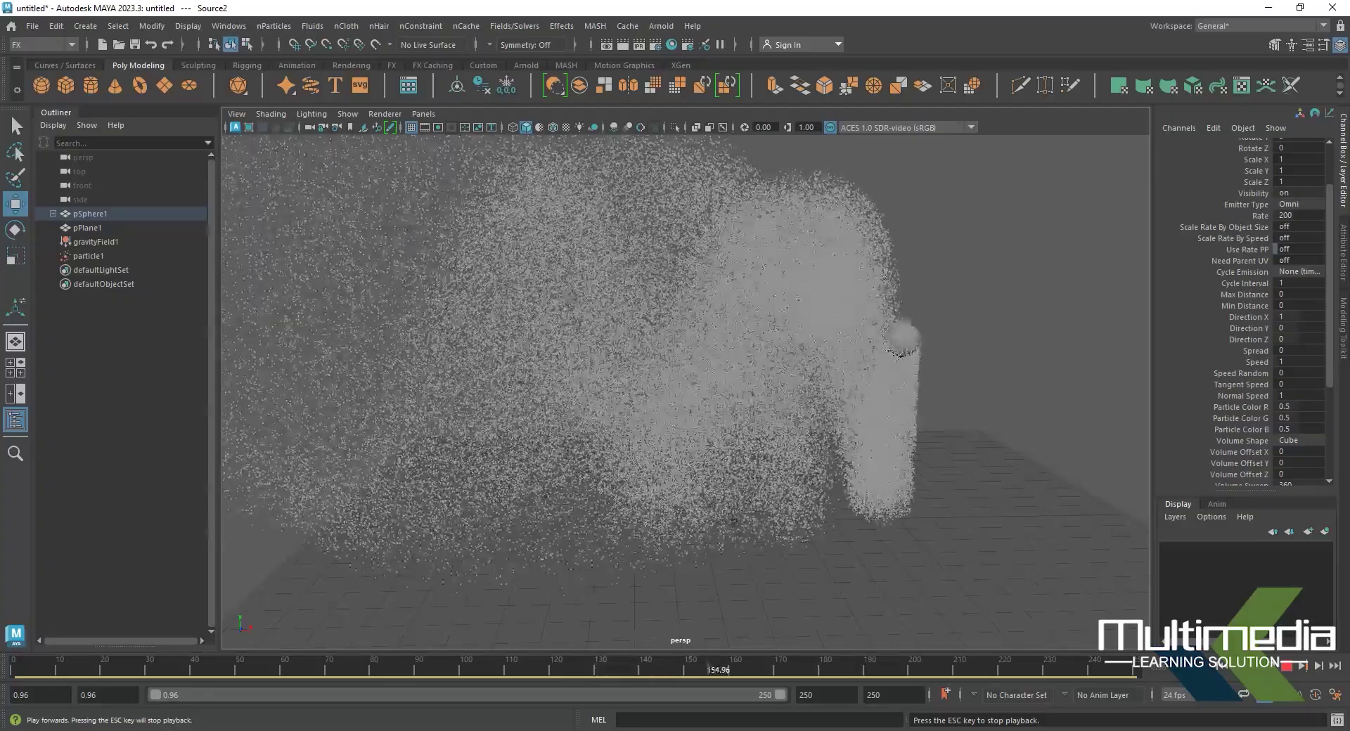
pyautogui.click(1288, 666)
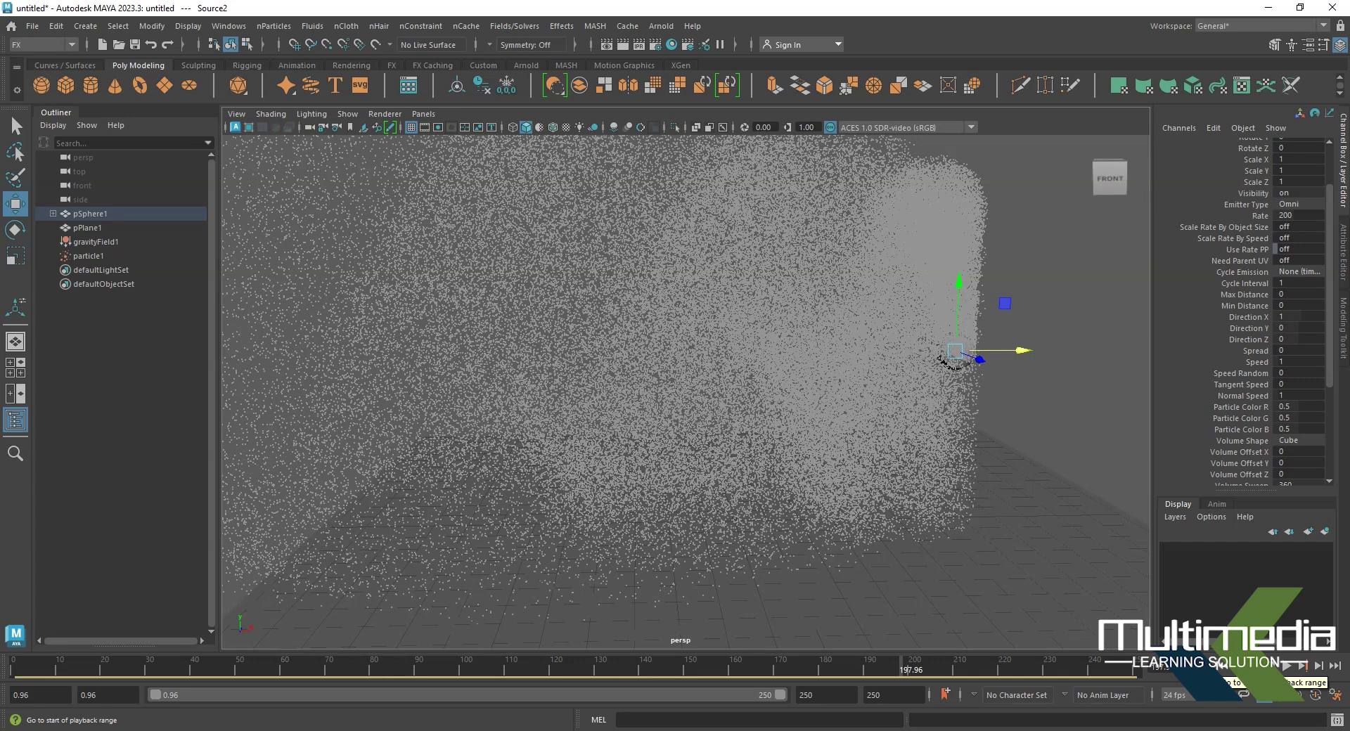
pyautogui.click(1223, 666)
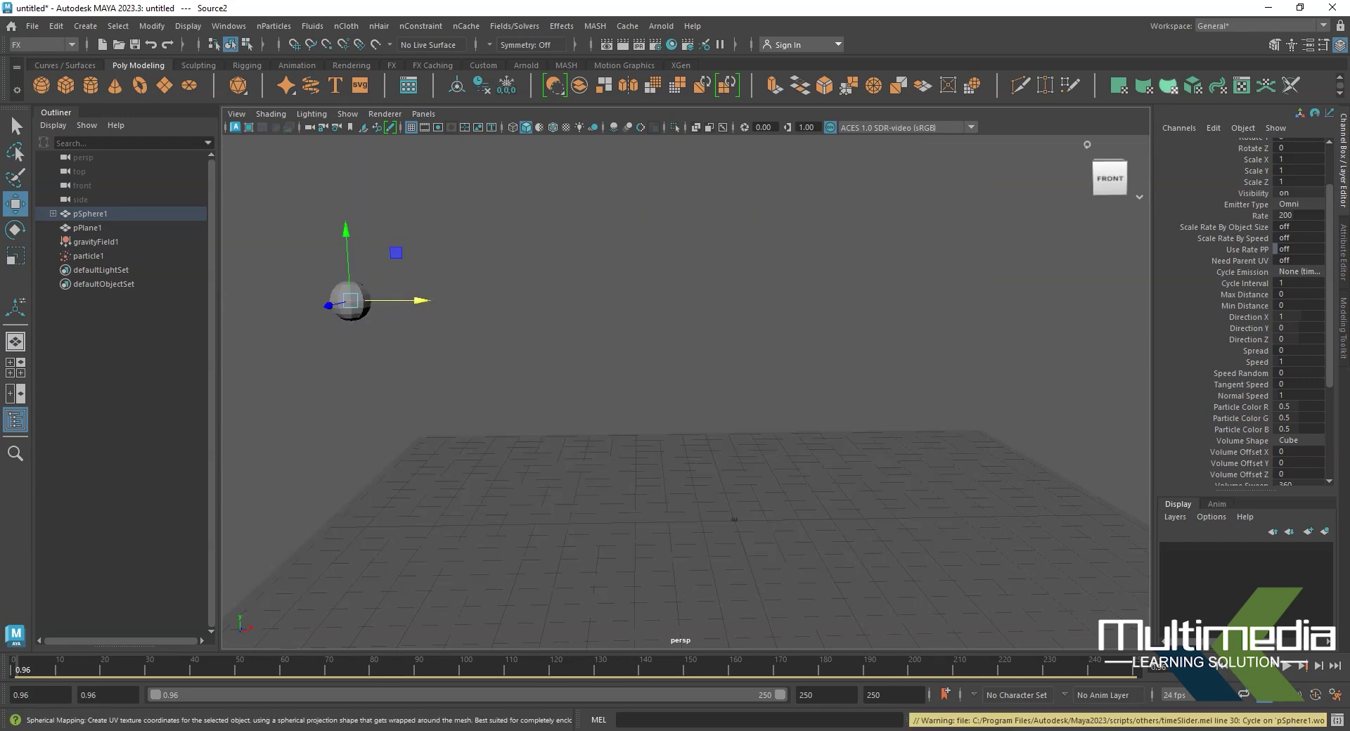
# Set the particle emitter's Rate (Particles/Sec) to 10 and play the simulation to check the emission density
pyautogui.click(82, 256)
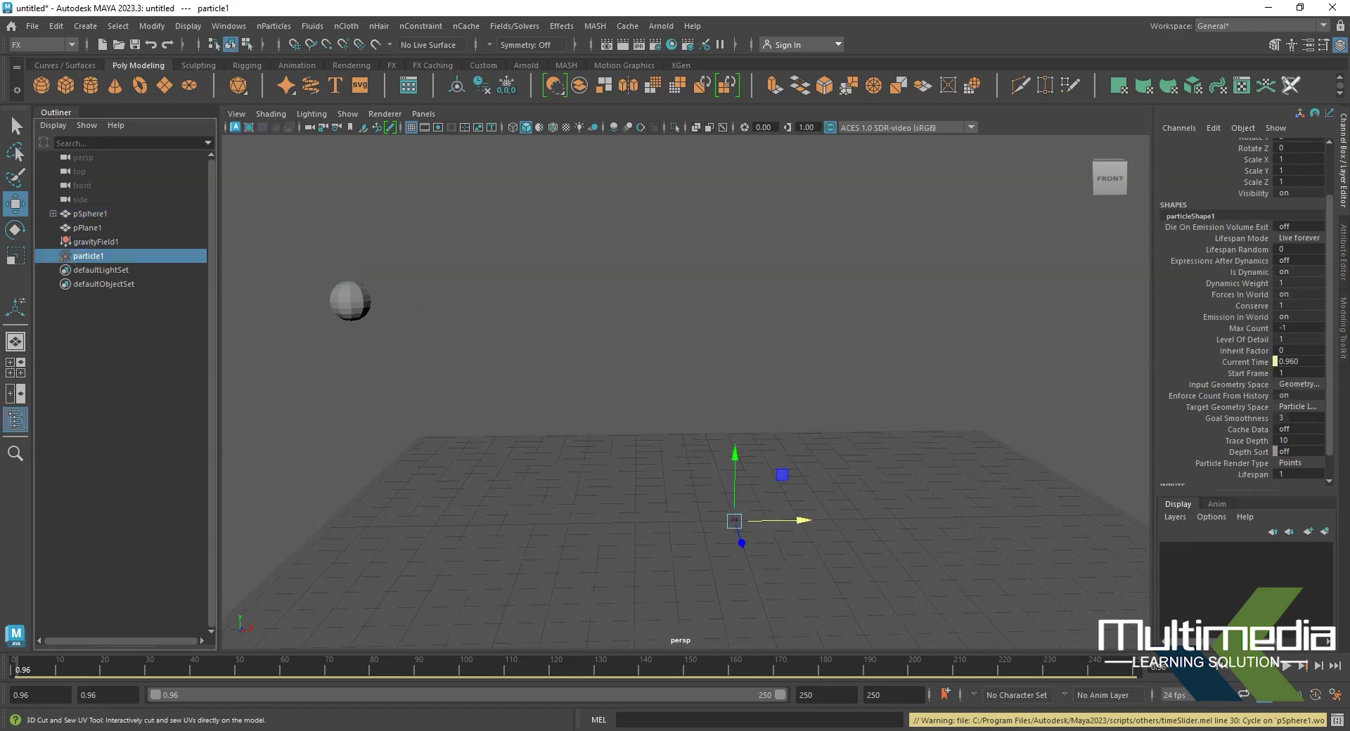
pyautogui.click(1344, 269)
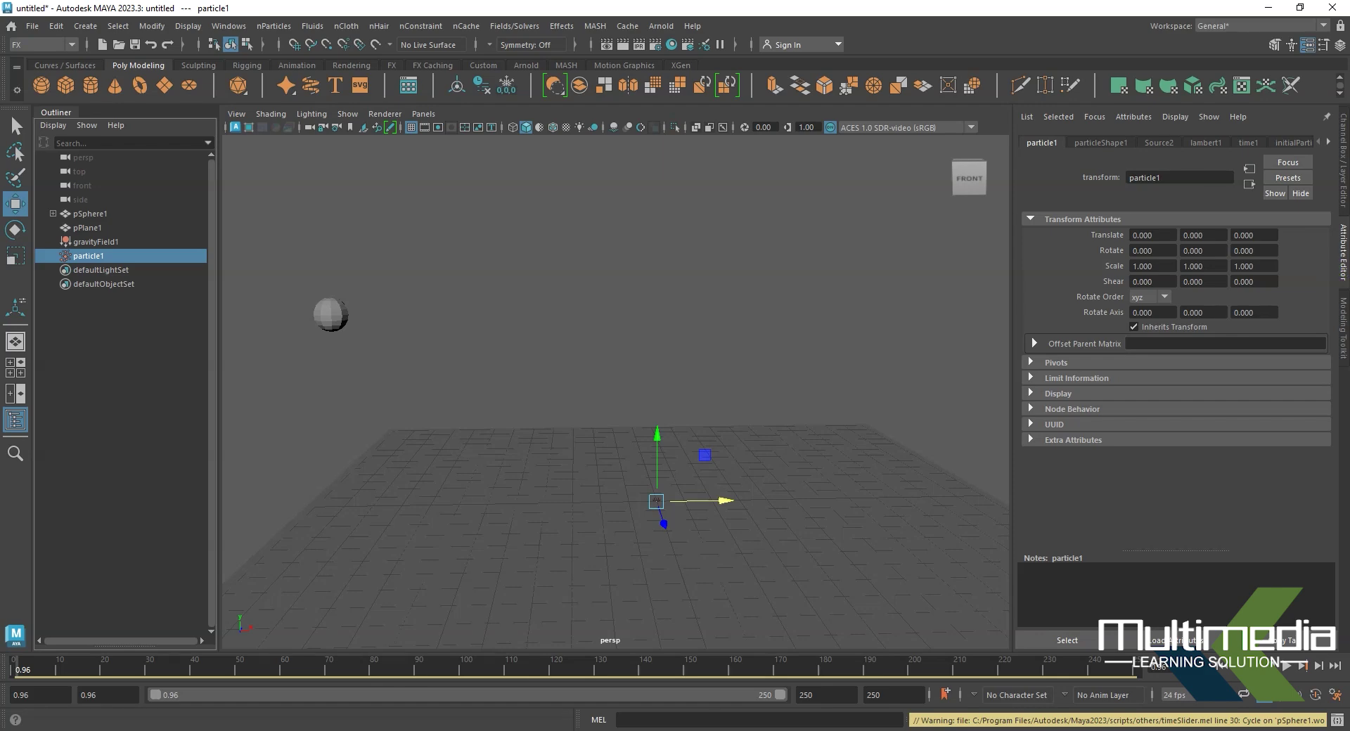
pyautogui.click(1159, 143)
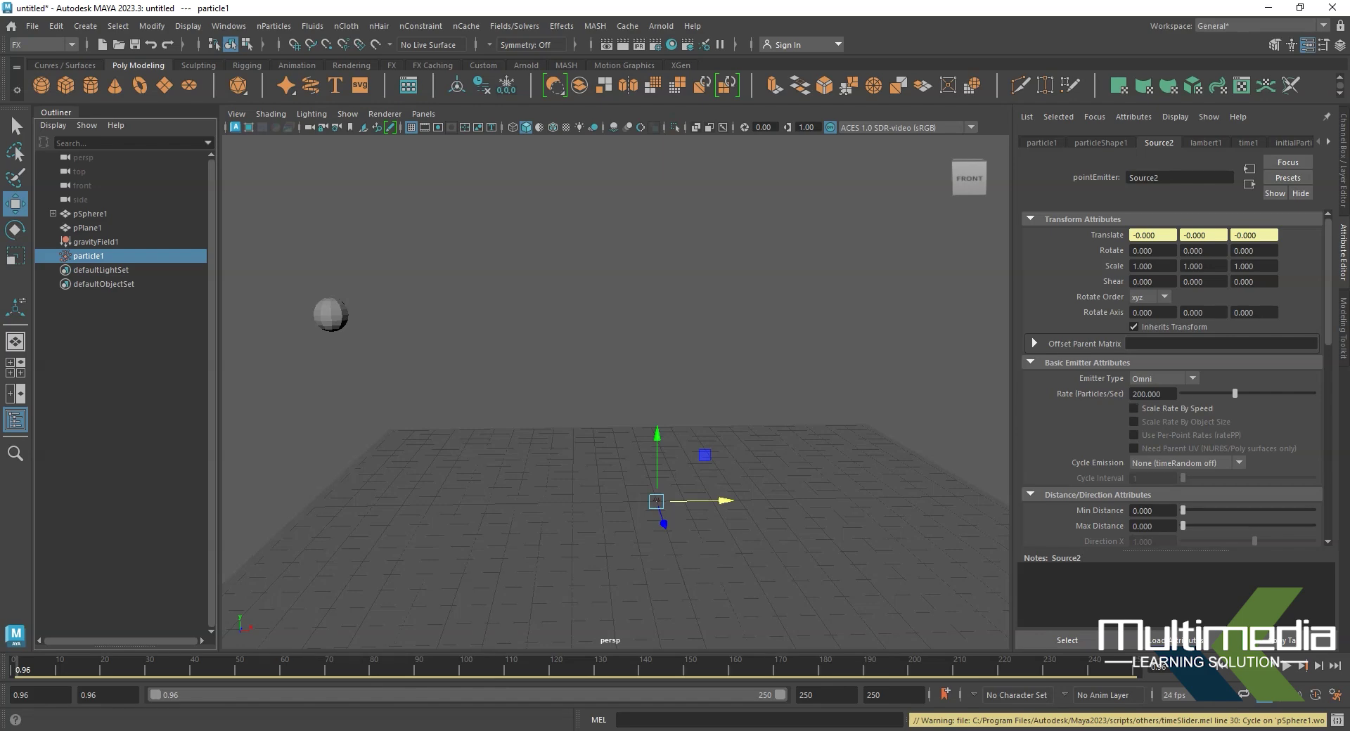
pyautogui.click(1165, 395)
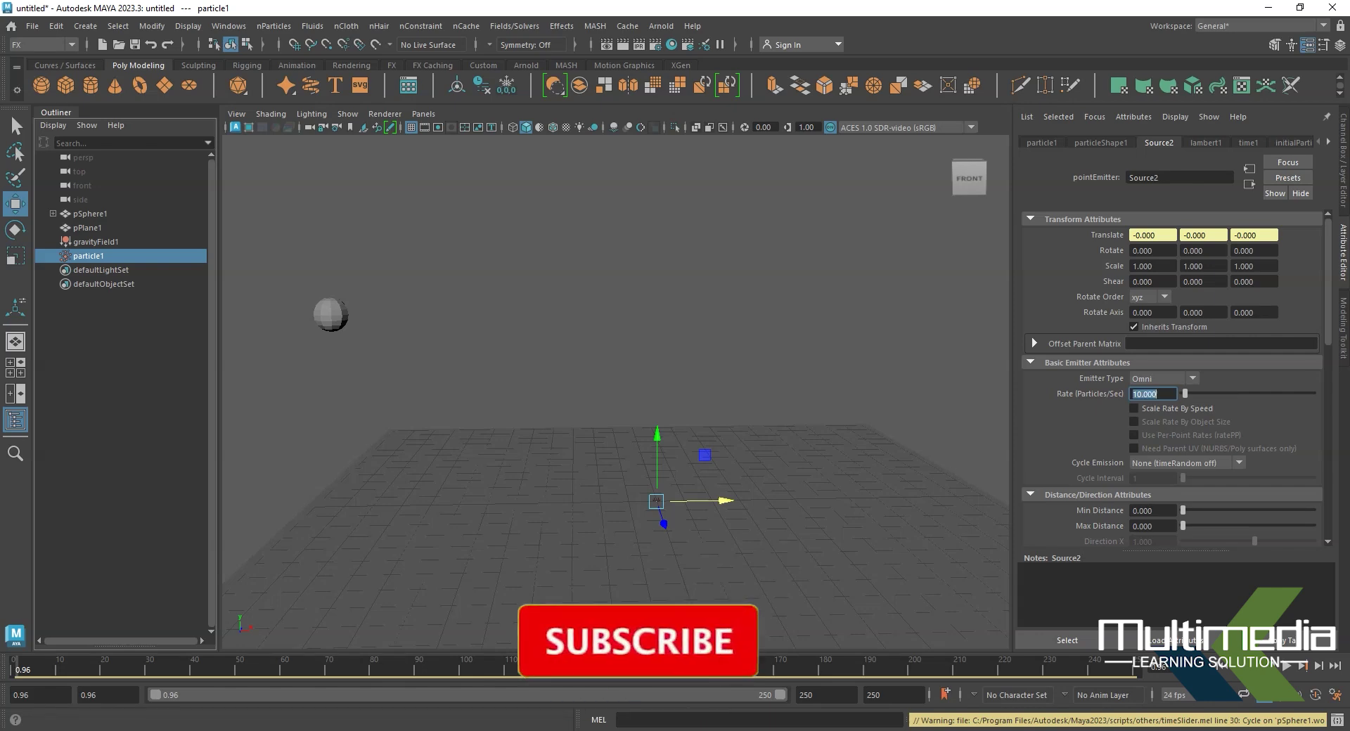
pyautogui.click(1286, 666)
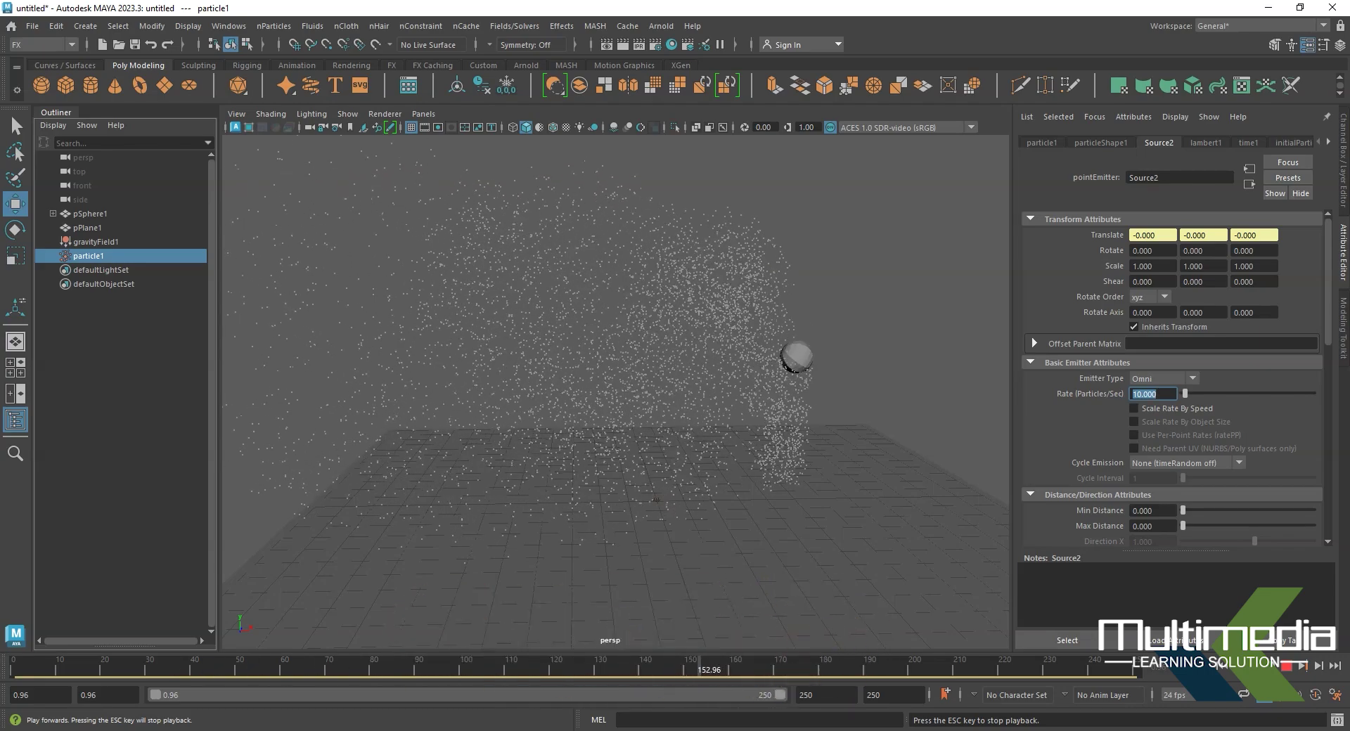
pyautogui.click(1286, 665)
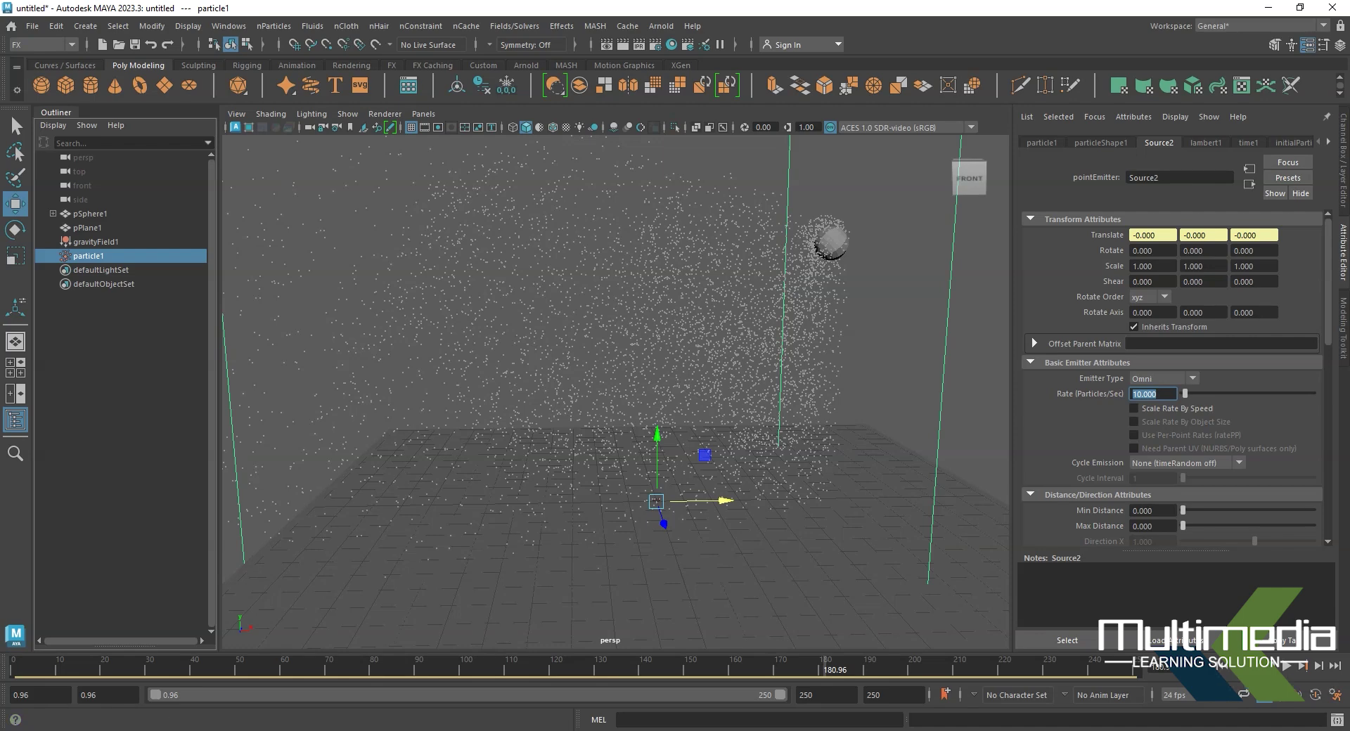
# Add a gravity field to the emitted particles and play the simulation from the start to check their fall
pyautogui.click(96, 404)
pyautogui.click(85, 256)
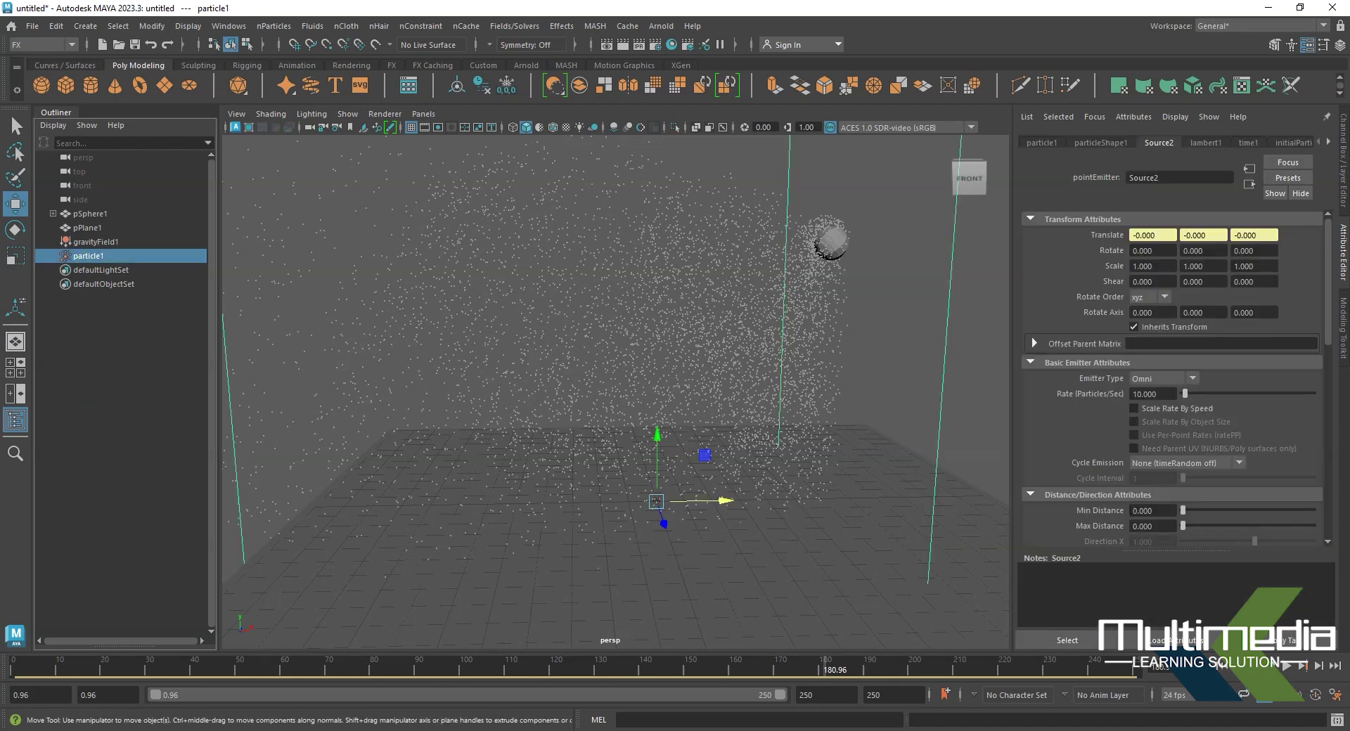
pyautogui.click(515, 26)
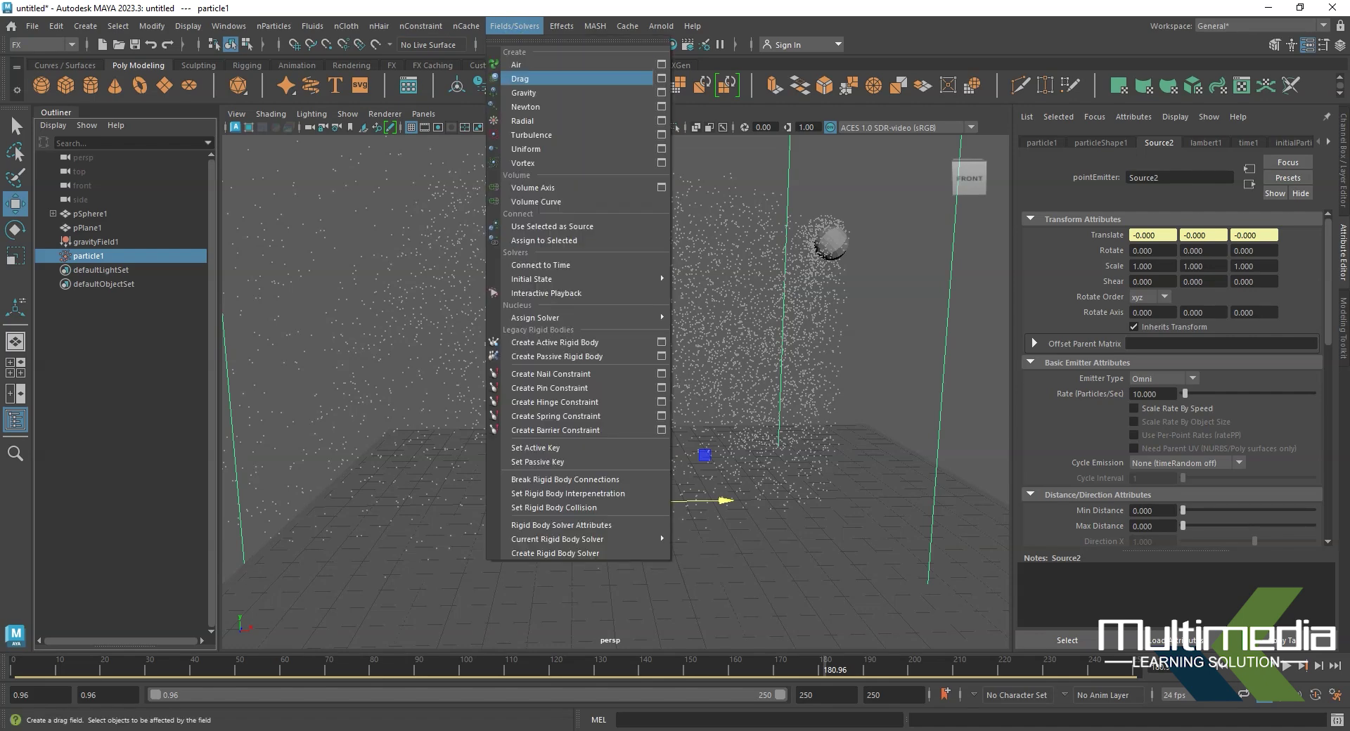
pyautogui.click(524, 92)
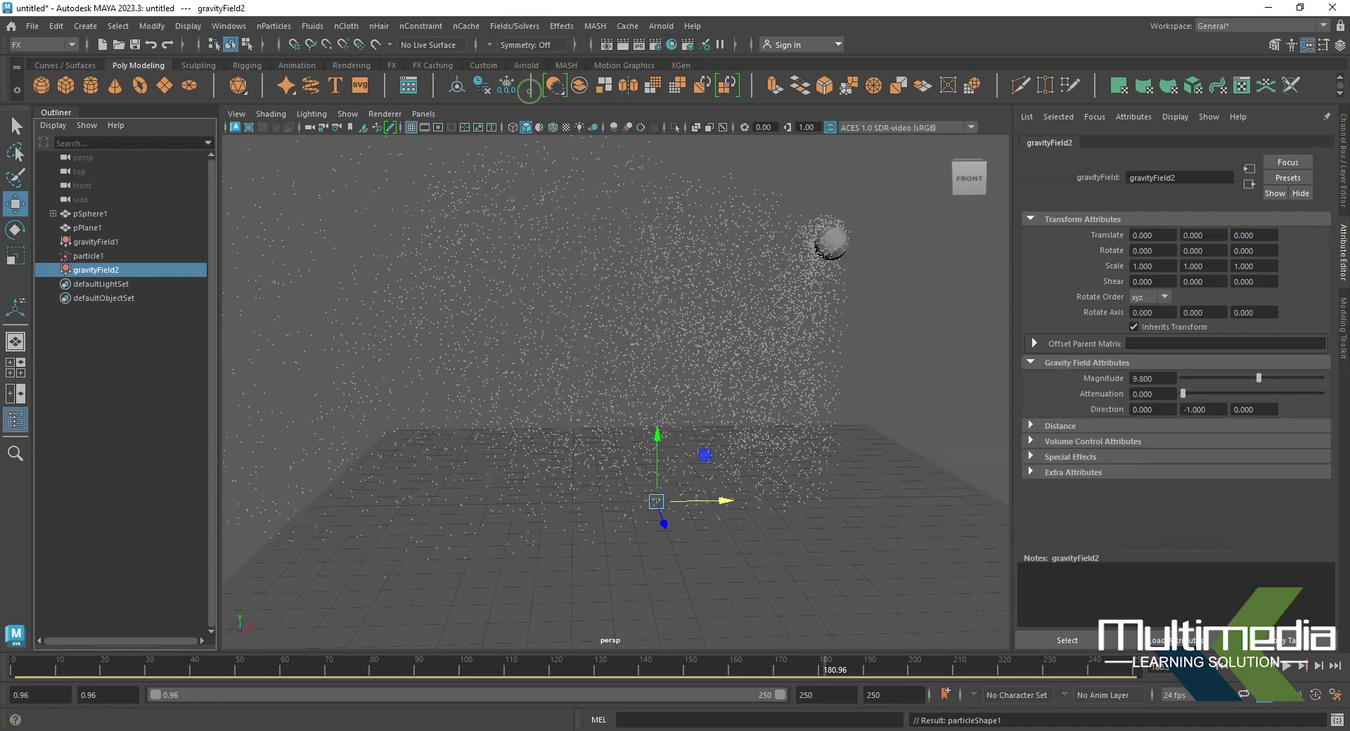
pyautogui.click(1225, 666)
pyautogui.click(1287, 666)
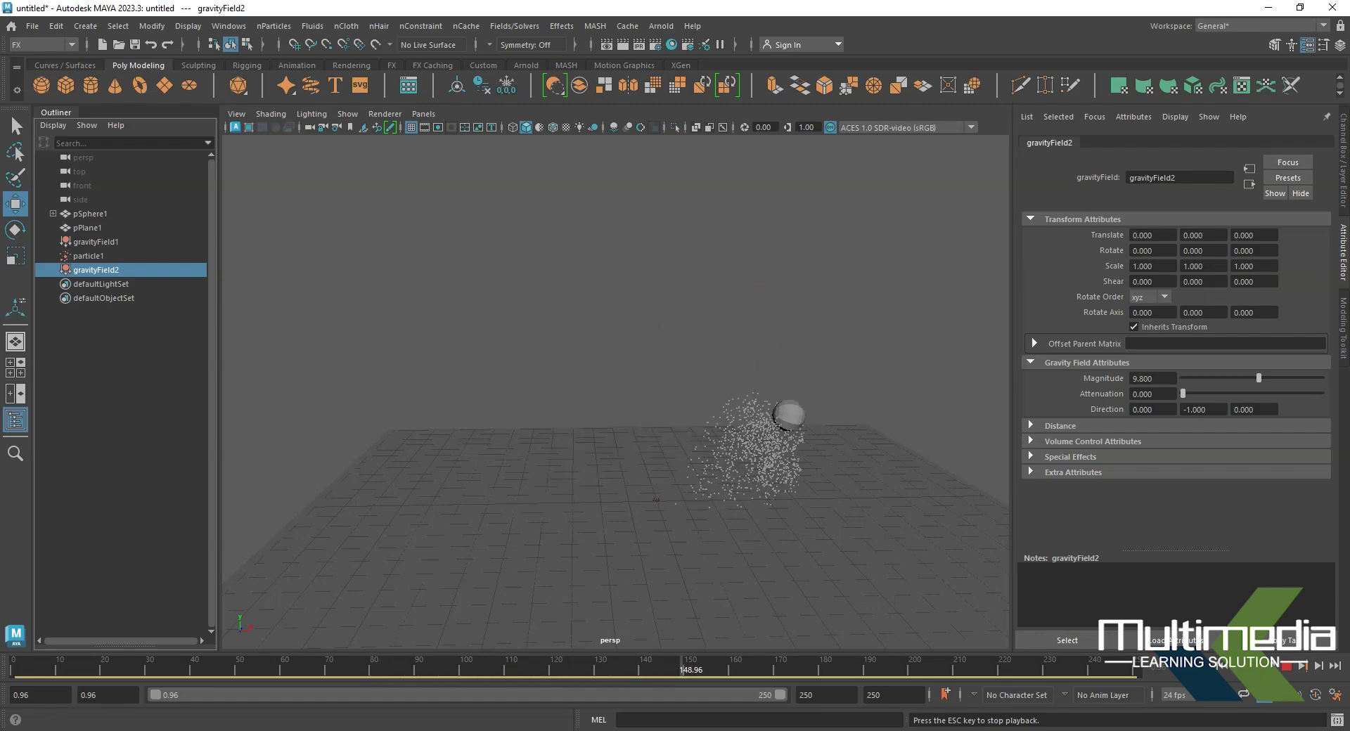
pyautogui.press('Escape')
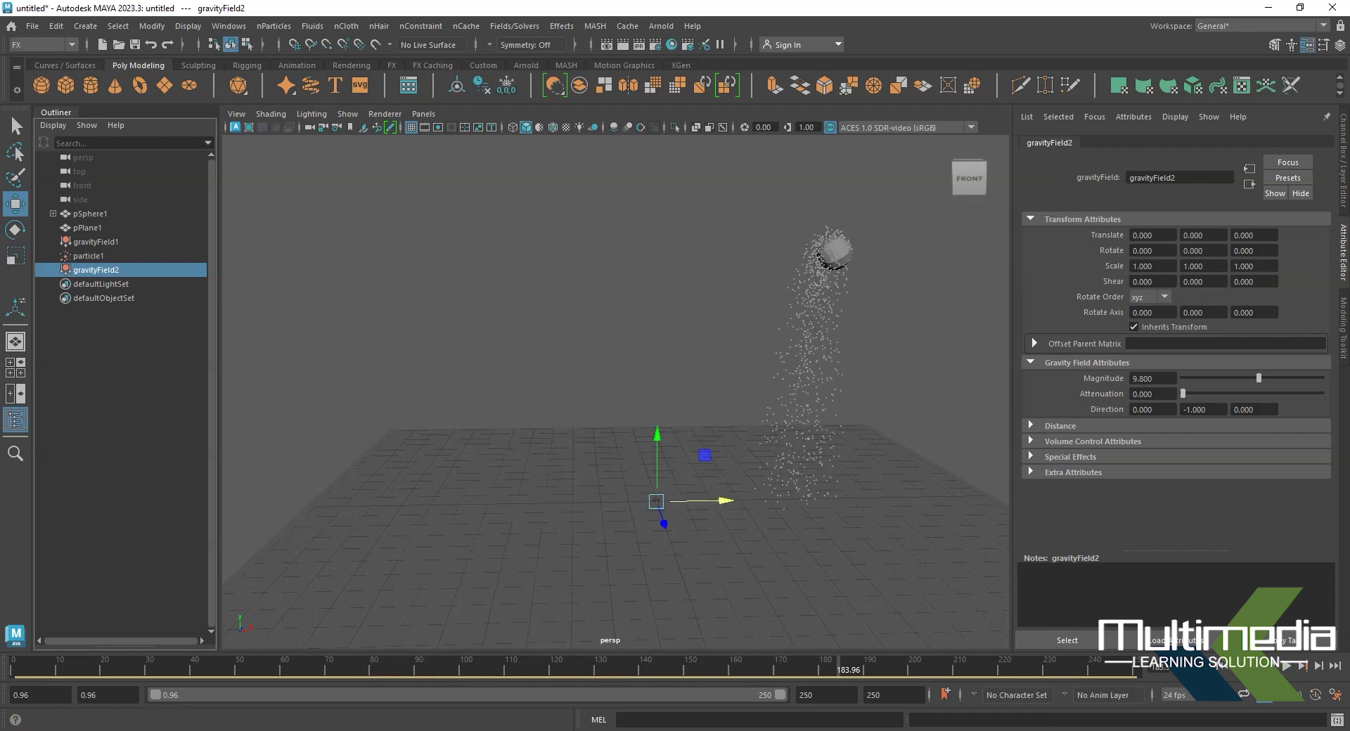
# Make the emitted particles collide with the floor plane using the legacy Make Collide command
pyautogui.click(782, 326)
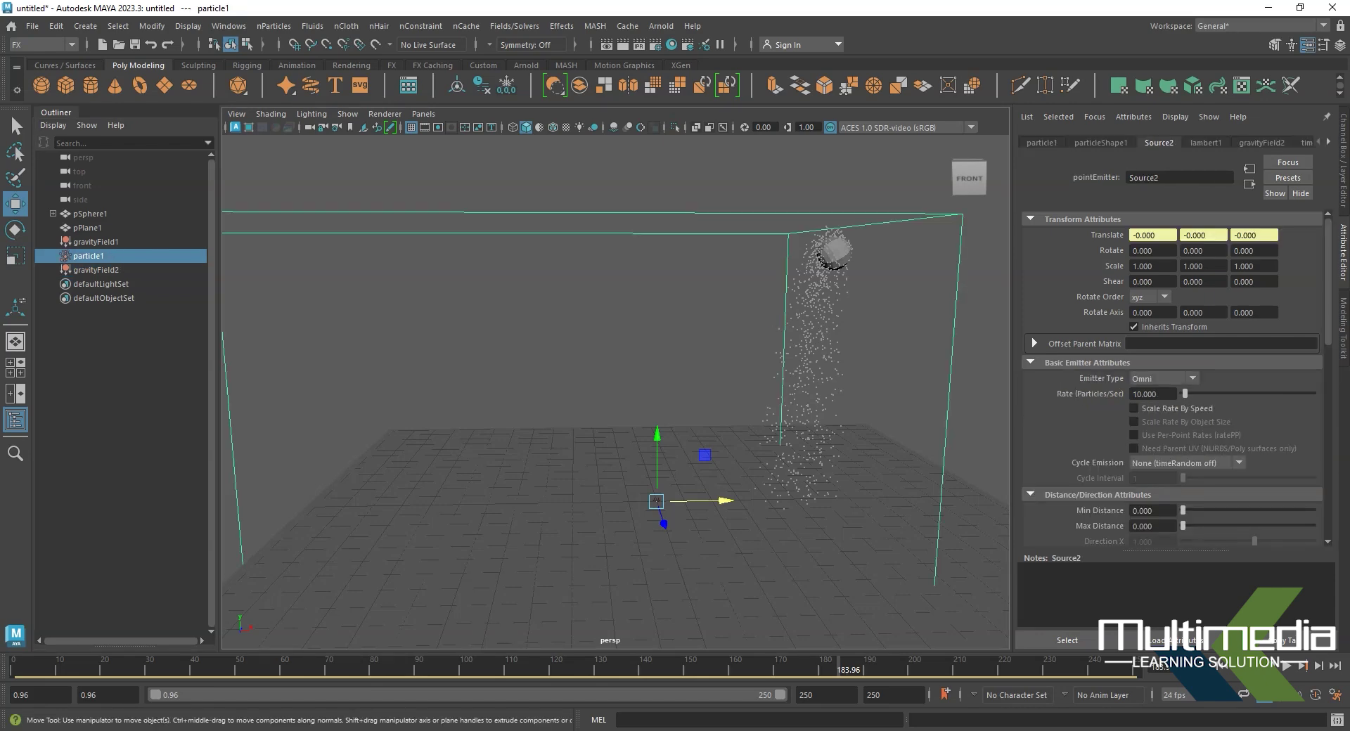
pyautogui.keyDown('shift'); pyautogui.moveTo(989, 476); pyautogui.dragTo(992, 559); pyautogui.keyUp('shift')
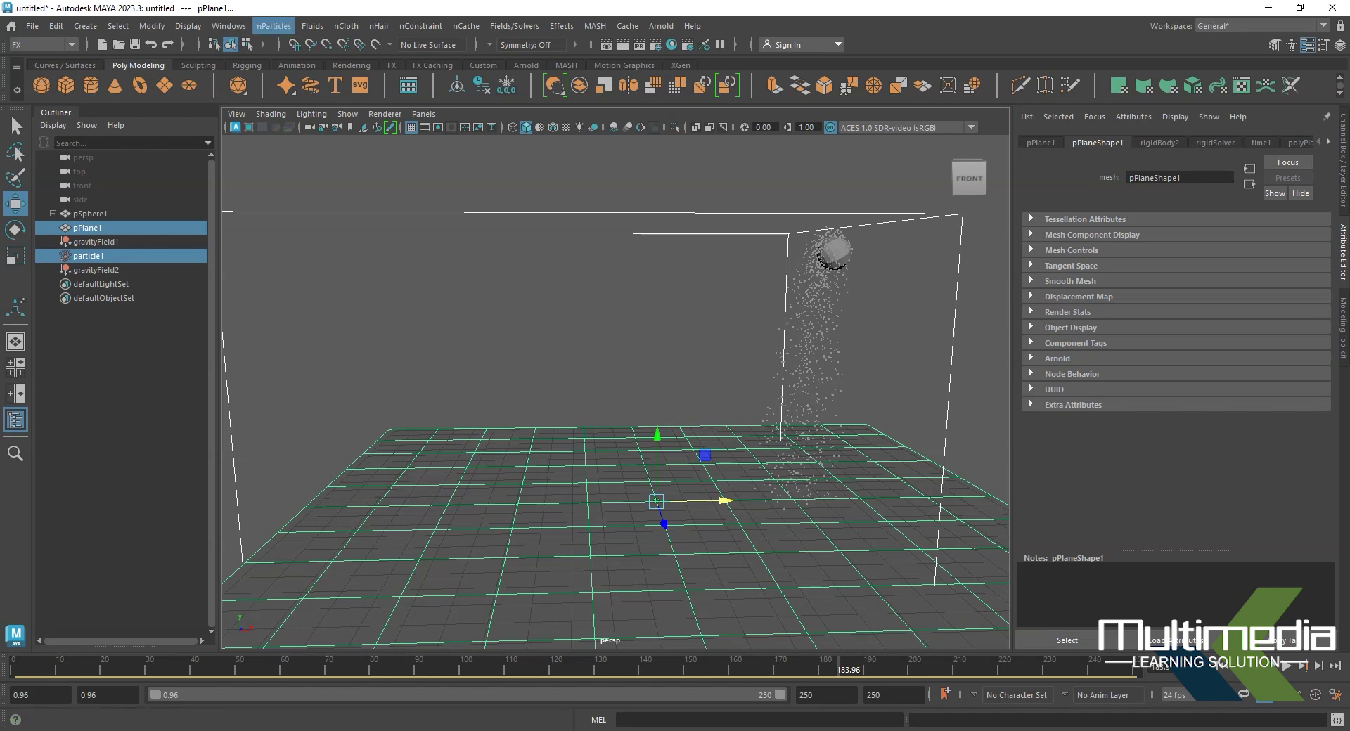
pyautogui.click(271, 27)
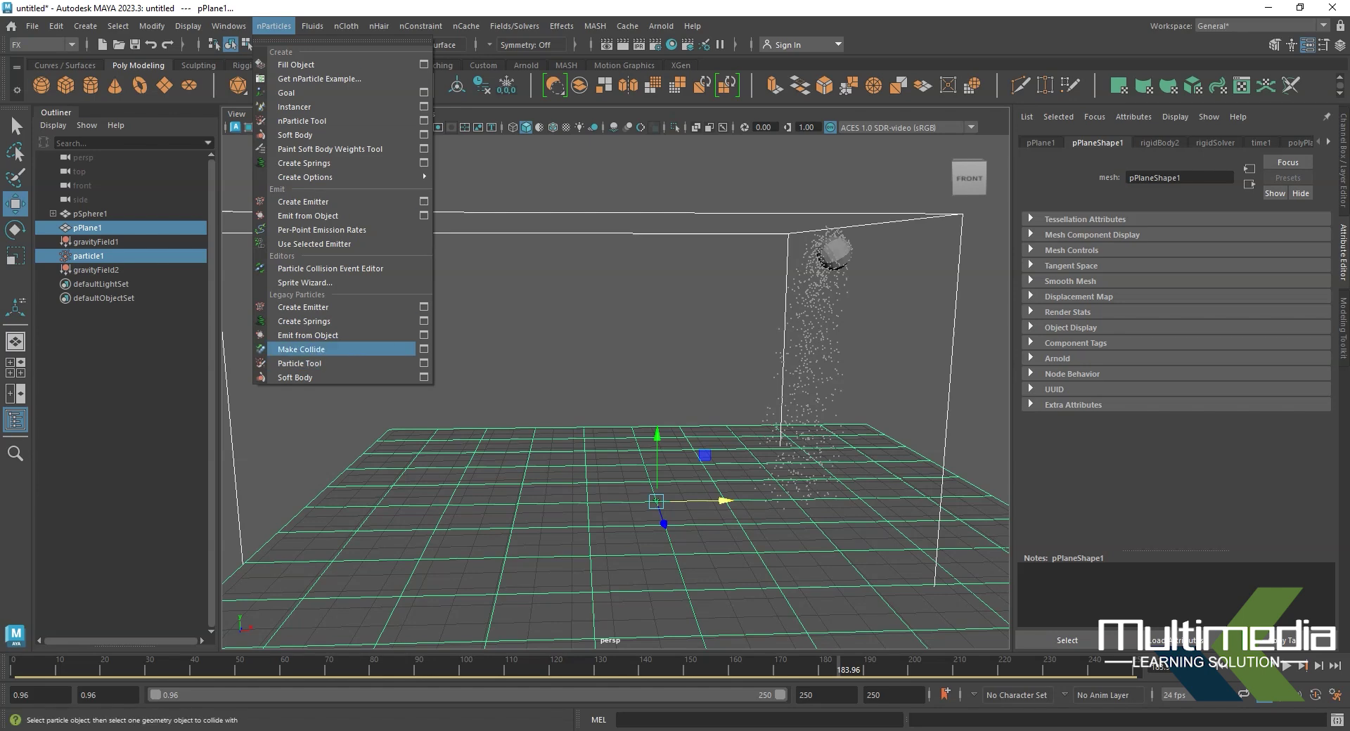
pyautogui.click(293, 348)
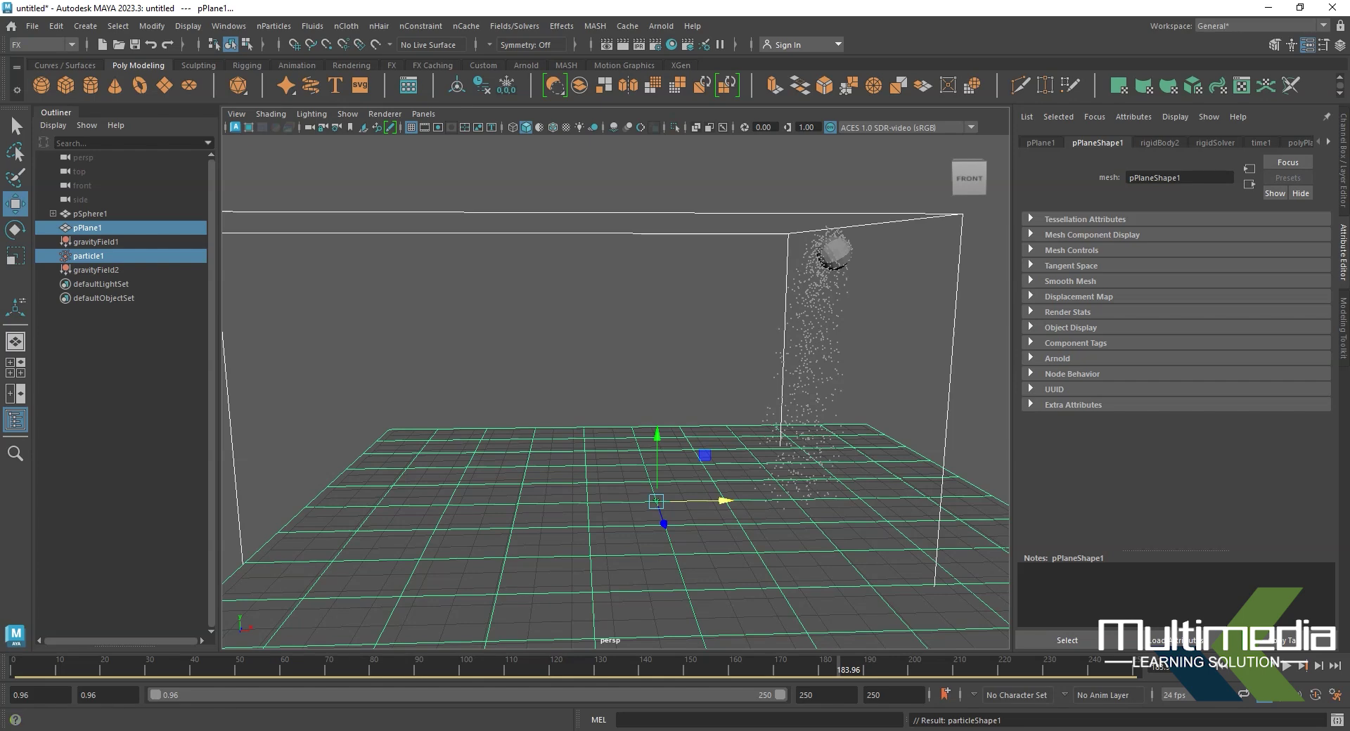
# Set the floor's geoConnector Resilience to 0.5 and play the simulation from the start to test the particle collision
pyautogui.moveTo(1012, 351); pyautogui.dragTo(967, 352)
pyautogui.click(1307, 142)
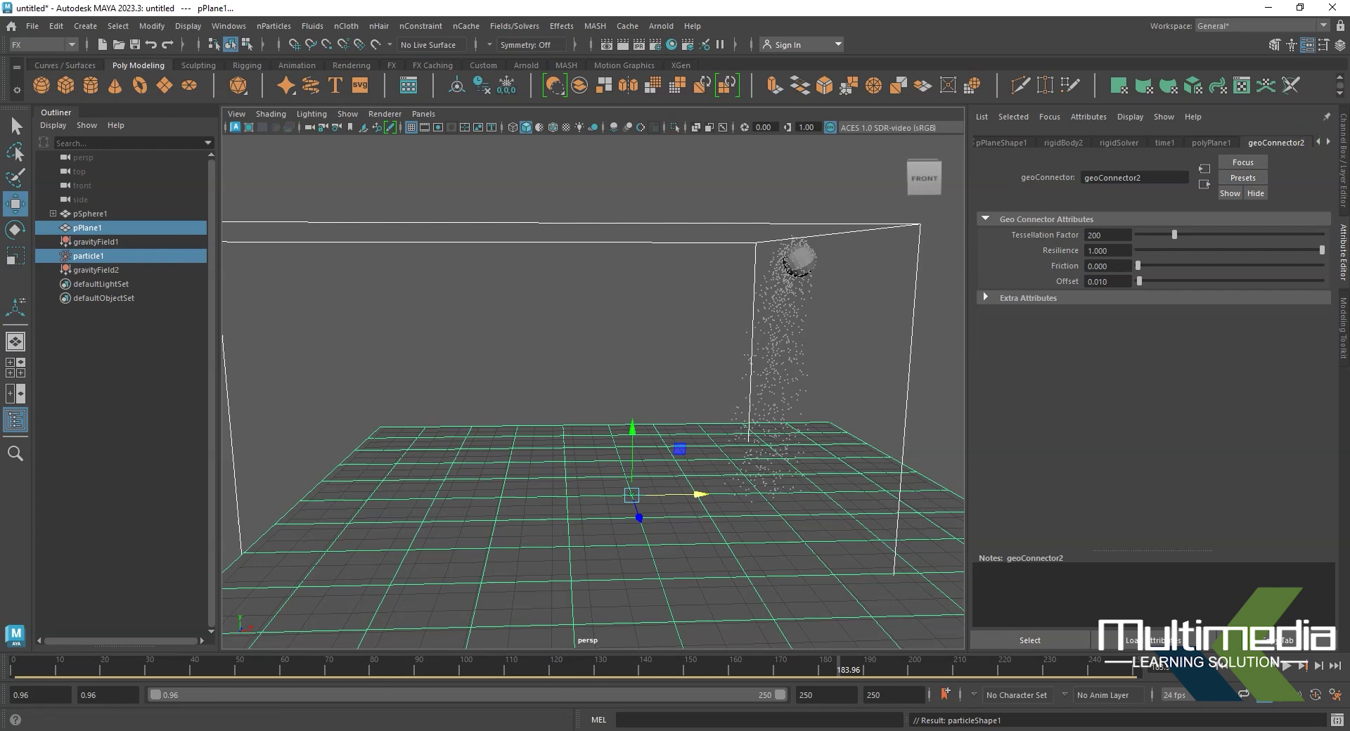
pyautogui.doubleClick(1109, 251)
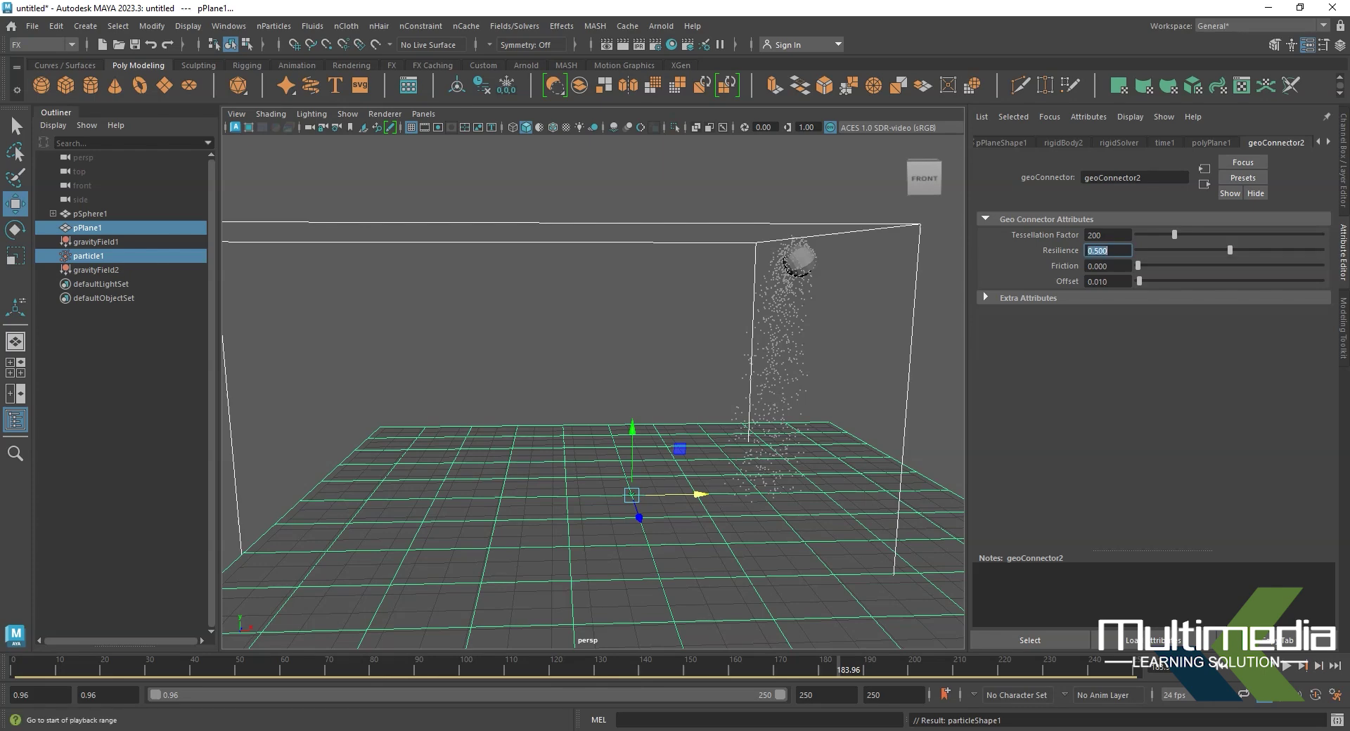
pyautogui.click(1222, 666)
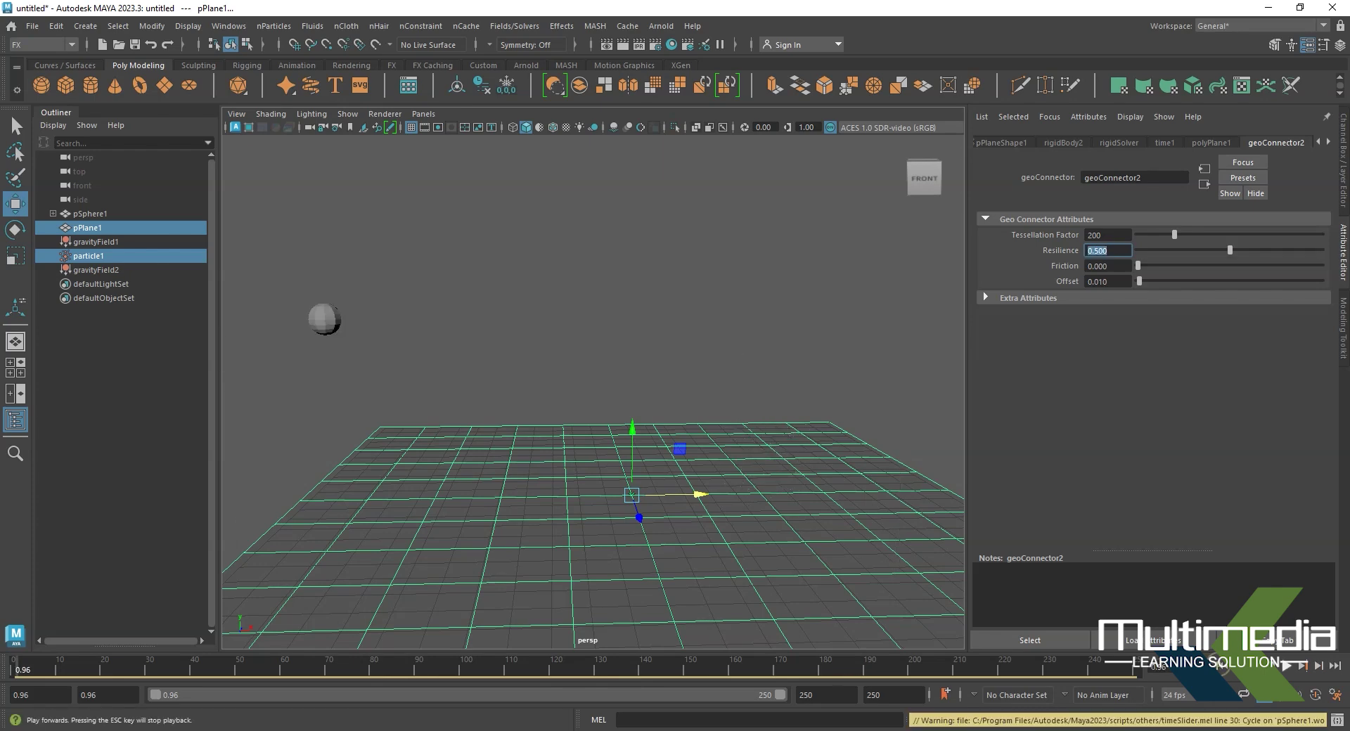
pyautogui.click(1286, 666)
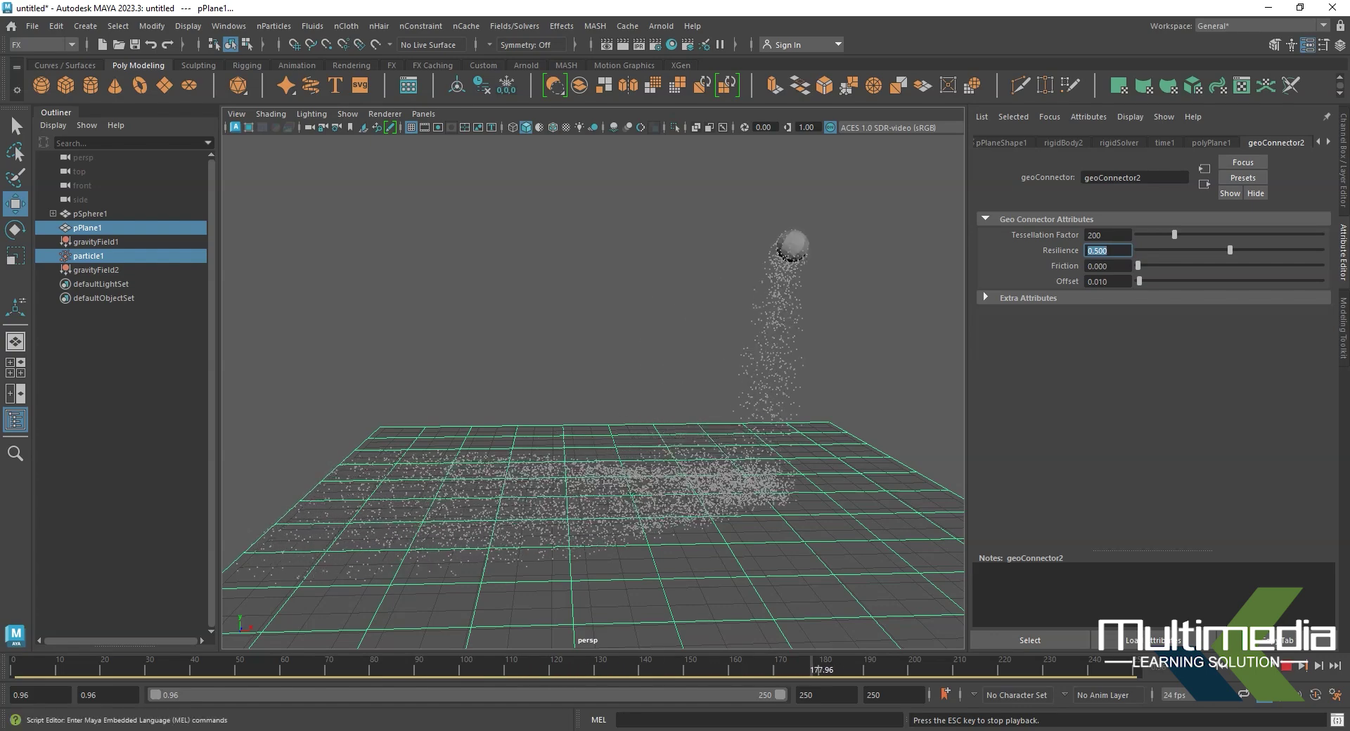
pyautogui.press('Escape')
# Set the geoConnector Friction to 1 and replay the simulation from the start to check how particles settle on the floor
pyautogui.click(1107, 265)
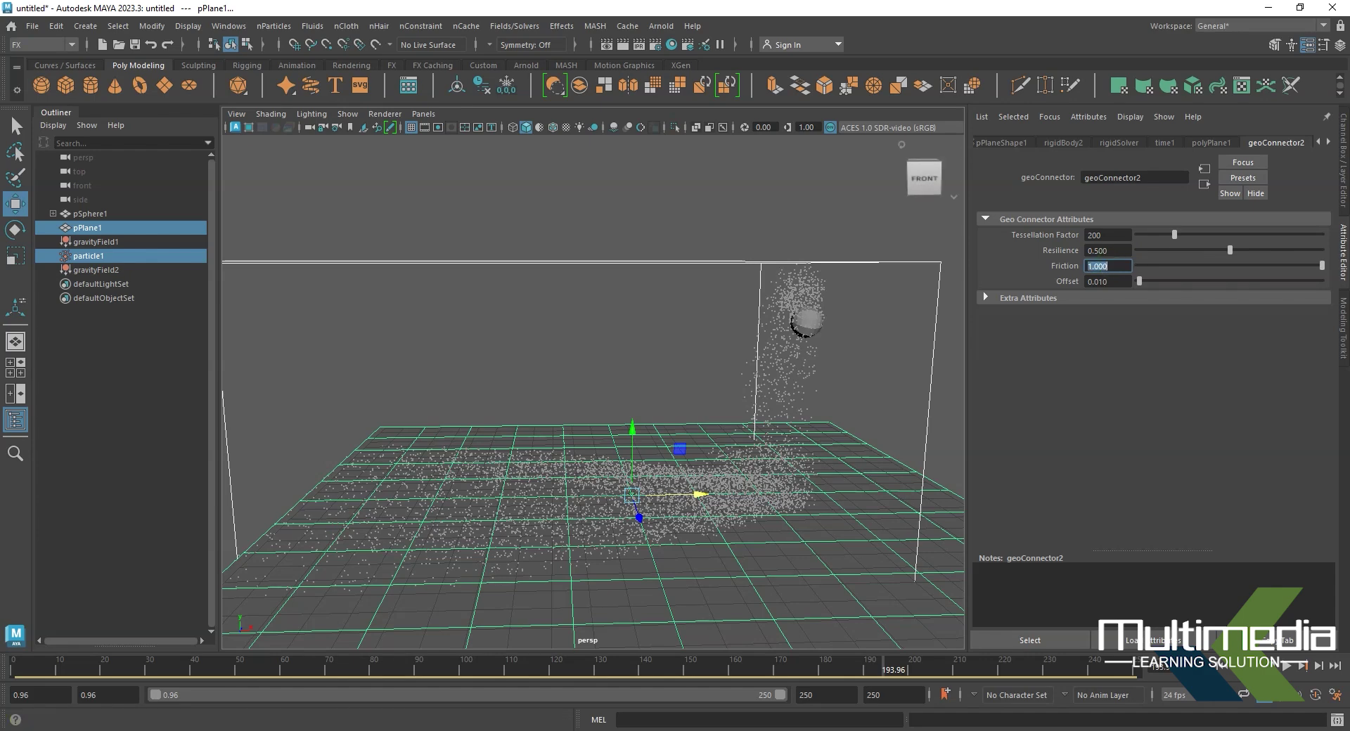
pyautogui.click(1222, 666)
pyautogui.click(1287, 666)
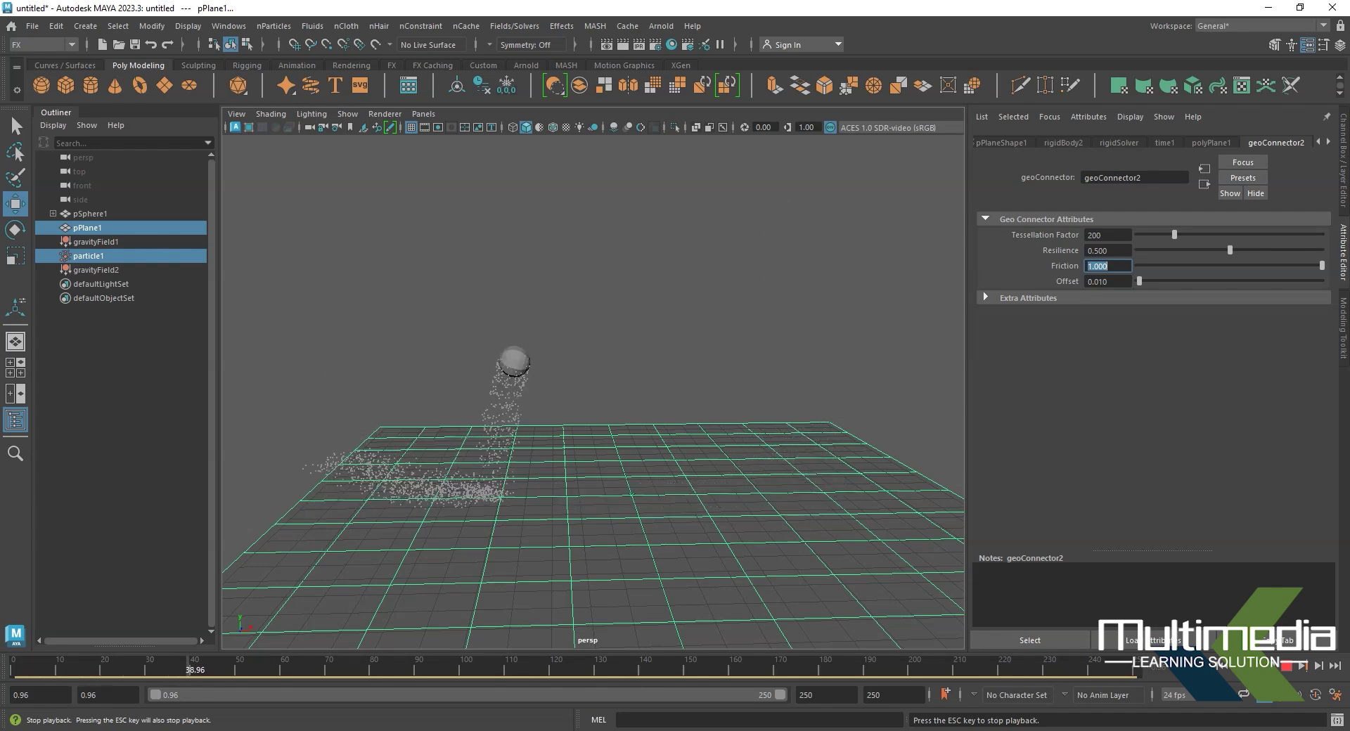
pyautogui.press('Escape')
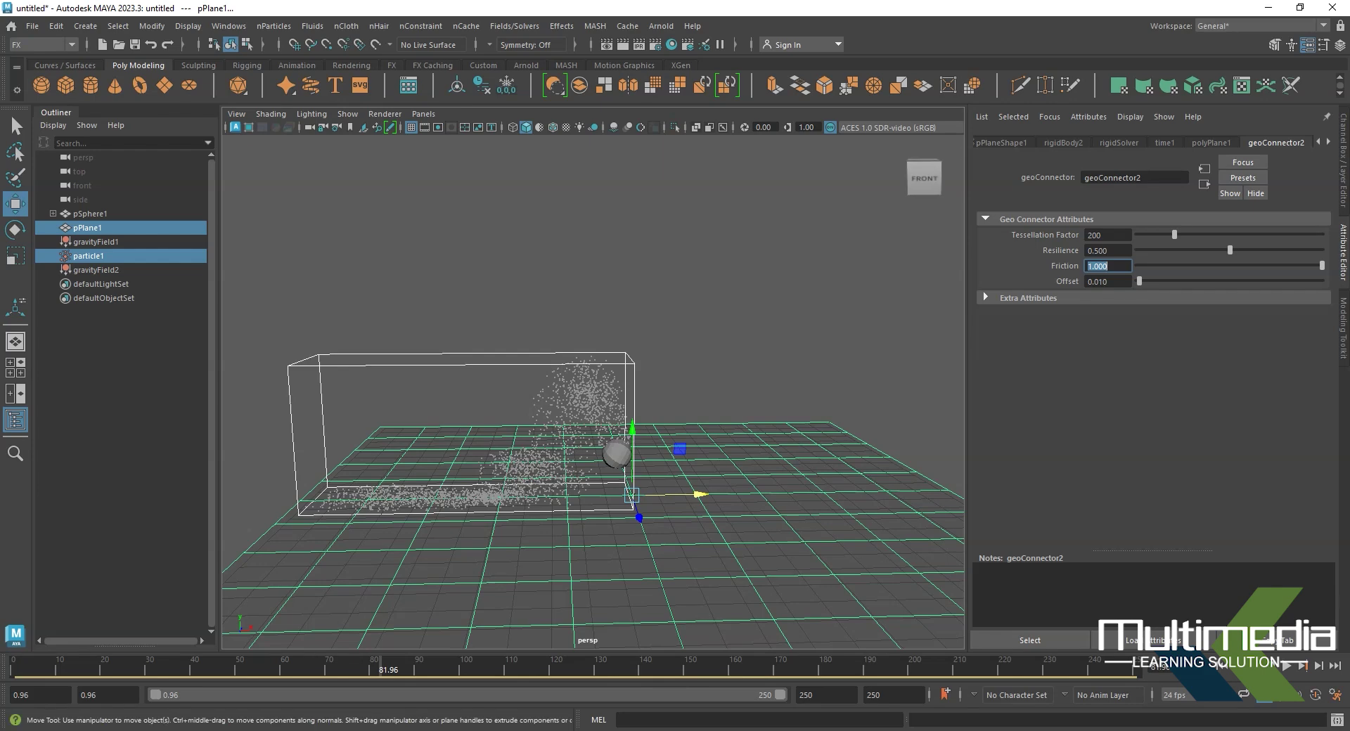
# Set the particle render type of the sphere emitter's particles to Spheres and add the attributes for that render type
pyautogui.click(52, 214)
pyautogui.click(96, 228)
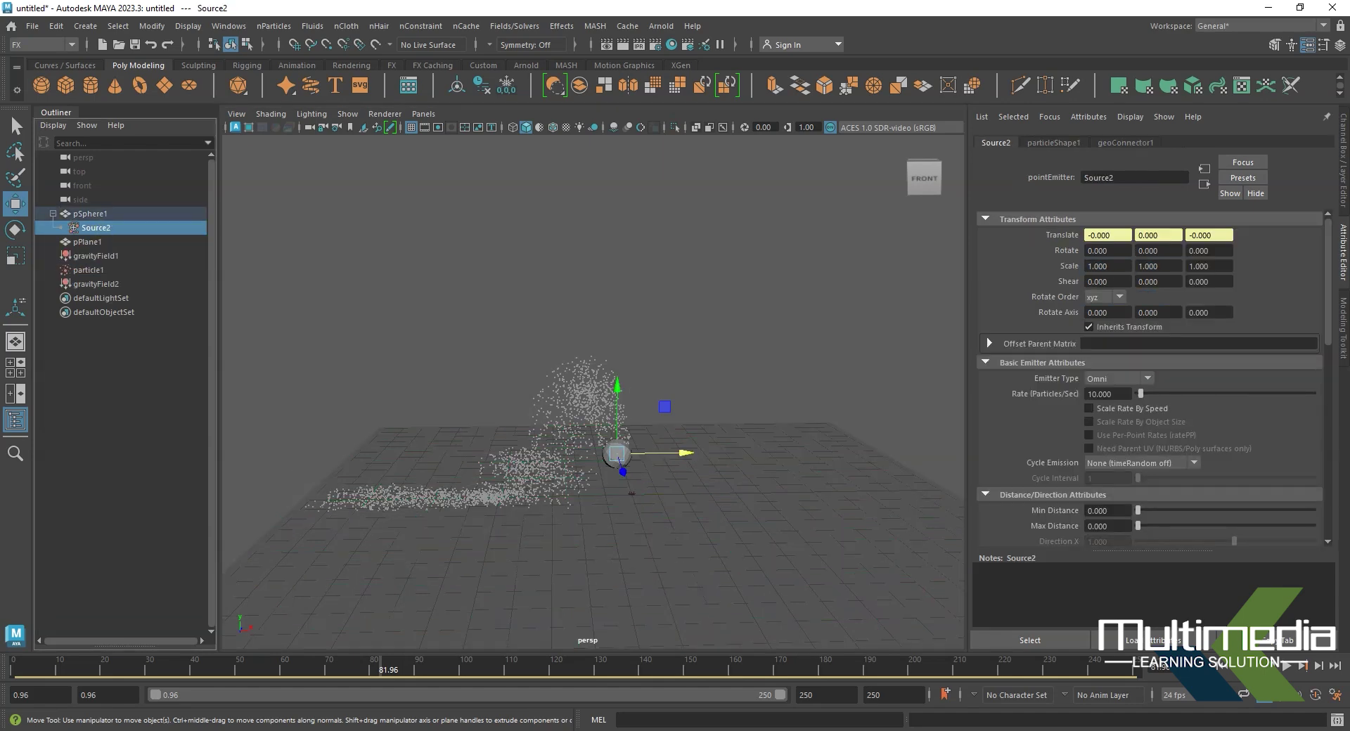
pyautogui.click(1051, 143)
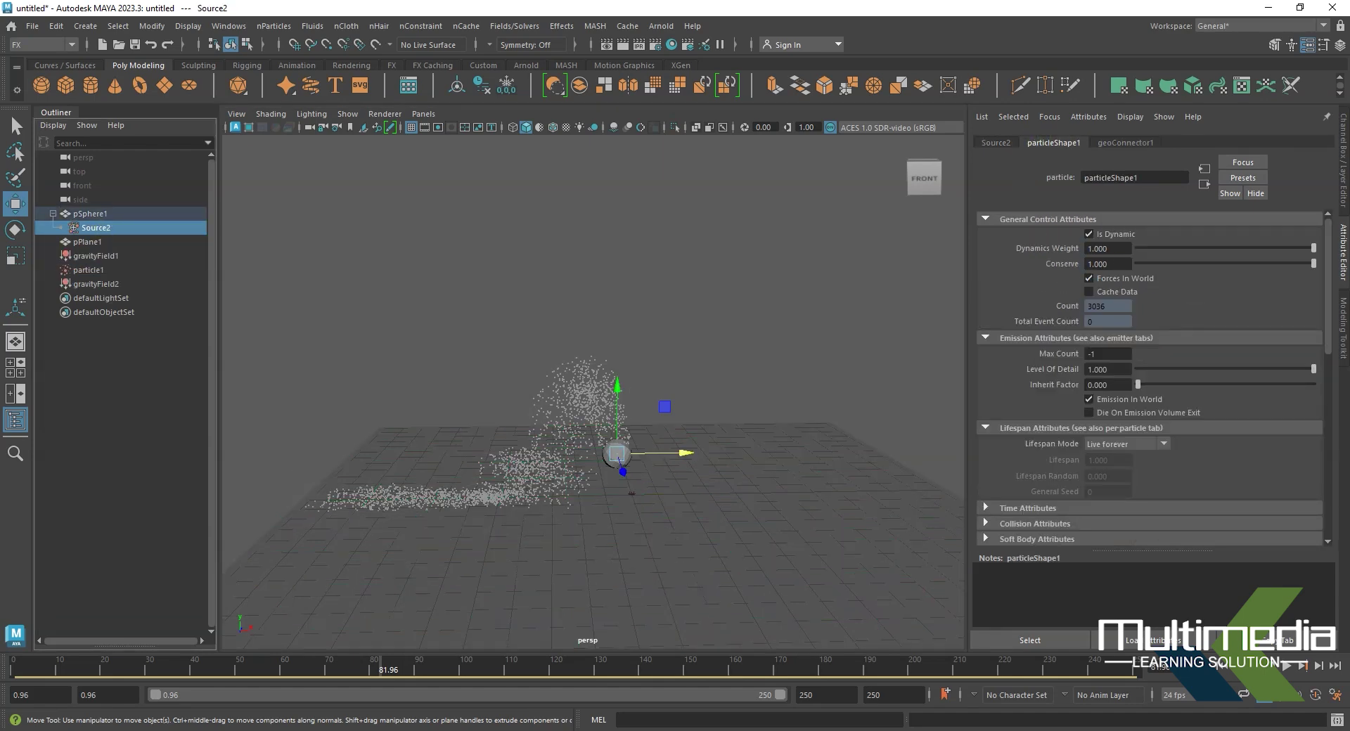
pyautogui.scroll(-2, 1150, 380)
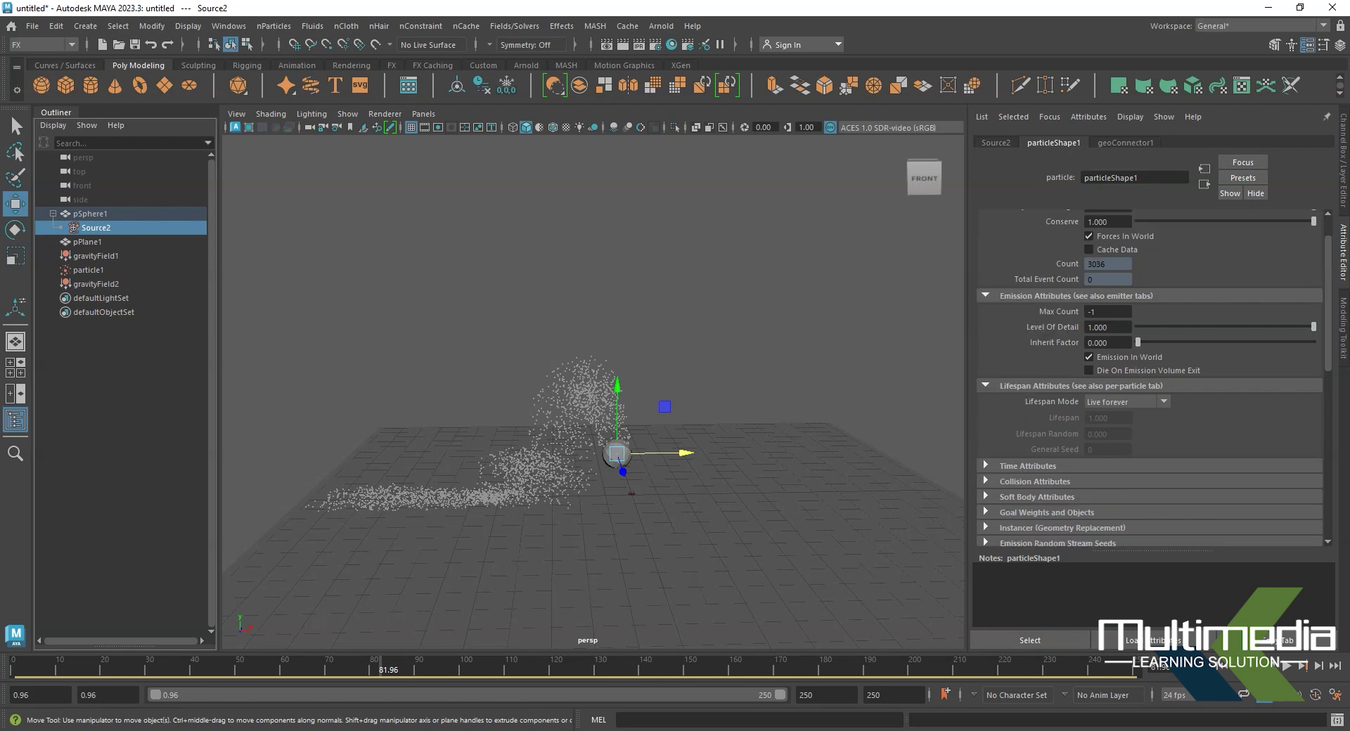
pyautogui.scroll(-10, 1150, 380)
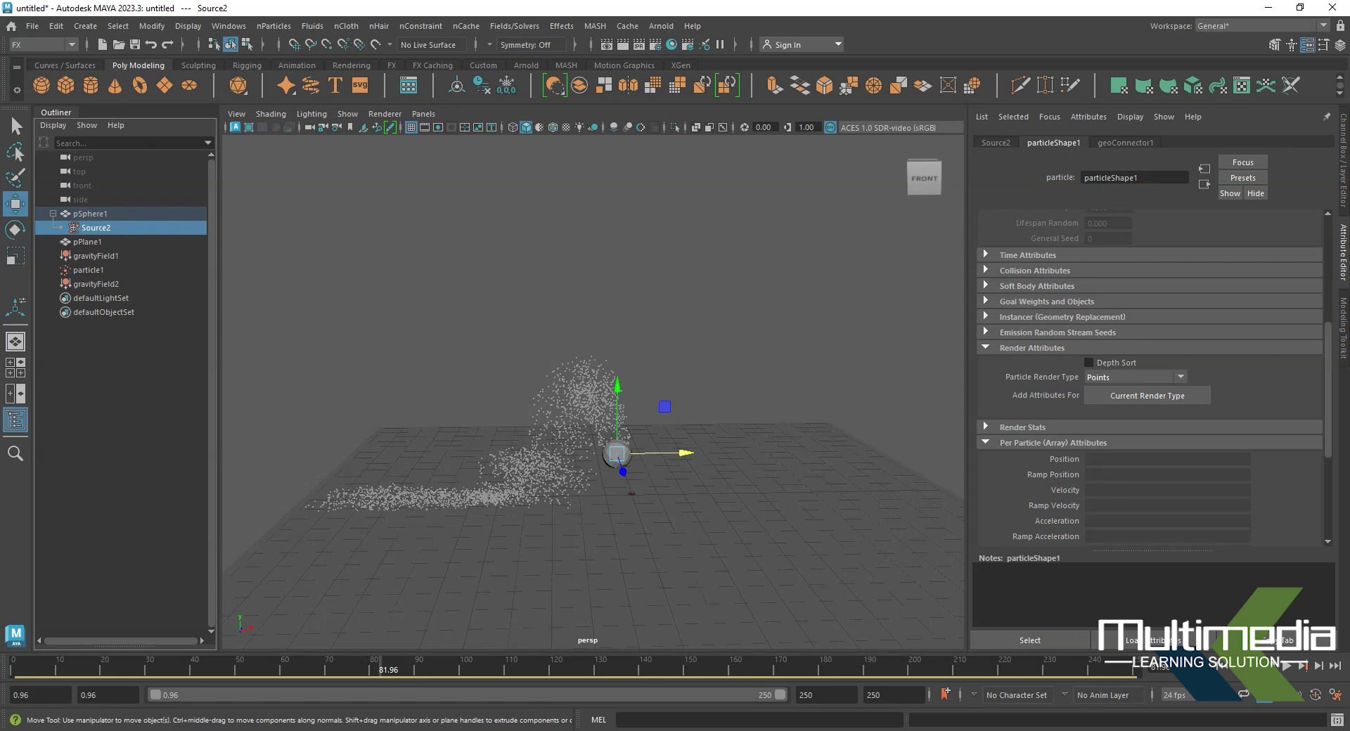
pyautogui.click(1108, 377)
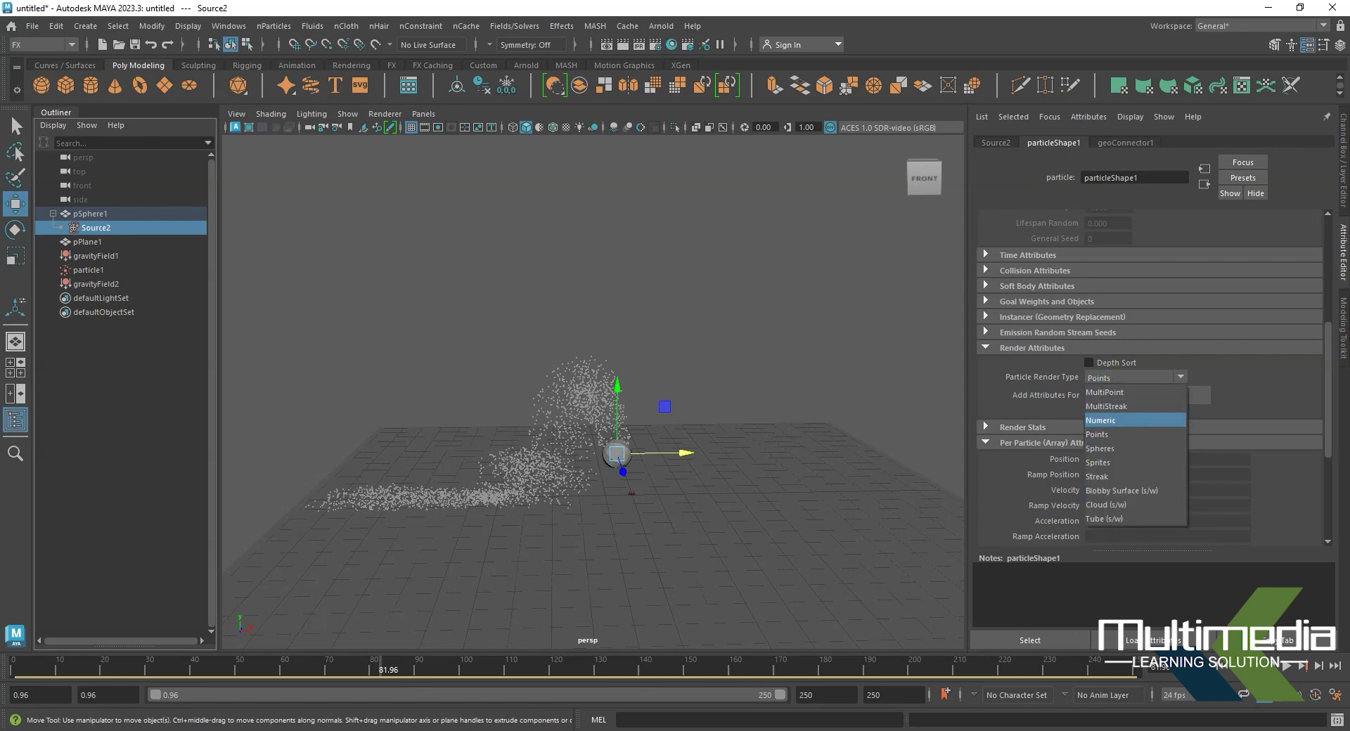
pyautogui.click(1104, 448)
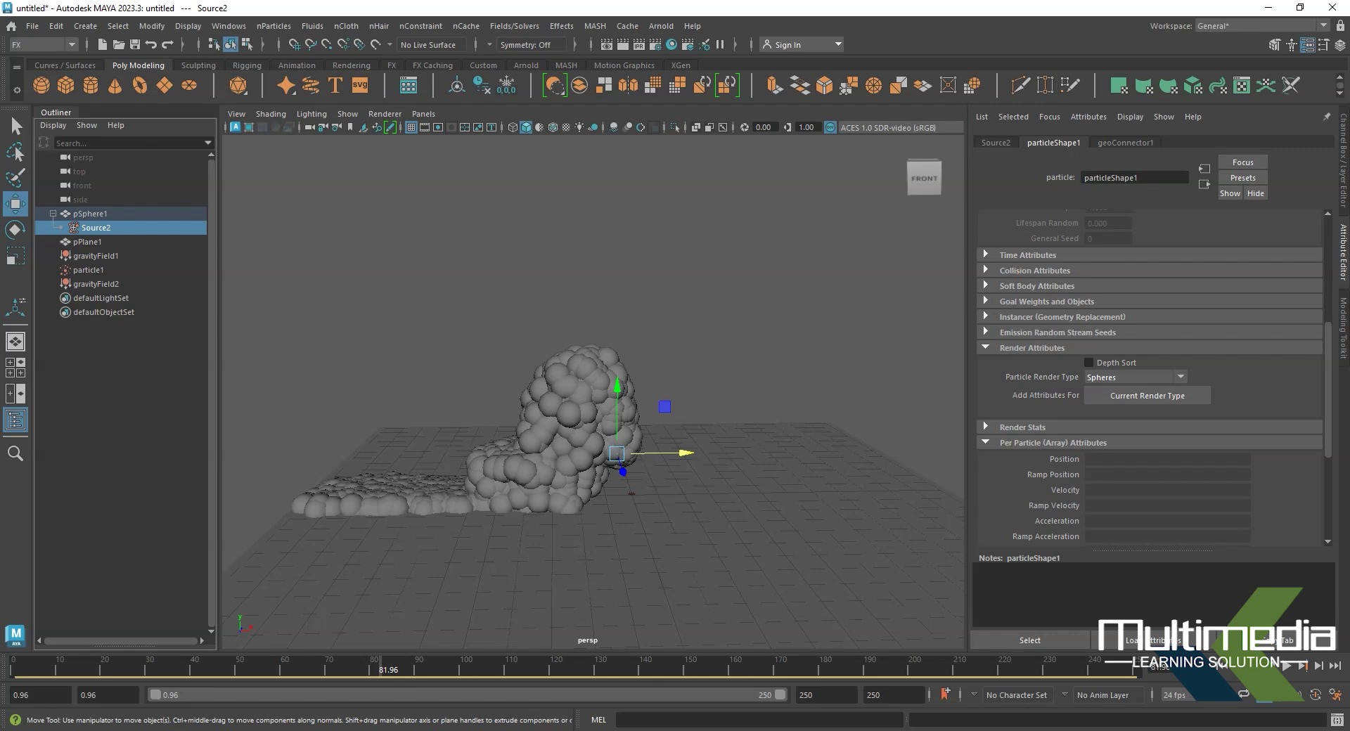
pyautogui.click(1148, 396)
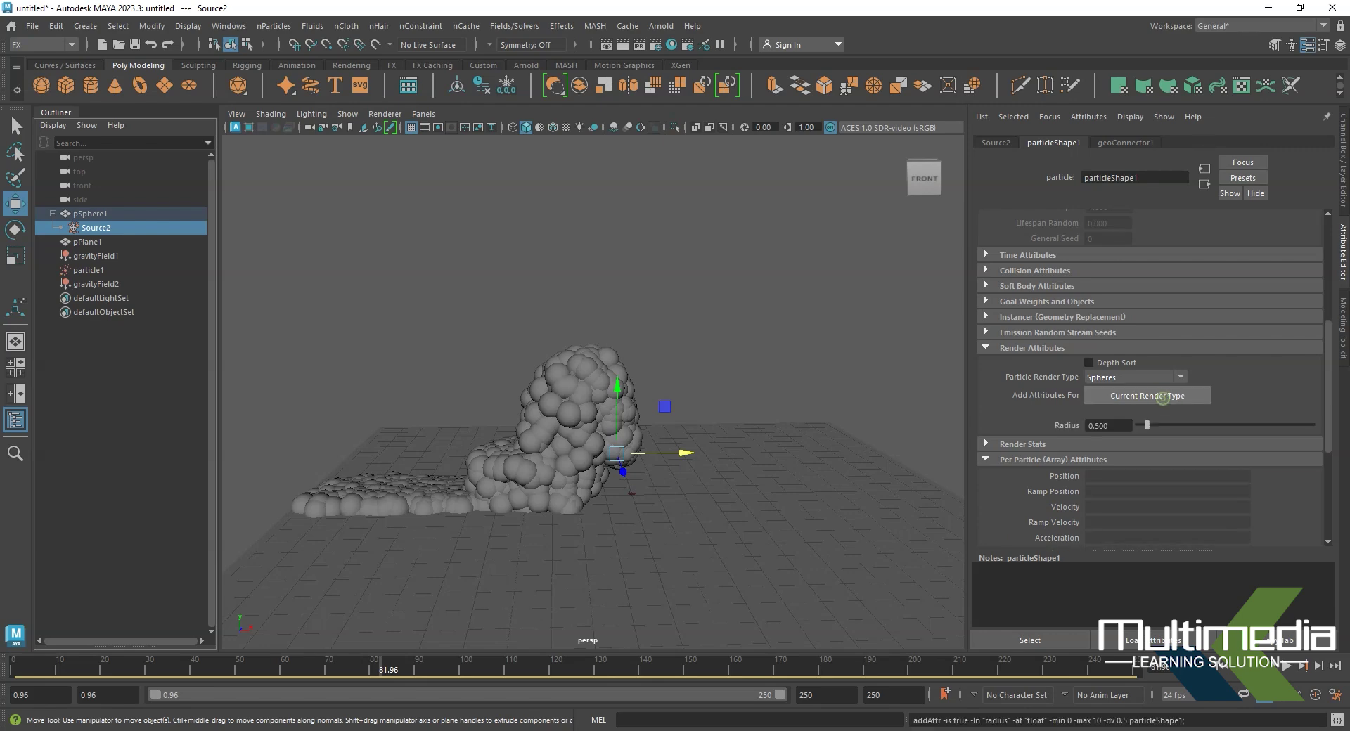
# Try sphere particle radius values of 0.2 and 10
pyautogui.doubleClick(1111, 425)
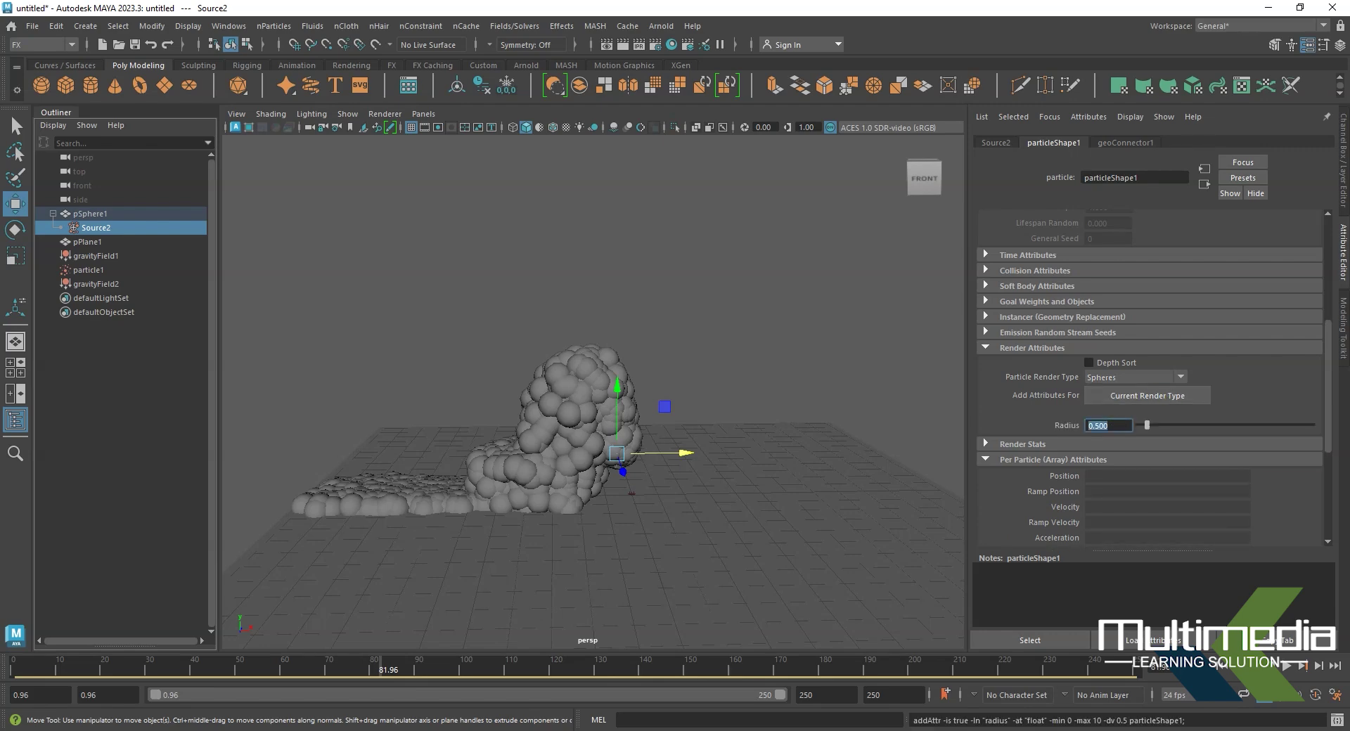
pyautogui.write('0.2')
pyautogui.press('Return')
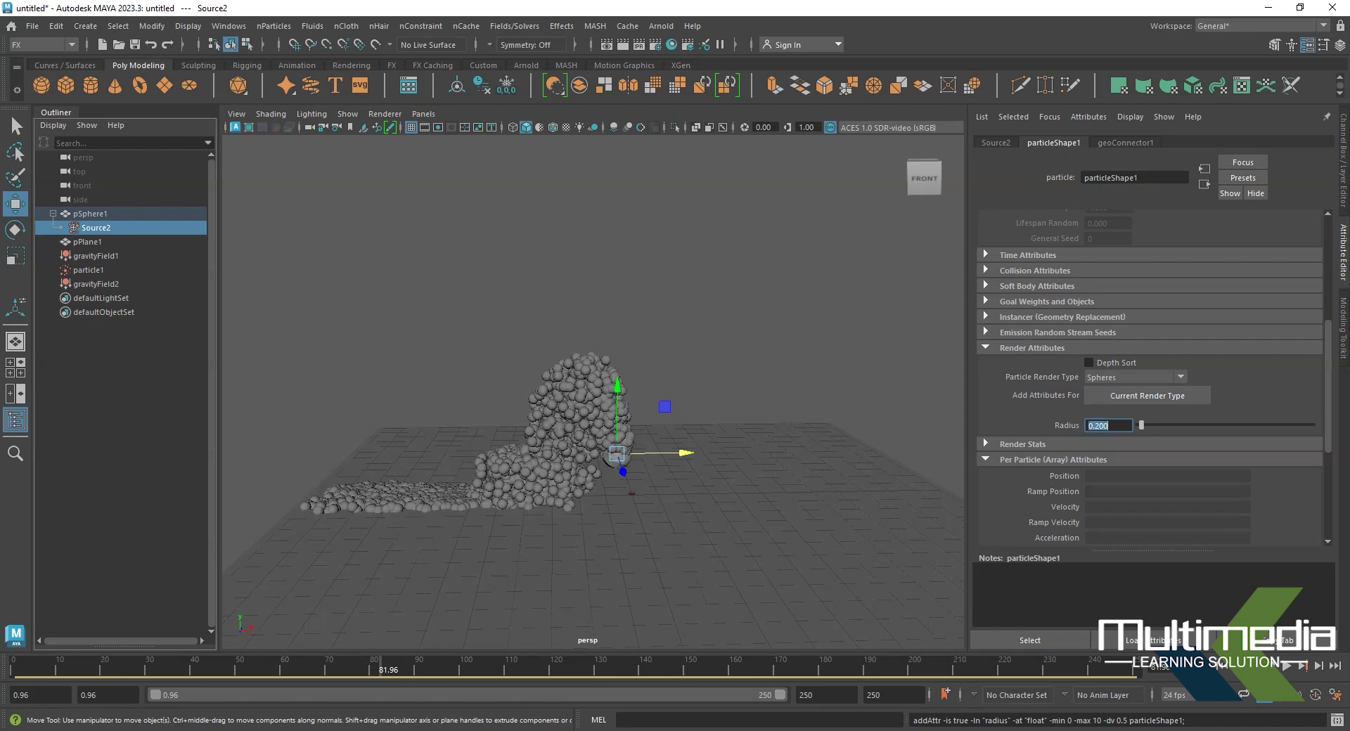
pyautogui.write('10')
pyautogui.press('Return')
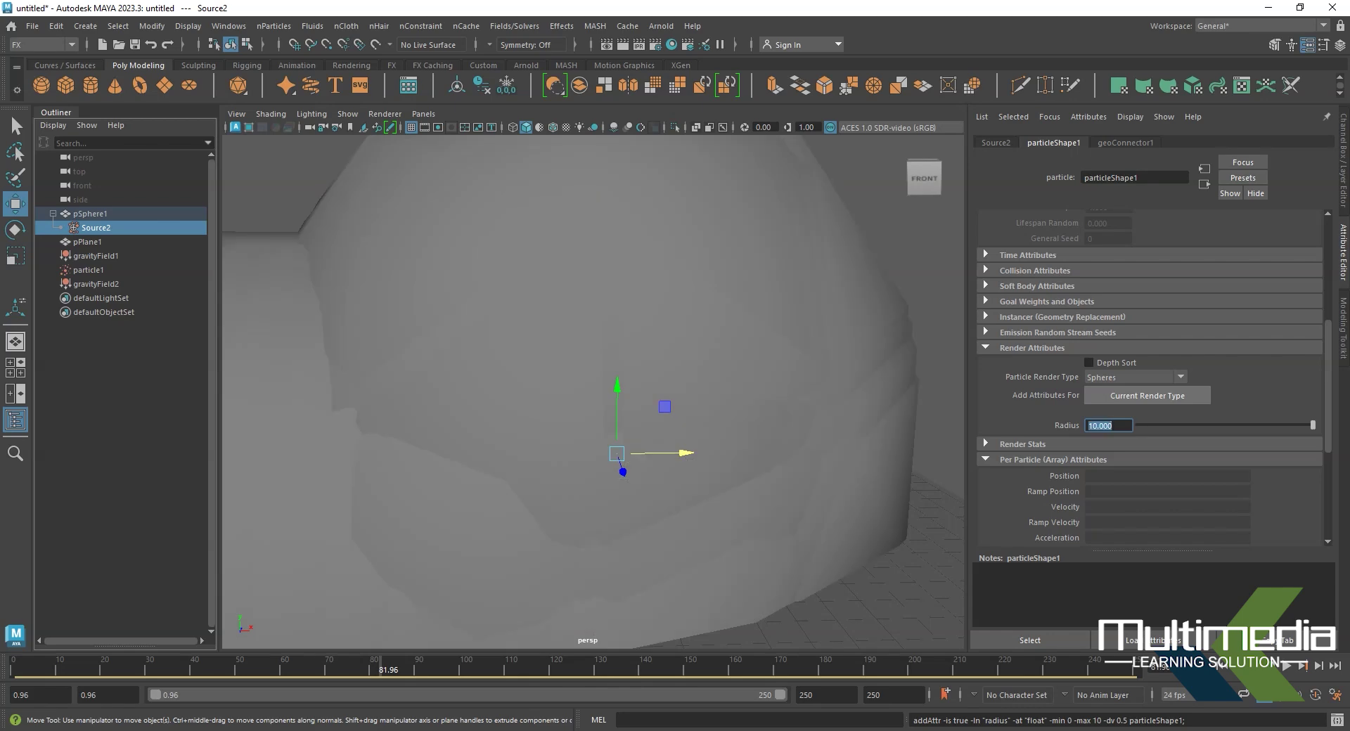
# Set the sphere particles' radius to 0.1 and play the simulation from the start
pyautogui.write('0.1')
pyautogui.press('Return')
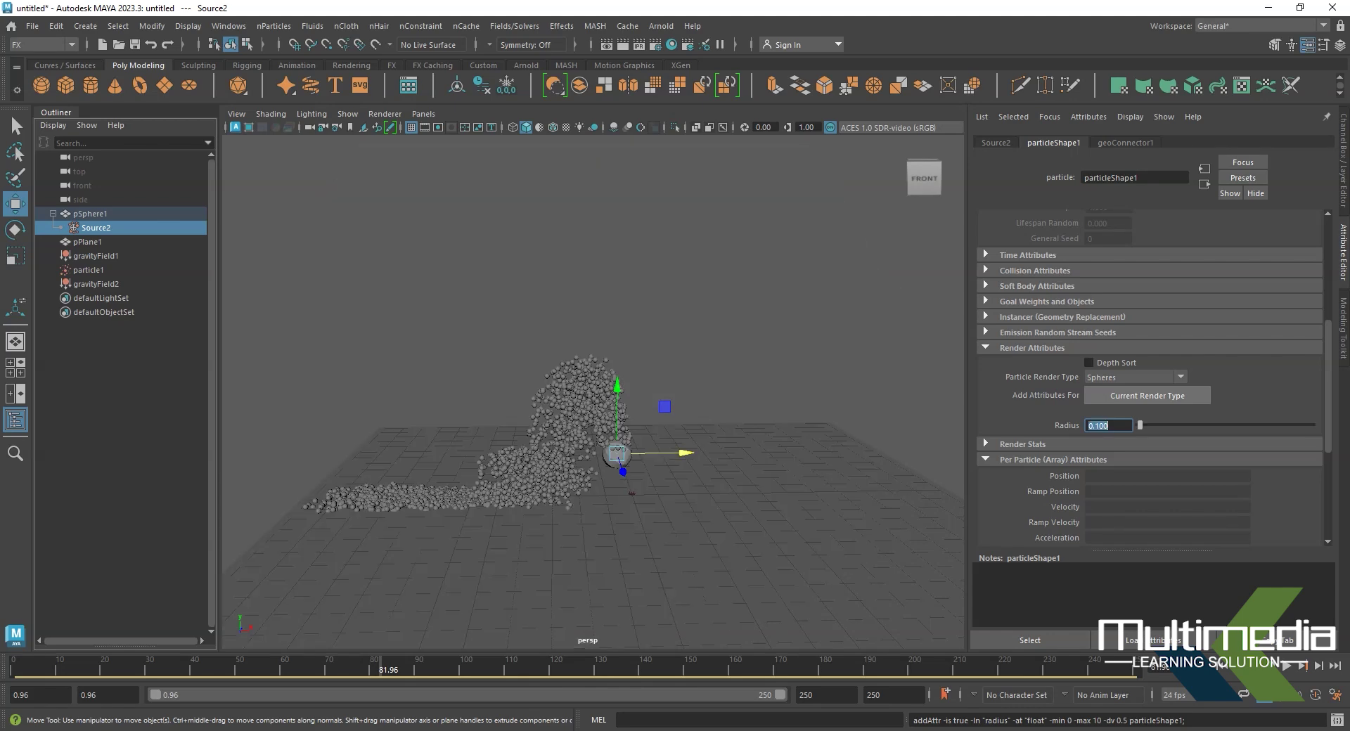
pyautogui.click(1288, 666)
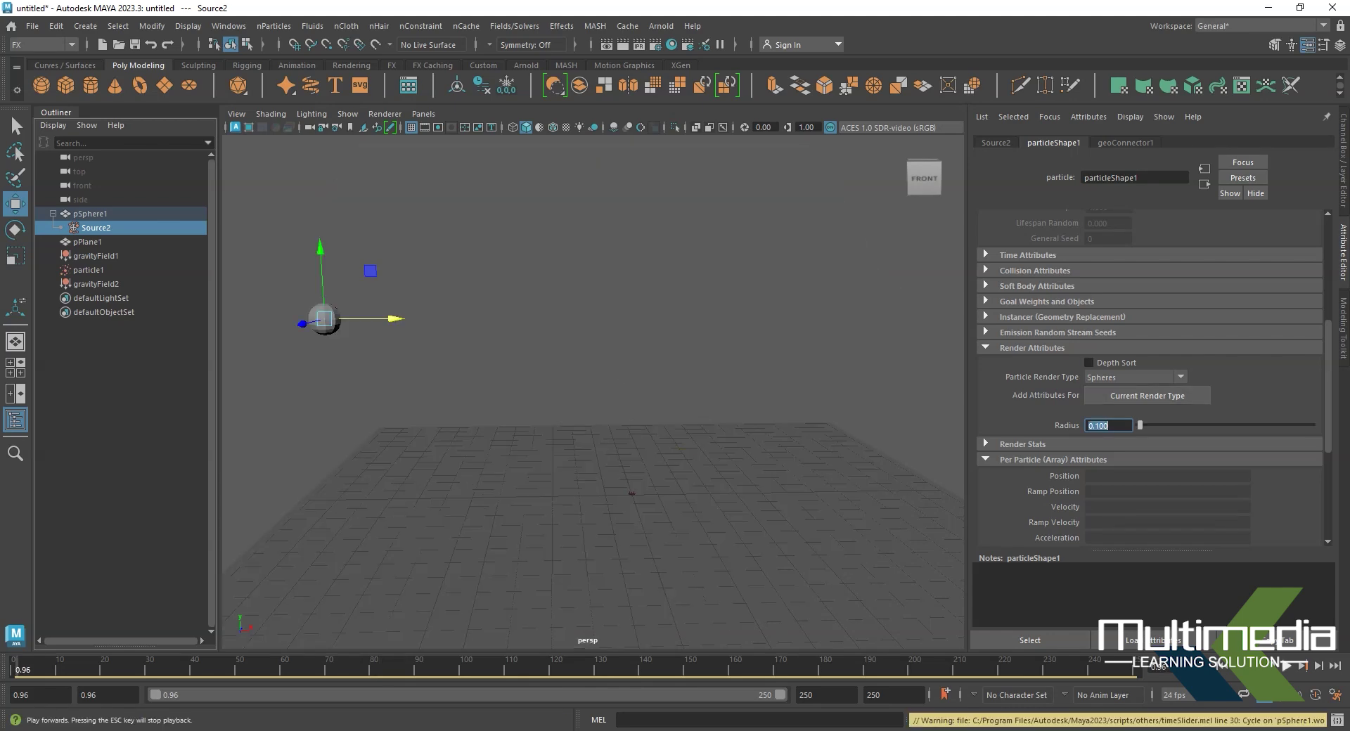
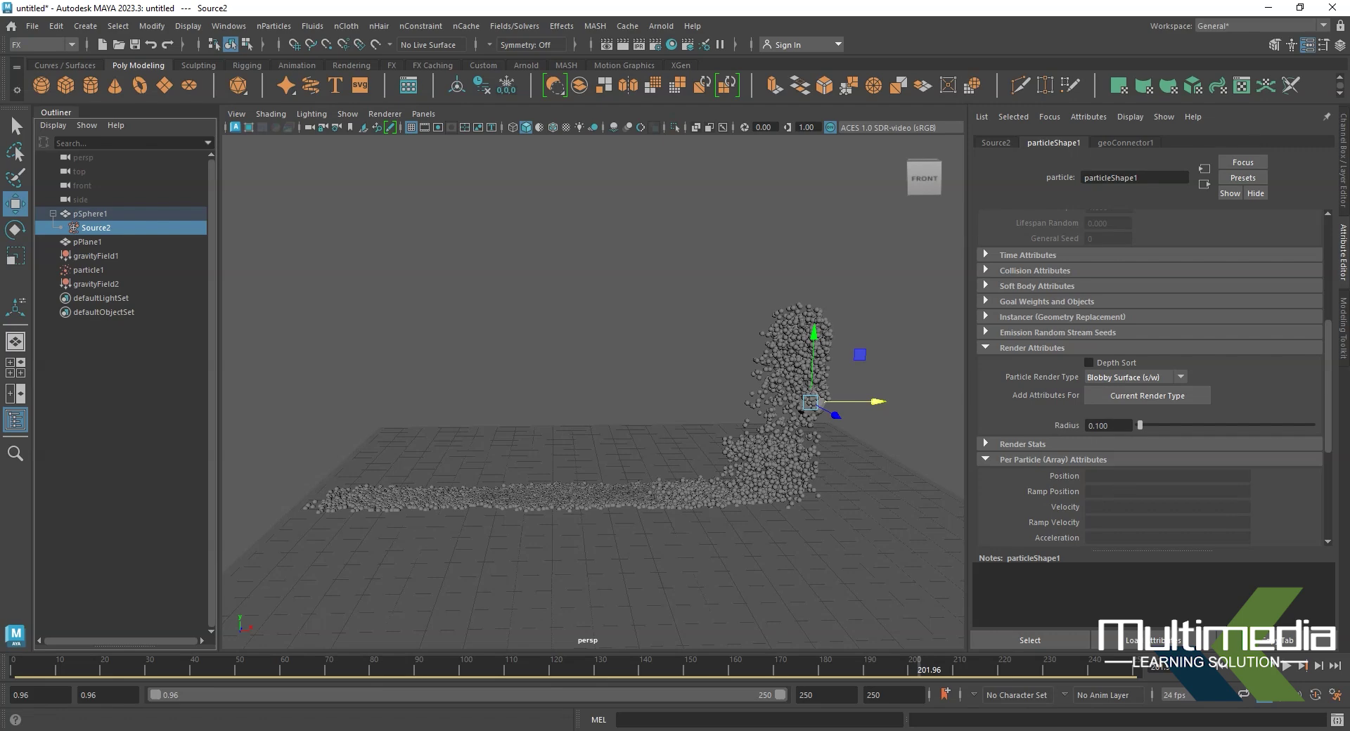
# Set the particle render type to Cloud (s/w), play the simulation, and add the attributes for that render type
pyautogui.click(1136, 377)
pyautogui.click(1106, 505)
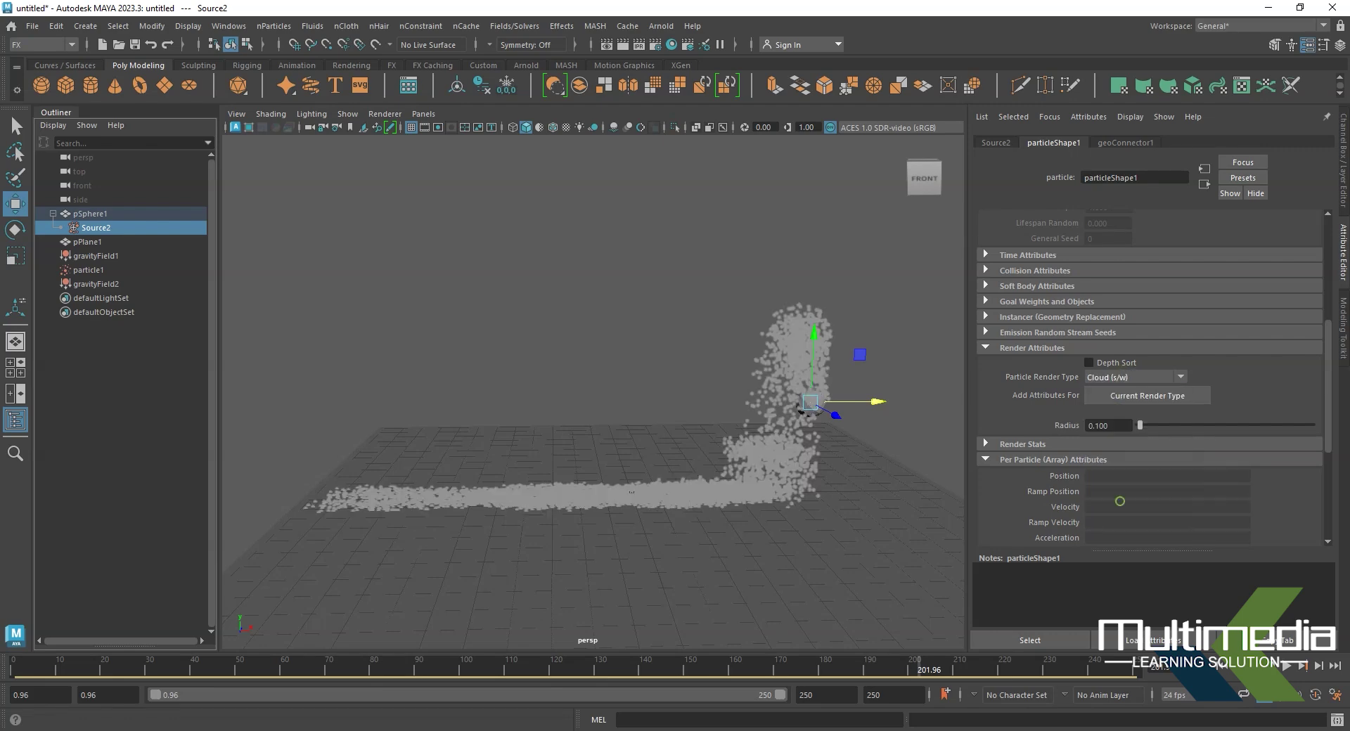
pyautogui.hotkey('alt', 'v')
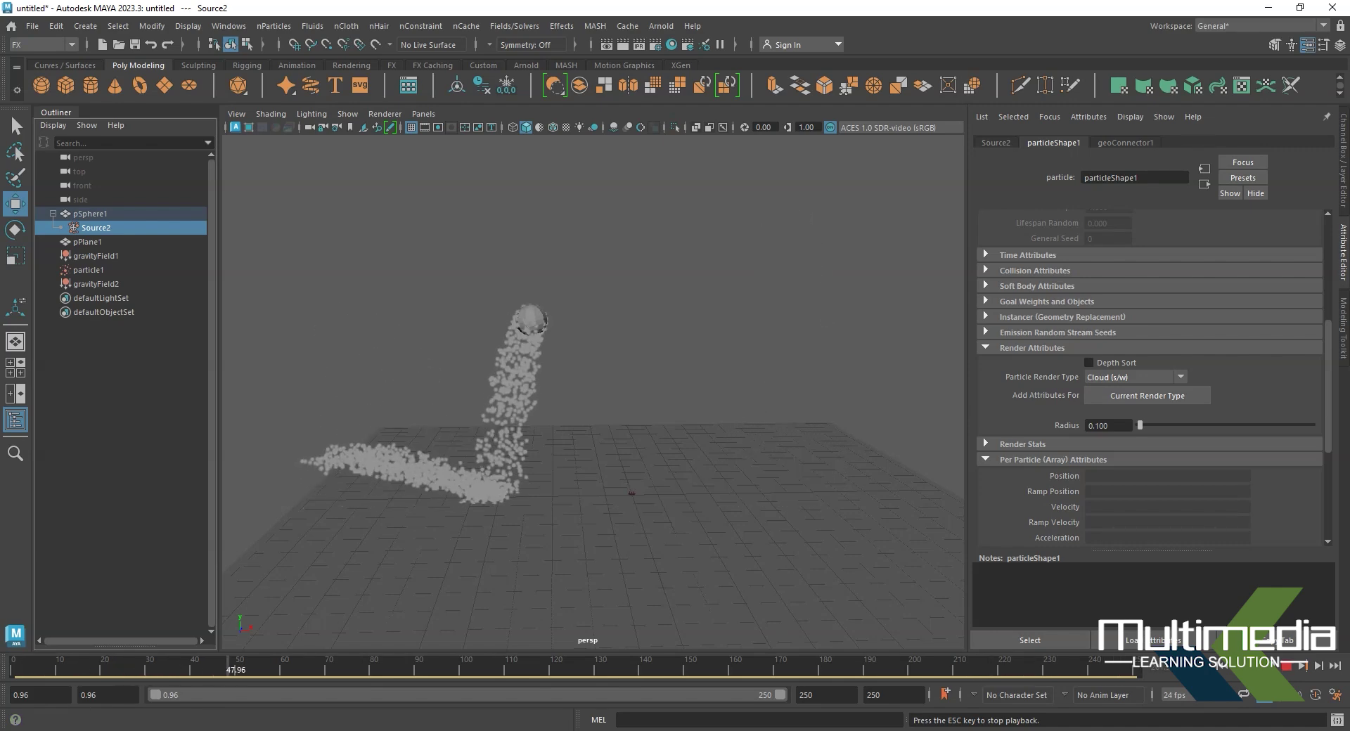
pyautogui.click(1147, 396)
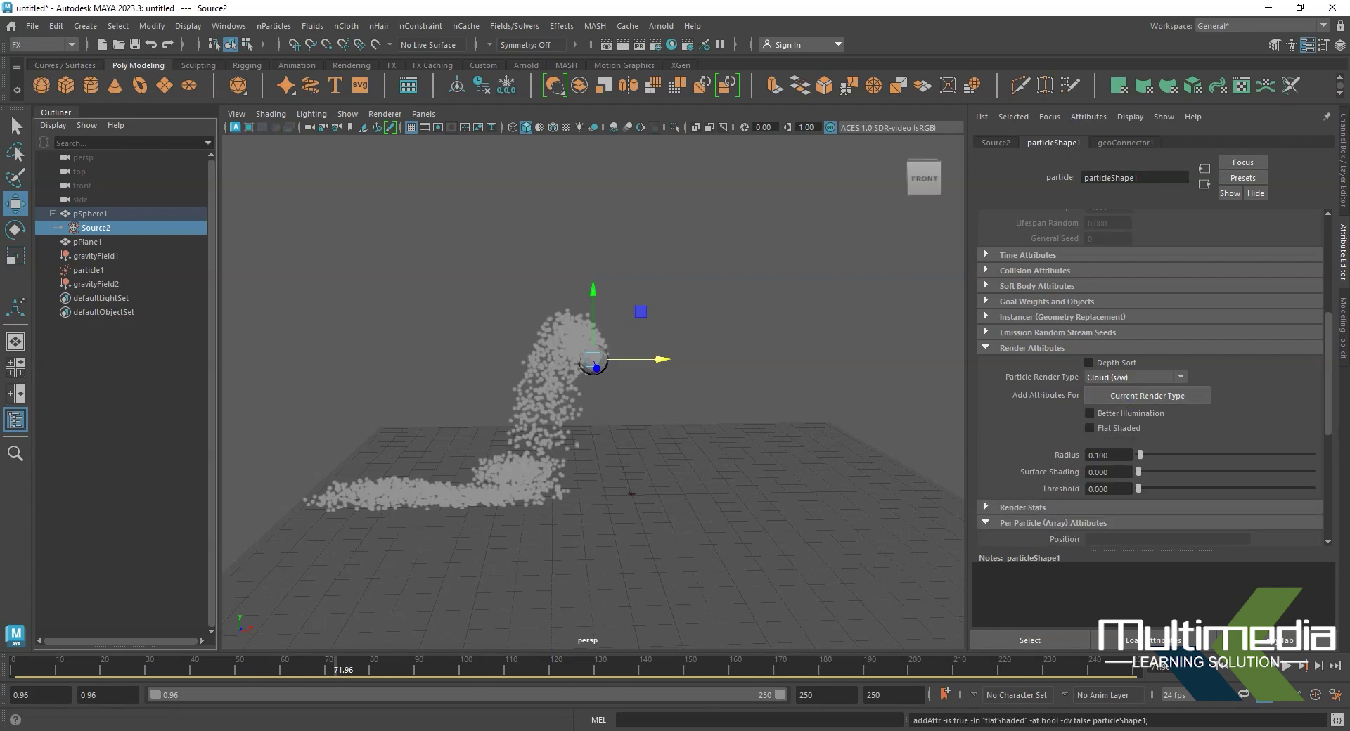
# Set the cloud particles' Radius to 0.285 and replay the simulation from the start
pyautogui.click(1095, 455)
pyautogui.keyDown('ctrl'); pyautogui.moveTo(1097, 455); pyautogui.dragTo(1237, 455); pyautogui.keyUp('ctrl')
pyautogui.moveTo(1144, 455); pyautogui.dragTo(1141, 455)
pyautogui.write('0.285')
pyautogui.press('Return')
pyautogui.click(1226, 666)
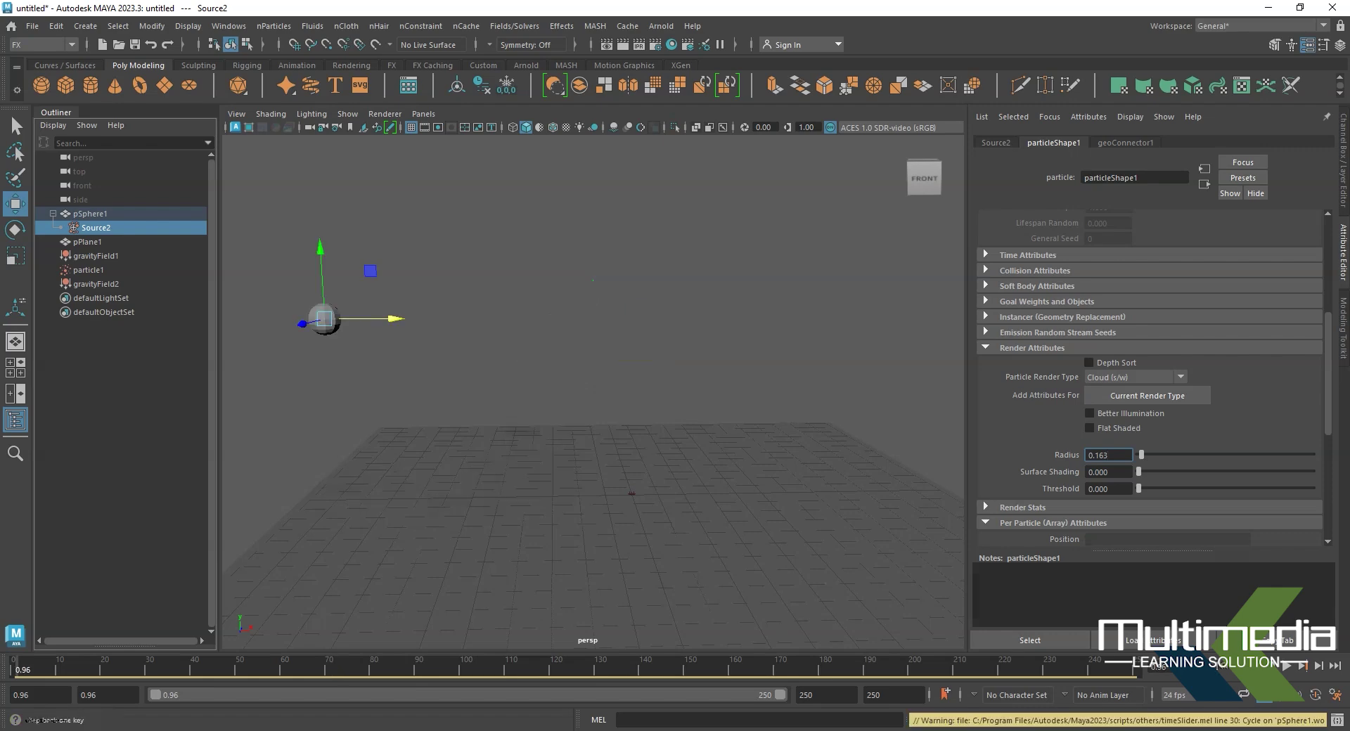
pyautogui.click(1287, 665)
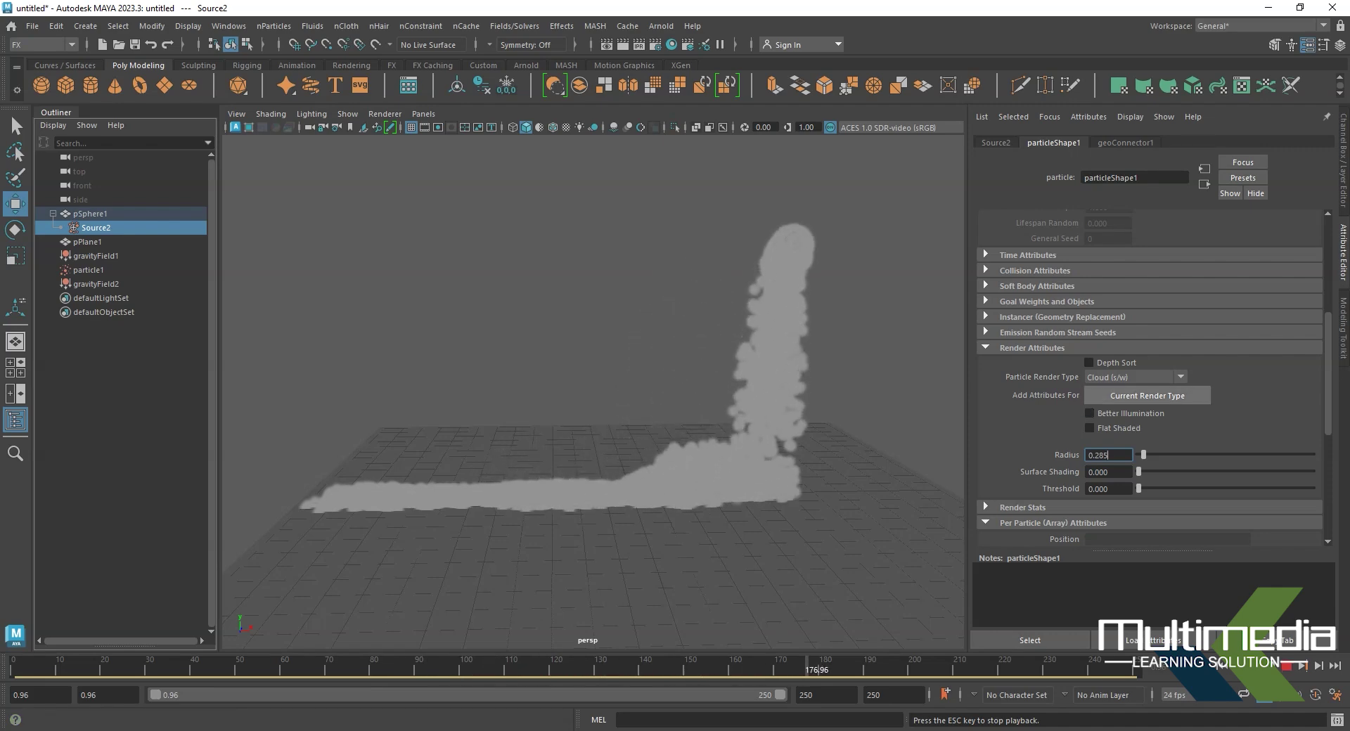
# Preview the particles as MultiPoint and MultiStreak during playback, and set their render type to Spheres
pyautogui.click(1130, 377)
pyautogui.click(1133, 392)
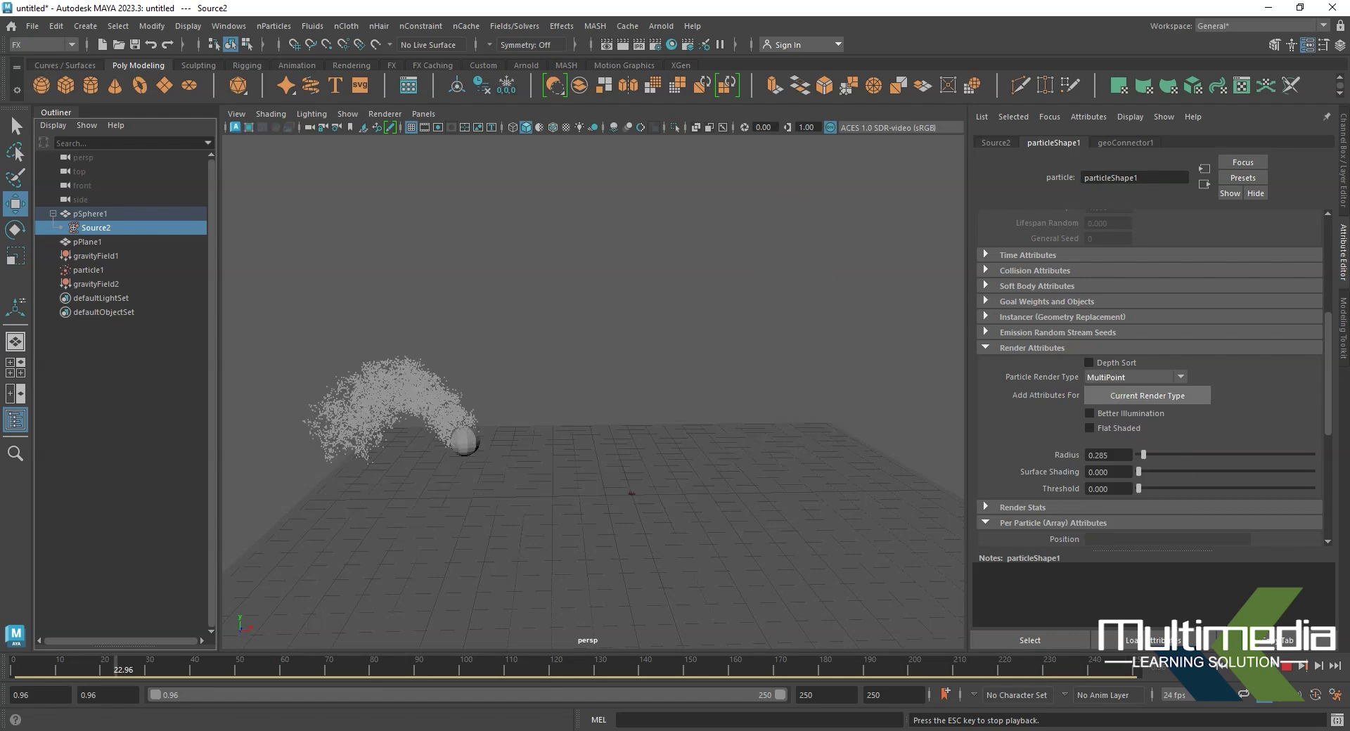
pyautogui.click(1099, 378)
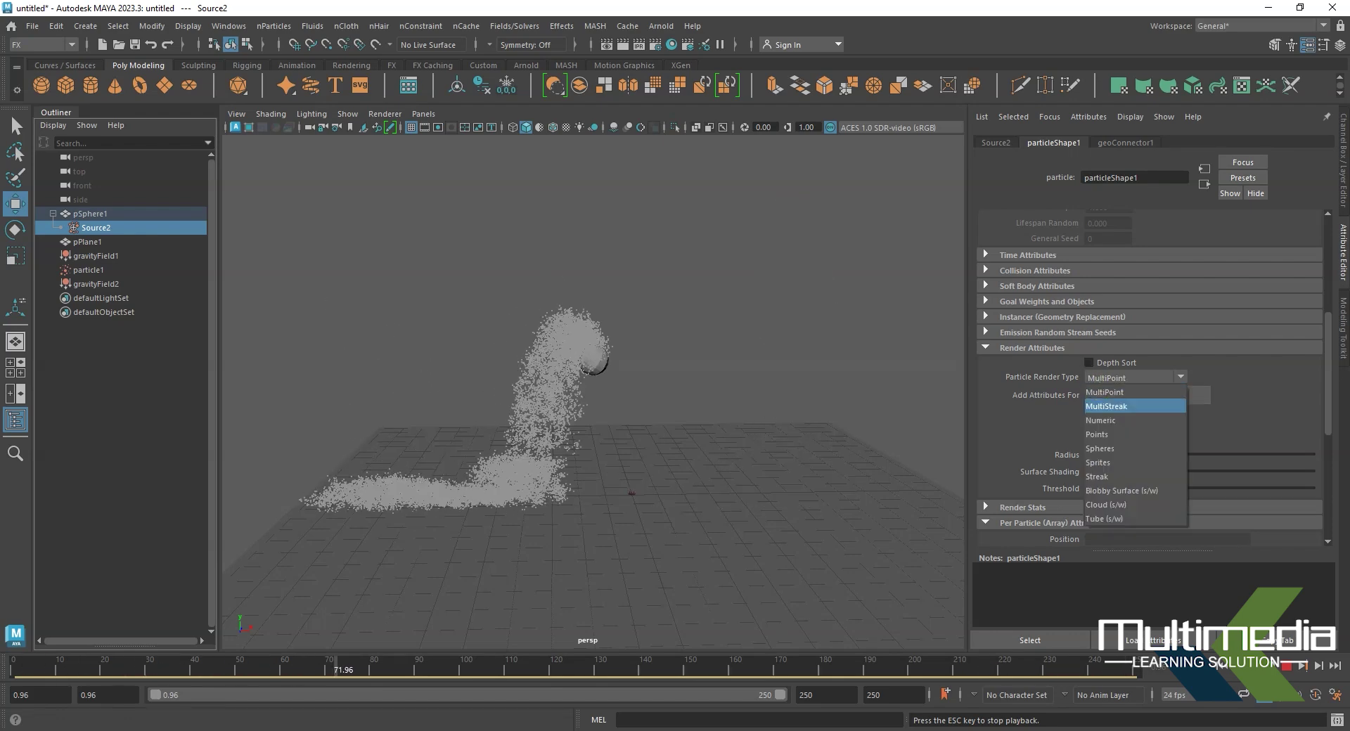
pyautogui.click(1106, 406)
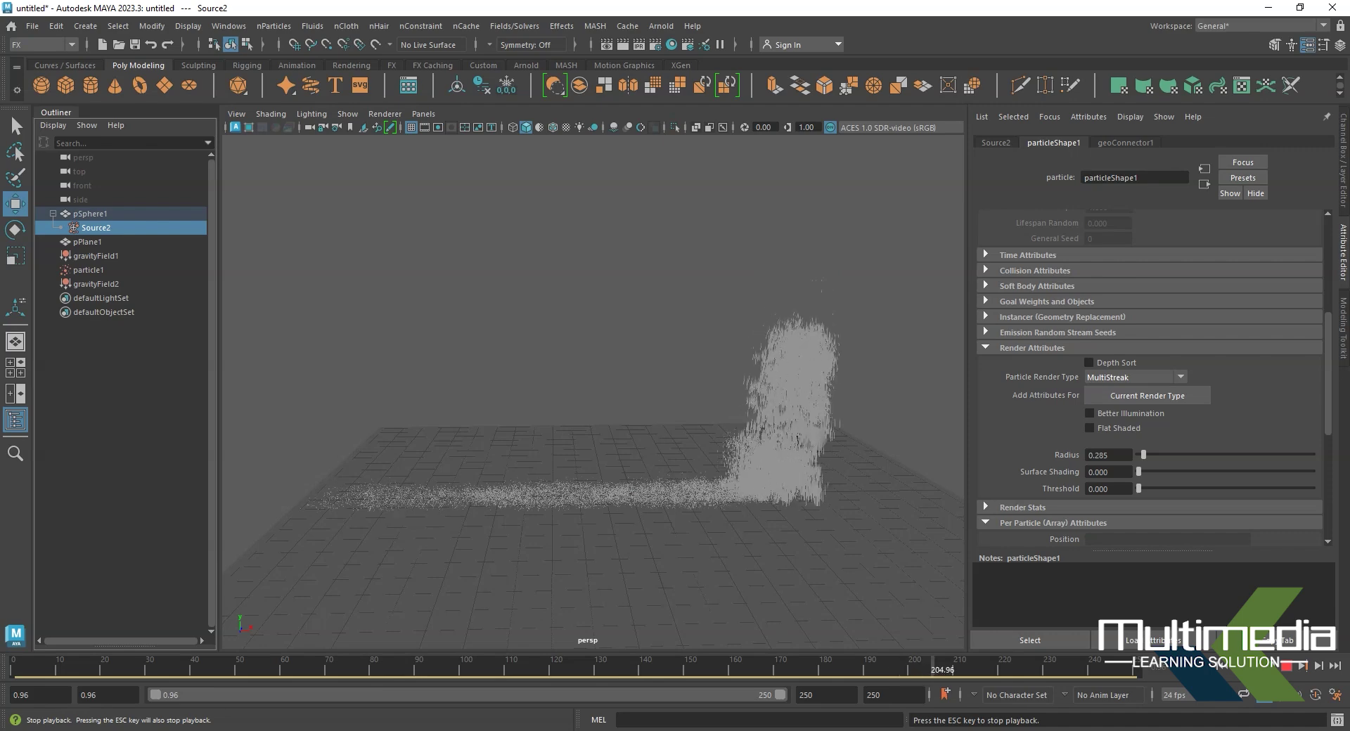
pyautogui.click(1287, 665)
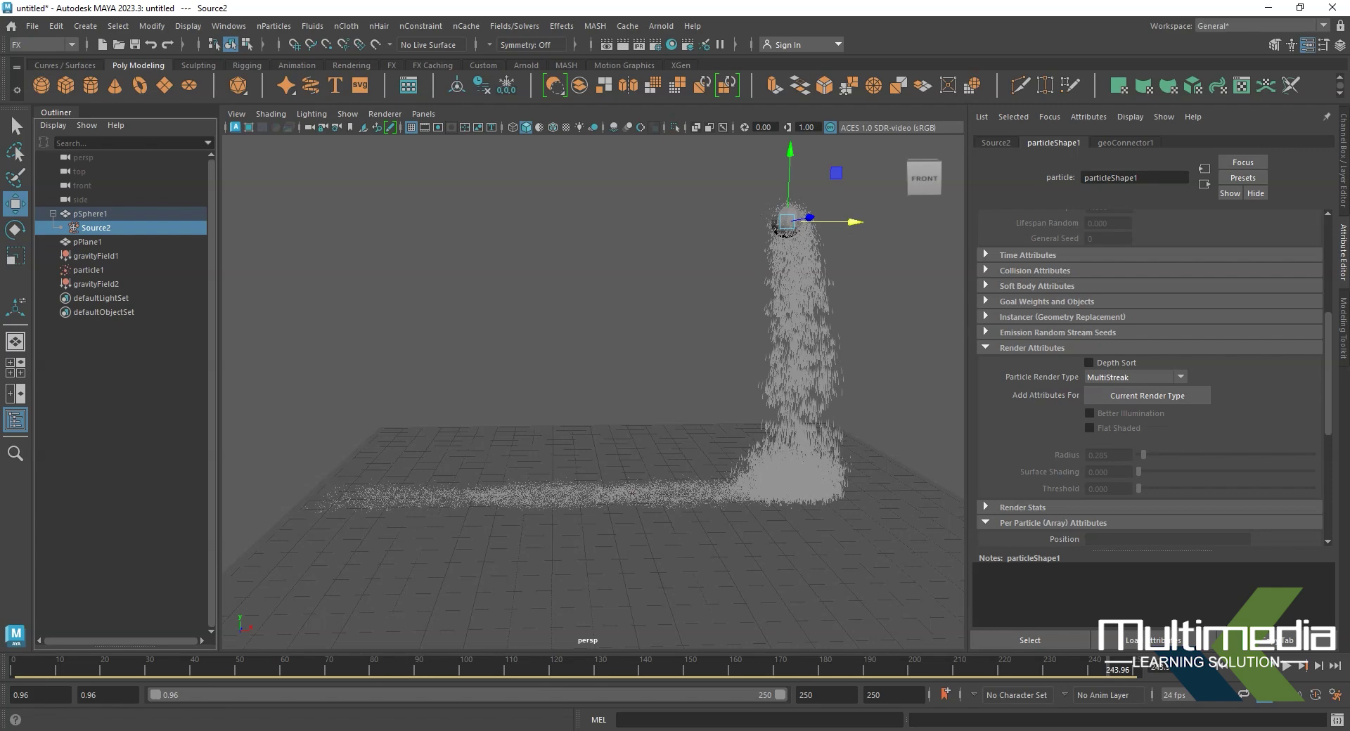
pyautogui.click(1134, 377)
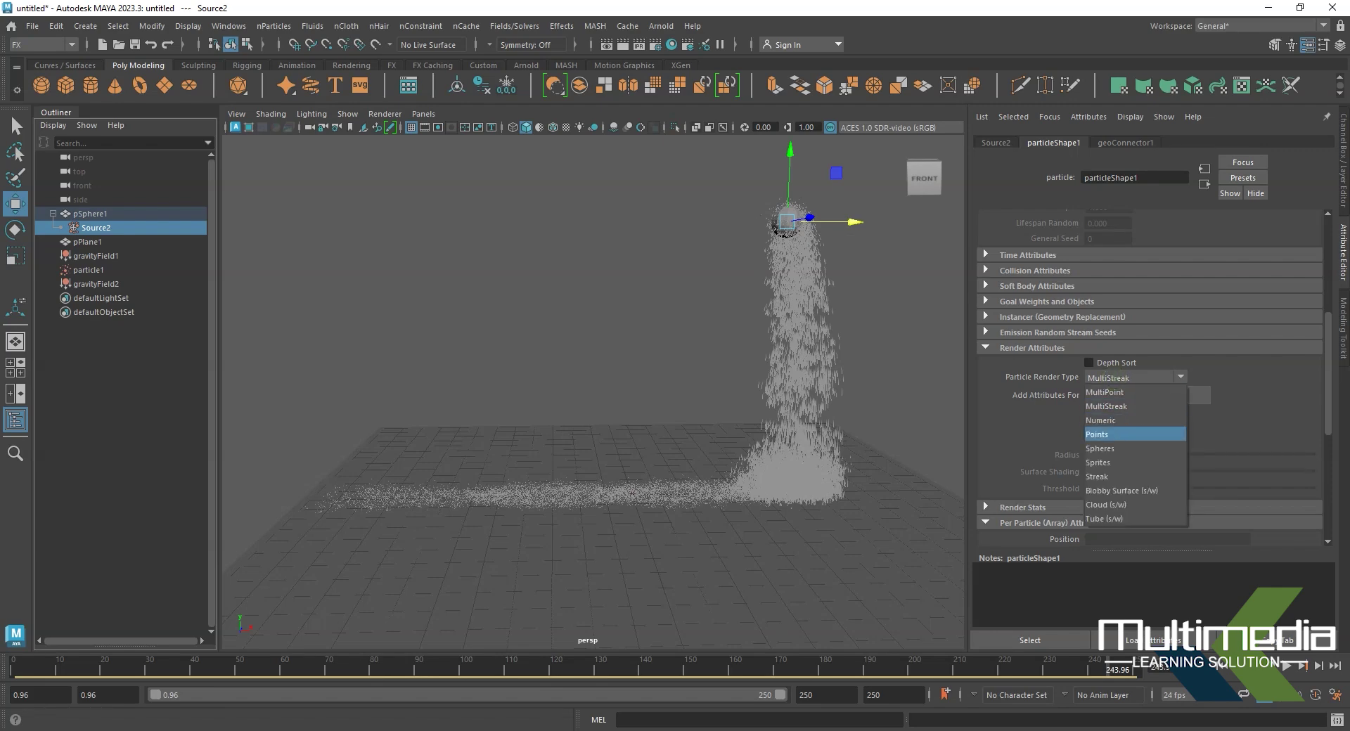
pyautogui.click(1104, 449)
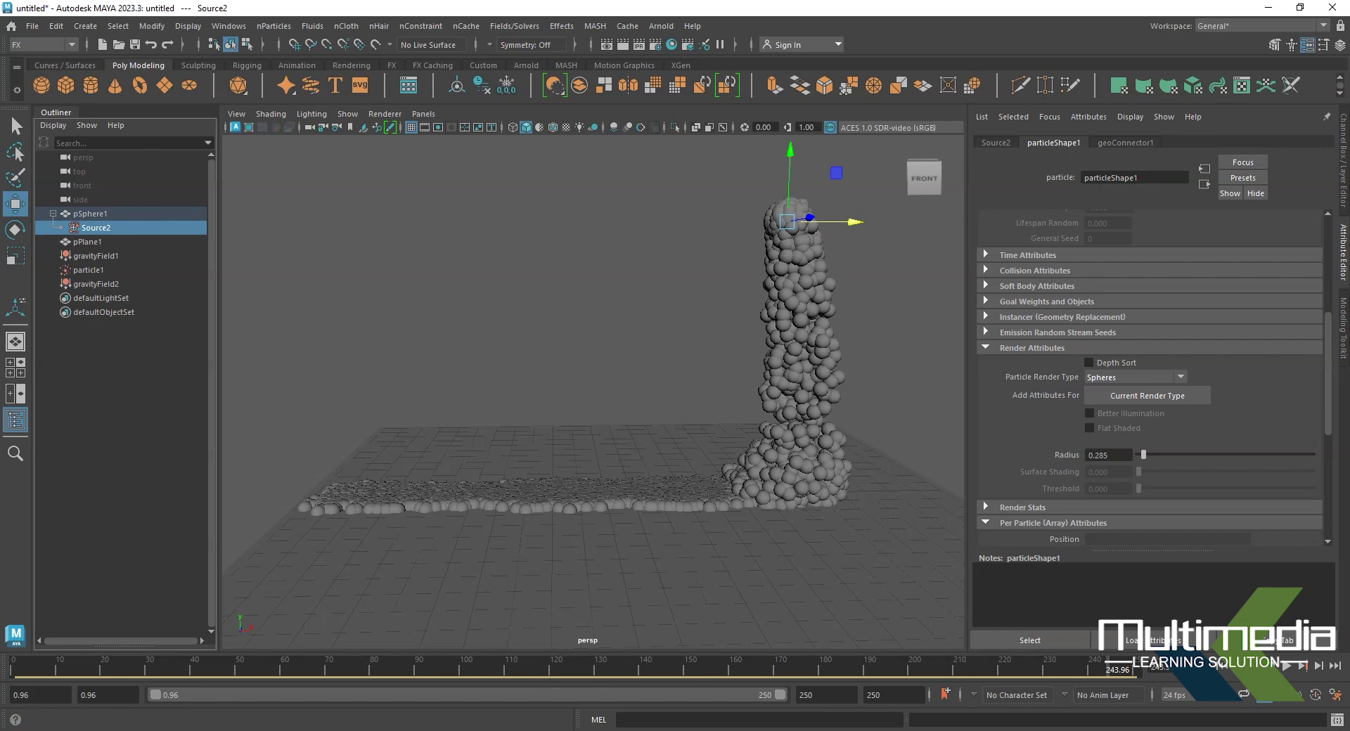
# Add the radiusPP per-particle attribute to particleShape1 and close the Add Attribute dialog
pyautogui.scroll(-5, 1150, 372)
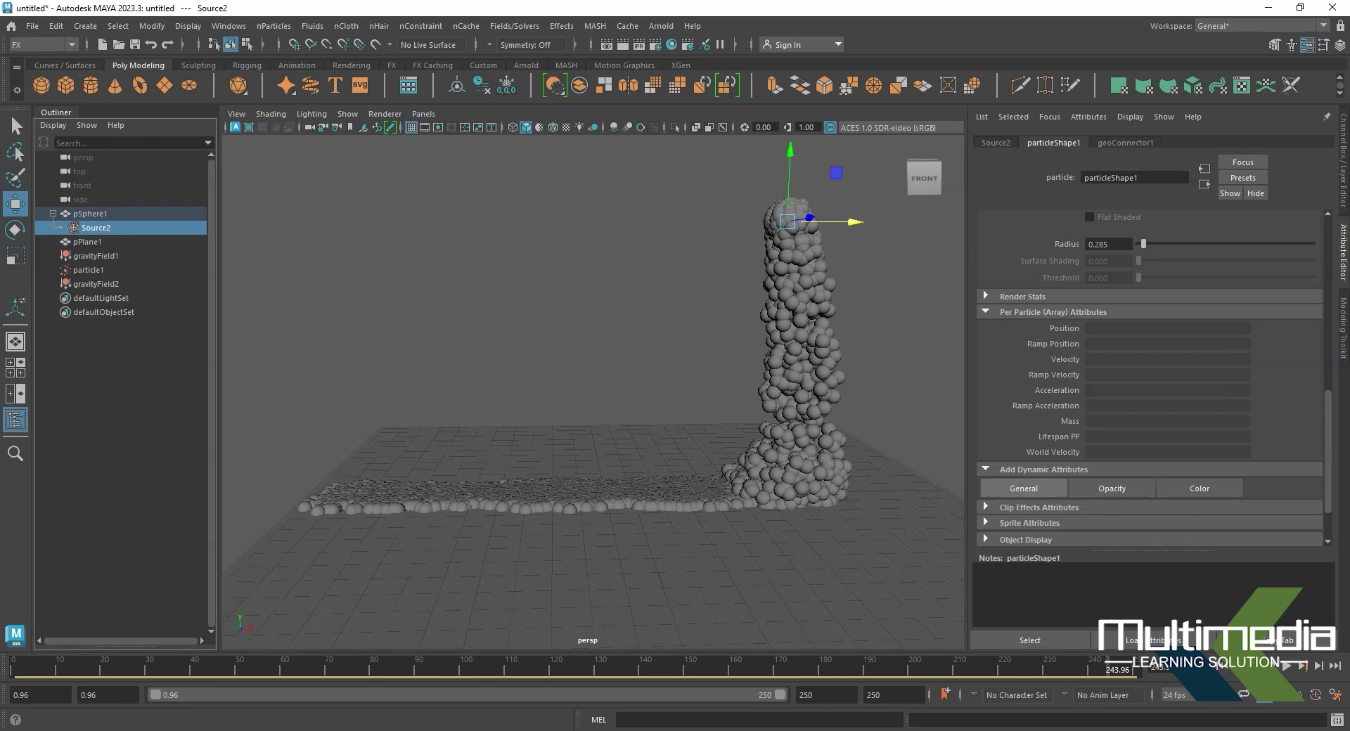
pyautogui.click(1024, 488)
pyautogui.moveTo(507, 254); pyautogui.dragTo(604, 218)
pyautogui.click(604, 252)
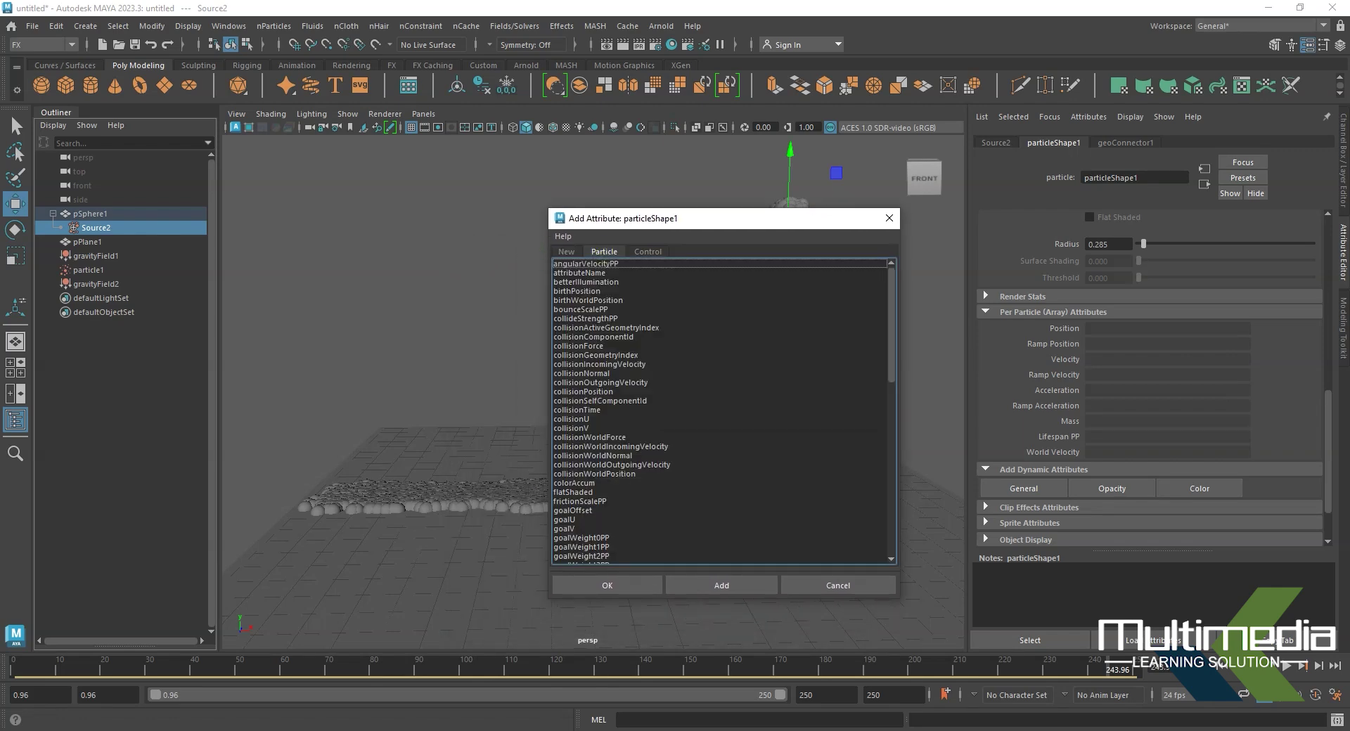
pyautogui.scroll(-5, 721, 412)
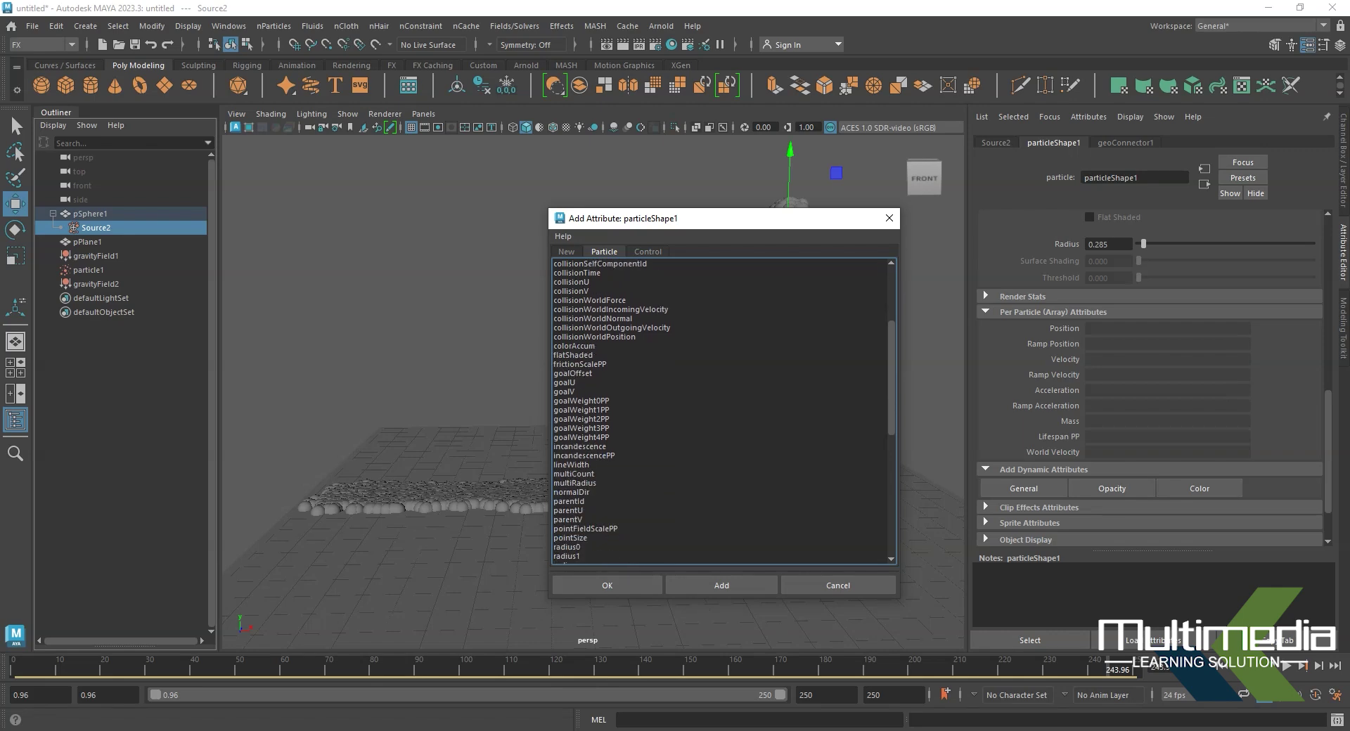
pyautogui.scroll(-1, 721, 412)
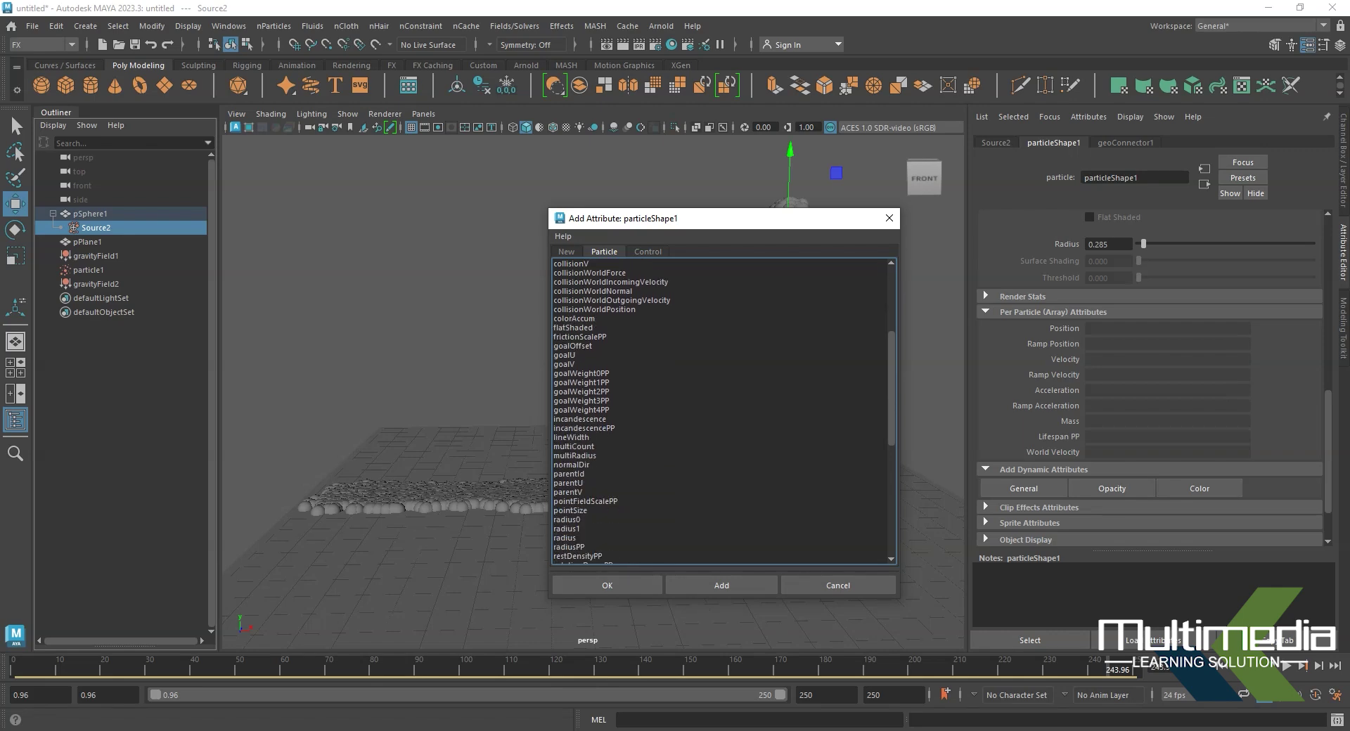
pyautogui.scroll(-1, 721, 411)
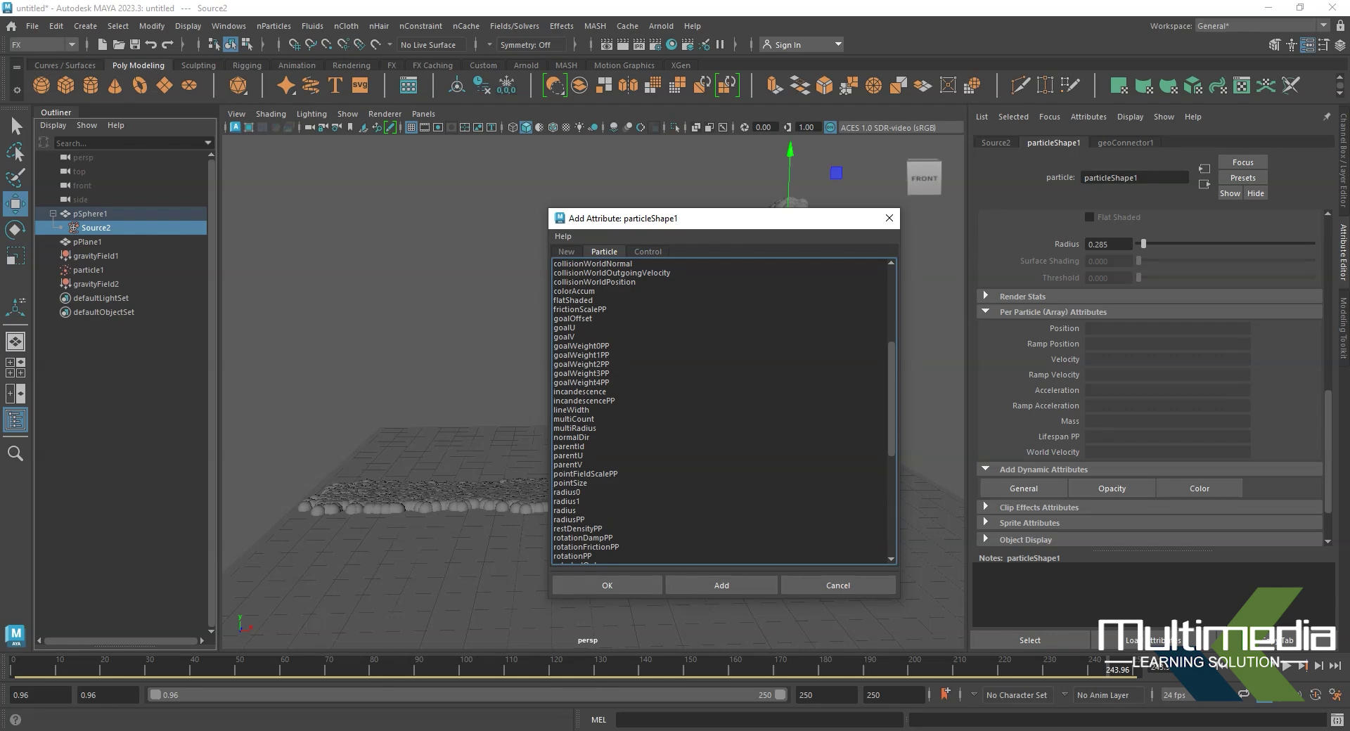
pyautogui.click(572, 520)
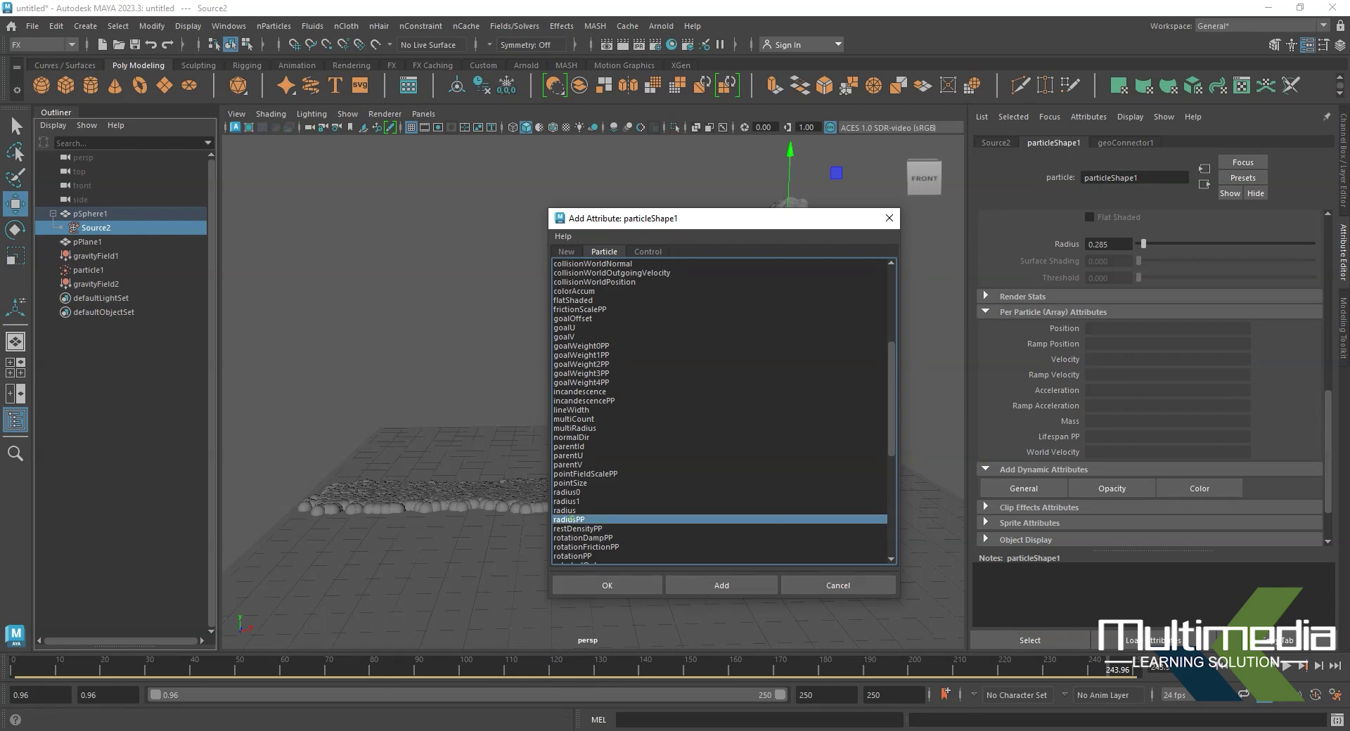
pyautogui.click(722, 585)
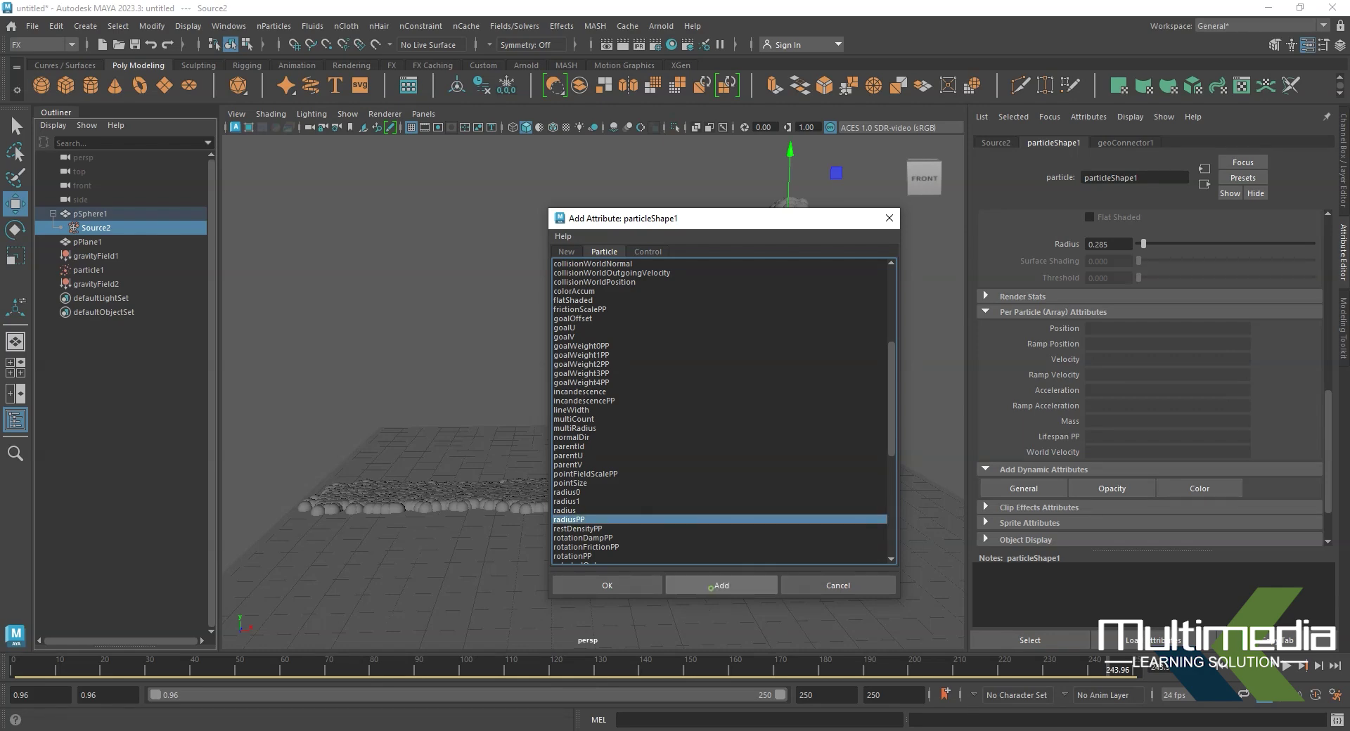
pyautogui.click(889, 218)
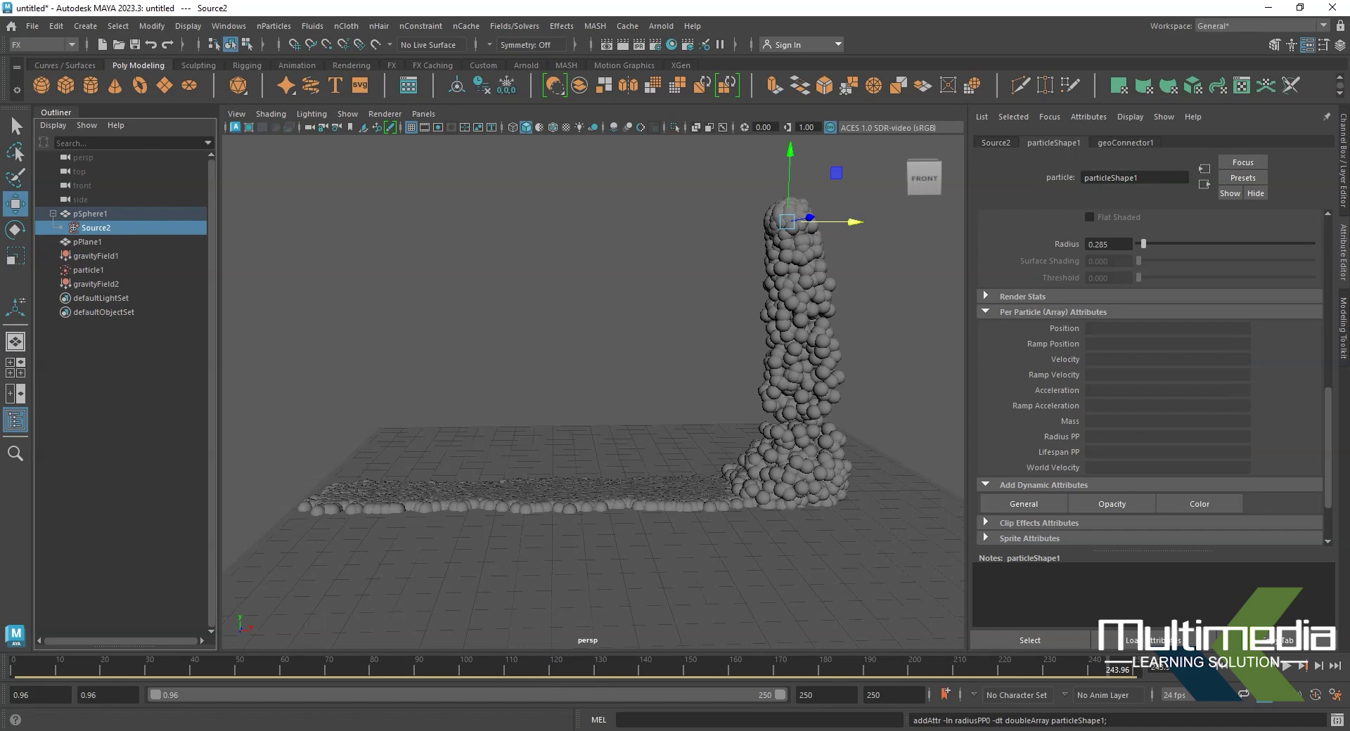
# Create a ramp on the Radius PP attribute and open that ramp for editing
pyautogui.rightClick(1095, 436)
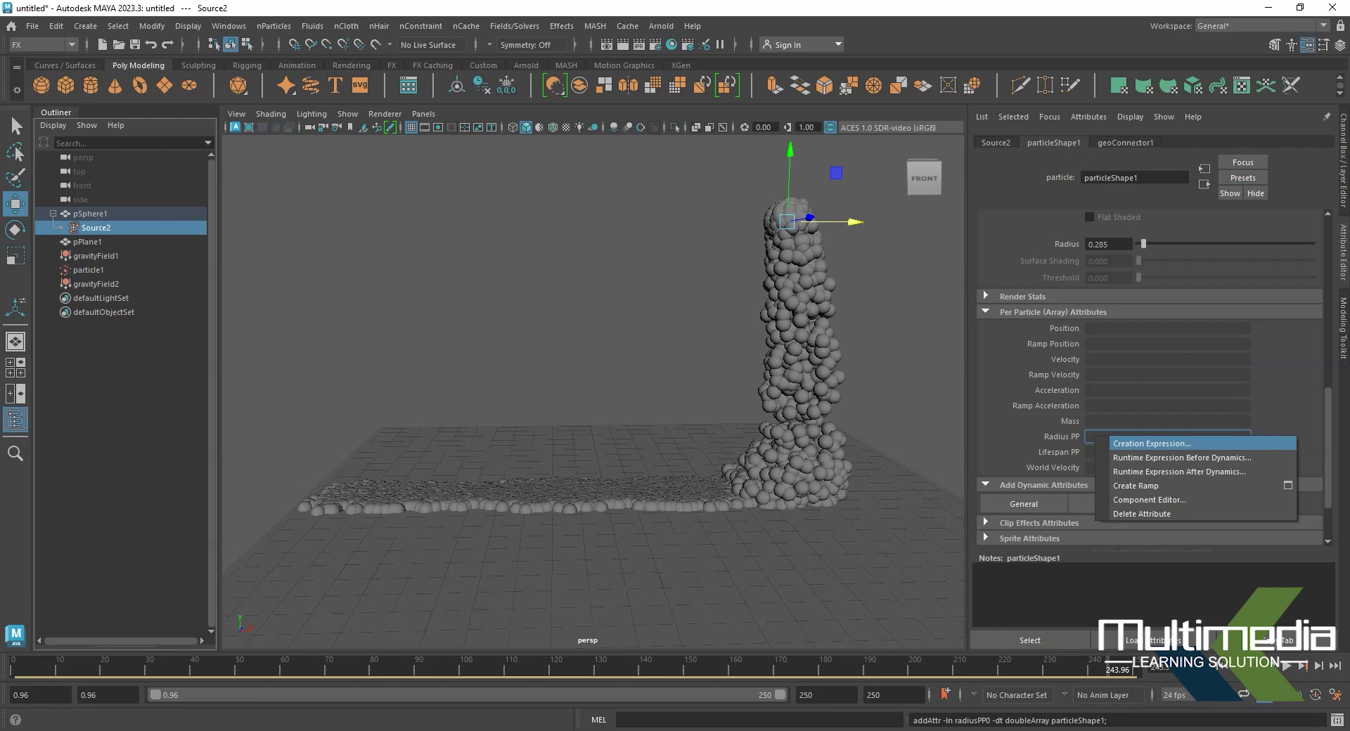
pyautogui.click(1139, 486)
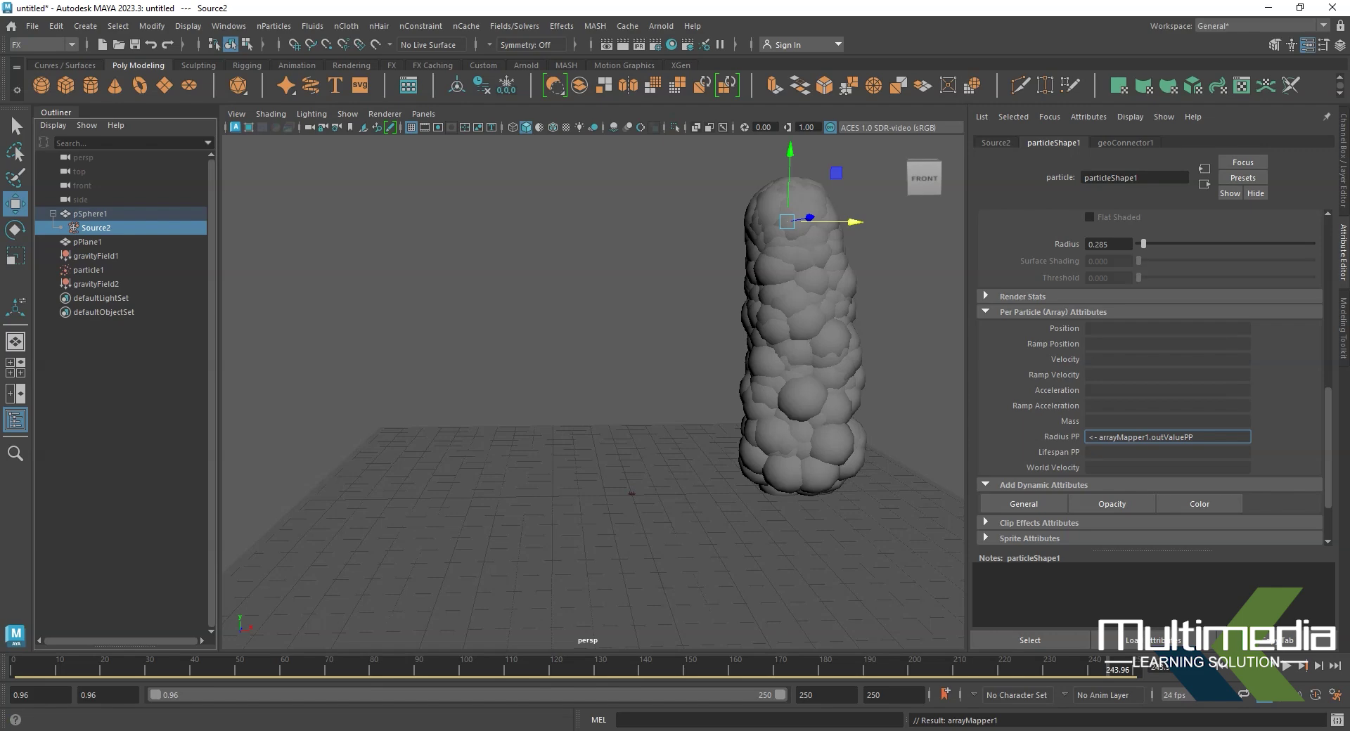
pyautogui.rightClick(1166, 438)
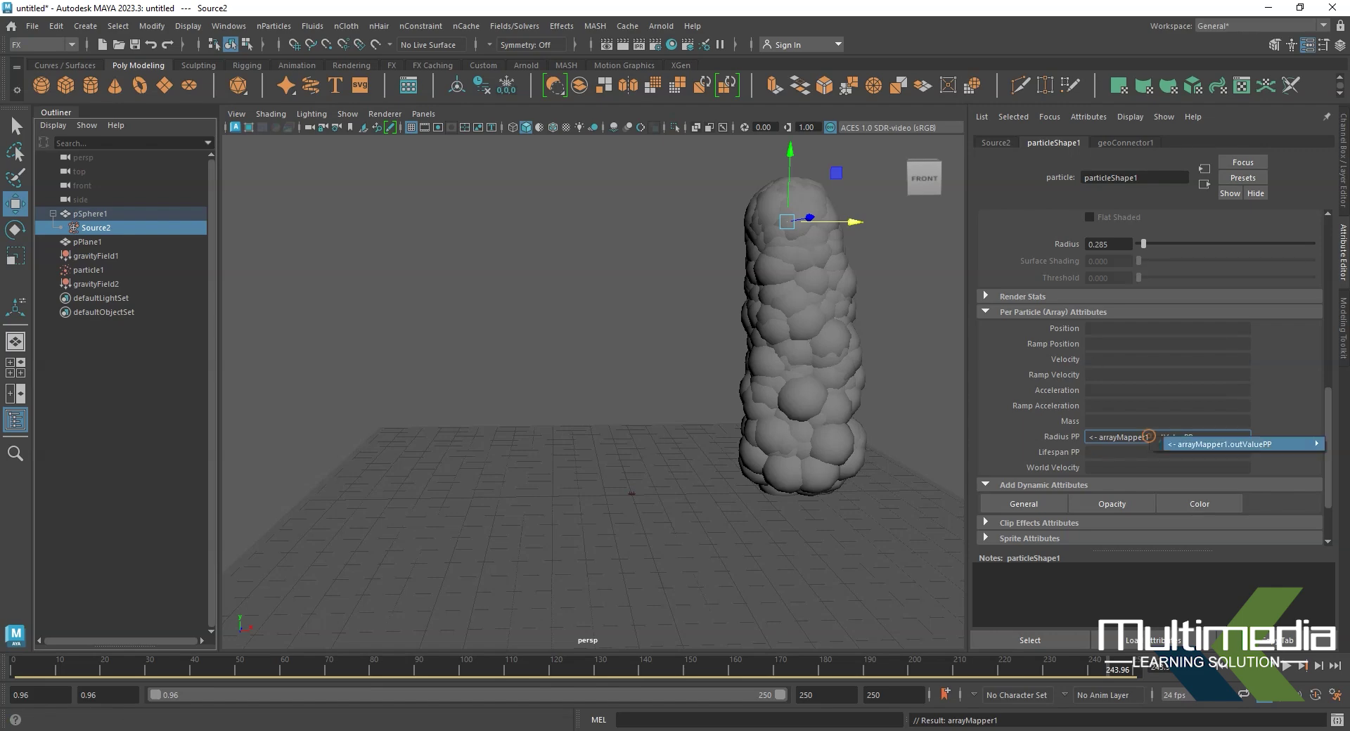
pyautogui.moveTo(1238, 444)
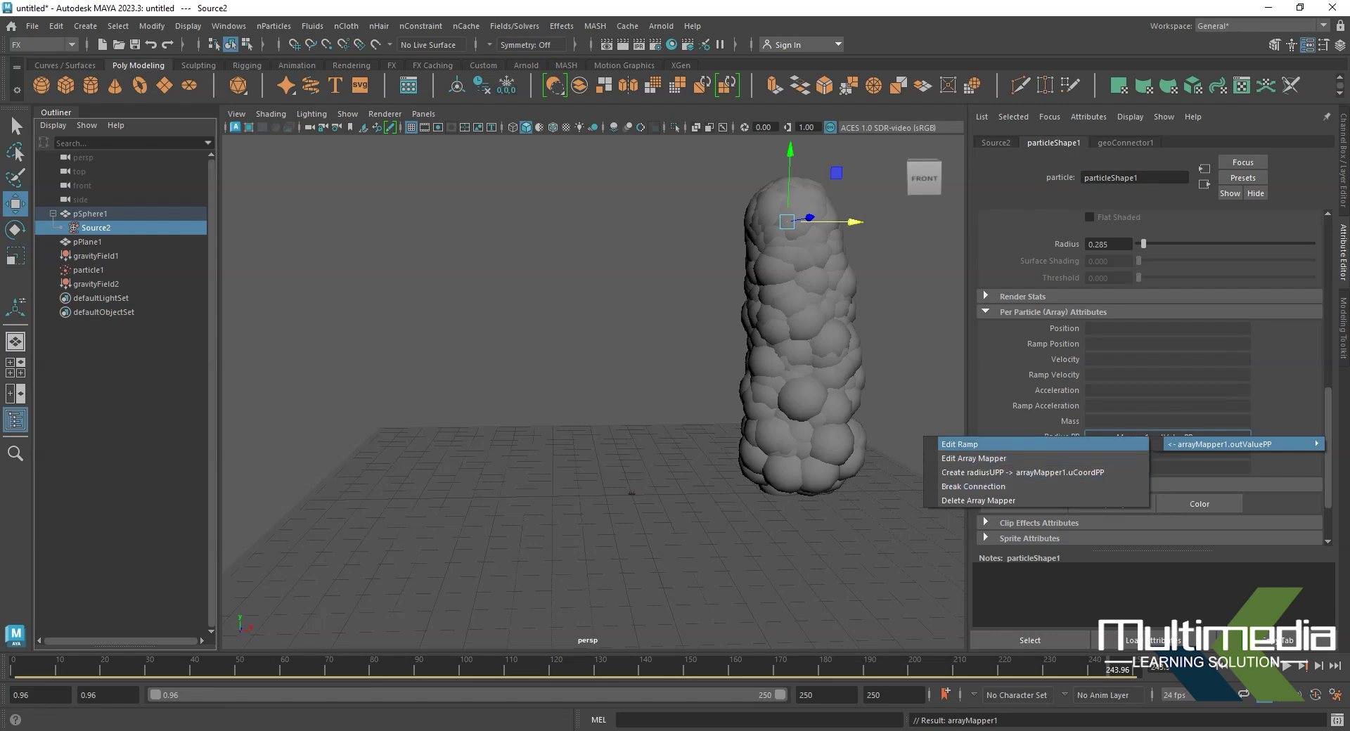
pyautogui.click(964, 445)
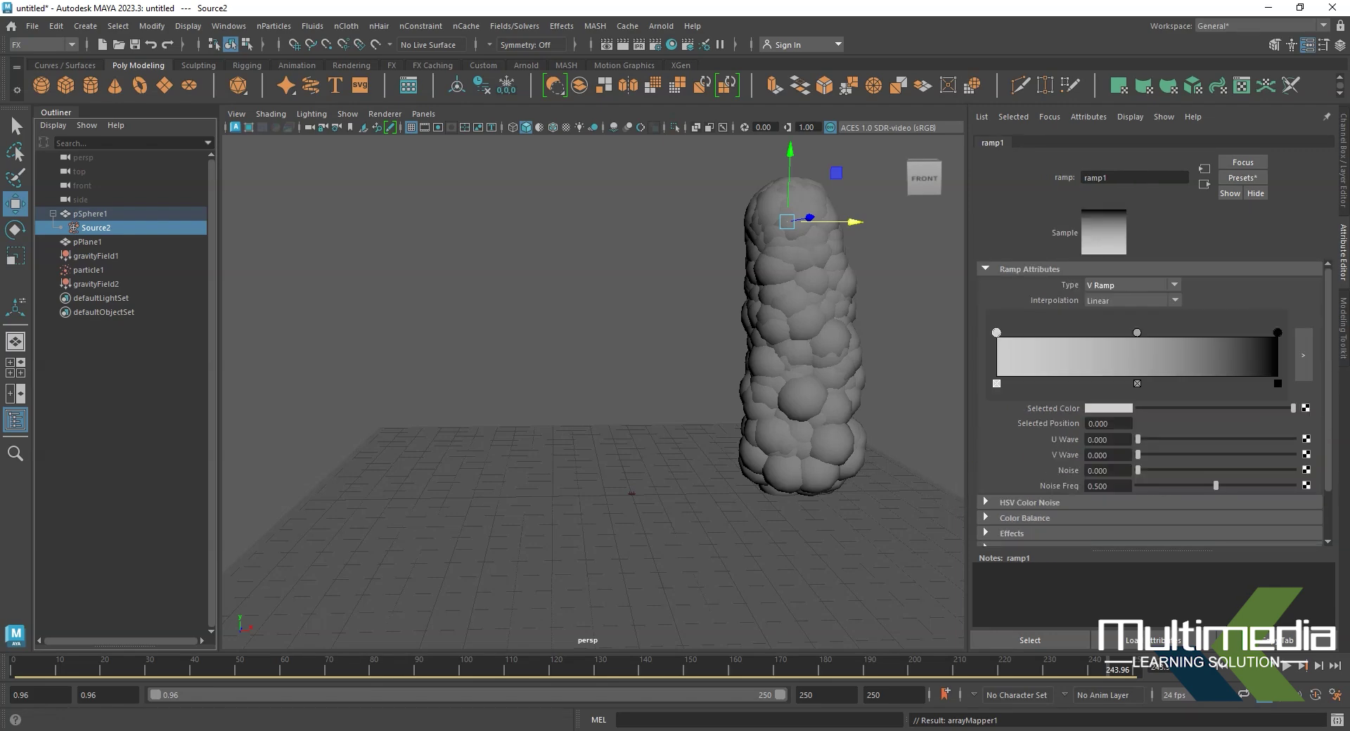
# Darken the ramp's first colour entry to dark gray to shrink the spheres, and delete the middle colour entry
pyautogui.moveTo(1137, 333); pyautogui.dragTo(1000, 332)
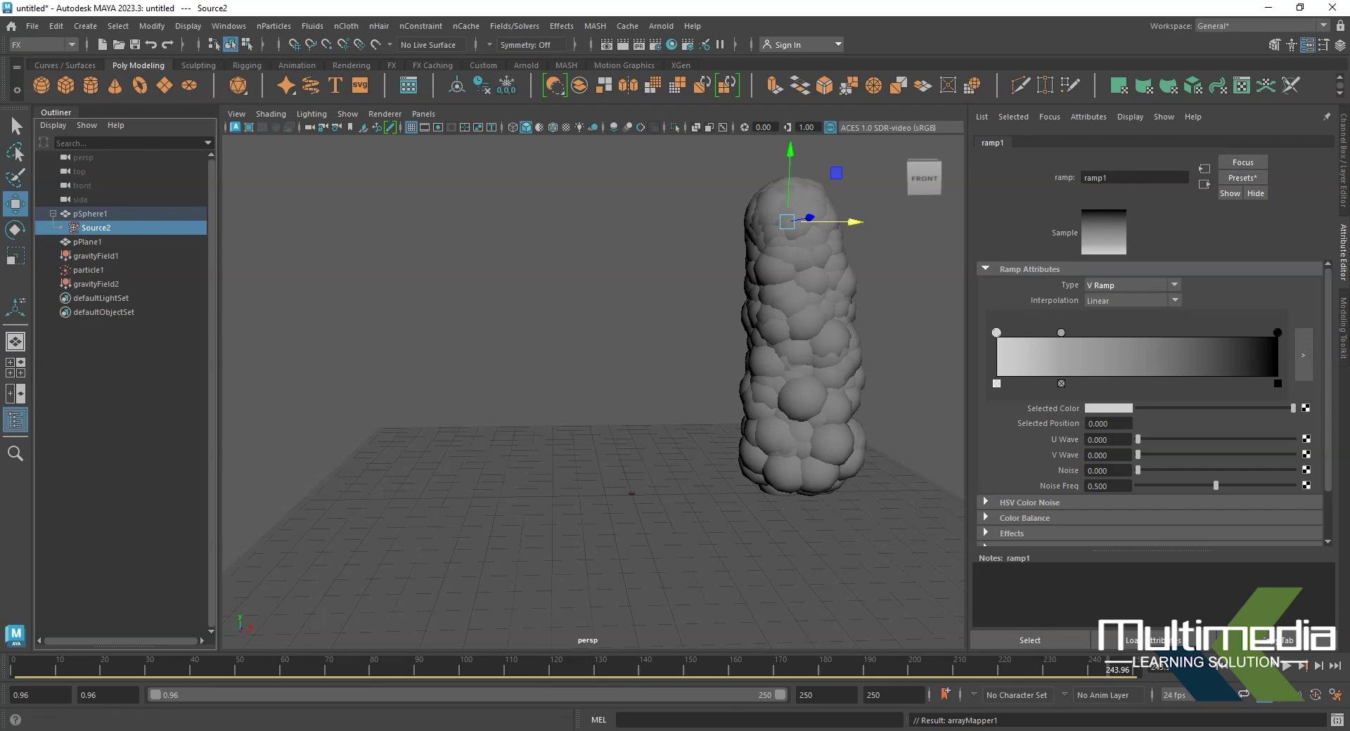
pyautogui.moveTo(1294, 408); pyautogui.dragTo(1163, 408)
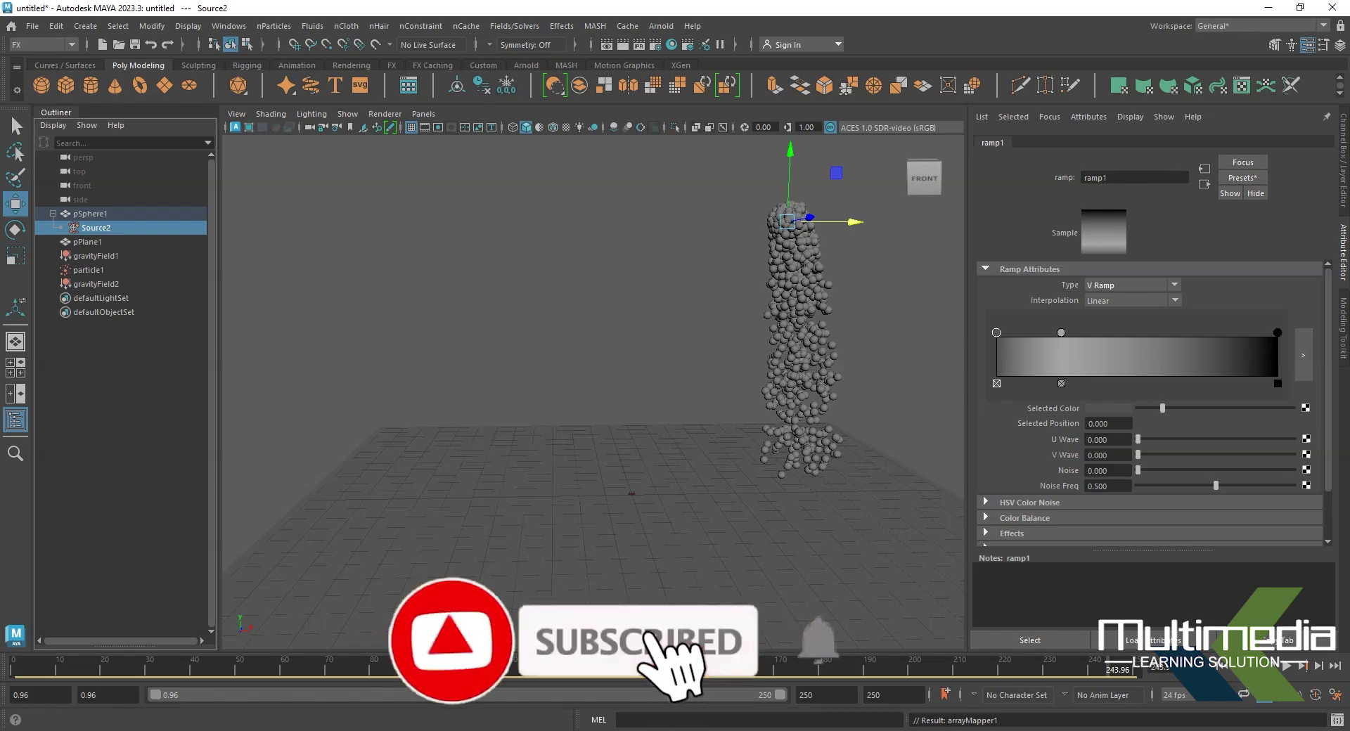
pyautogui.click(1062, 384)
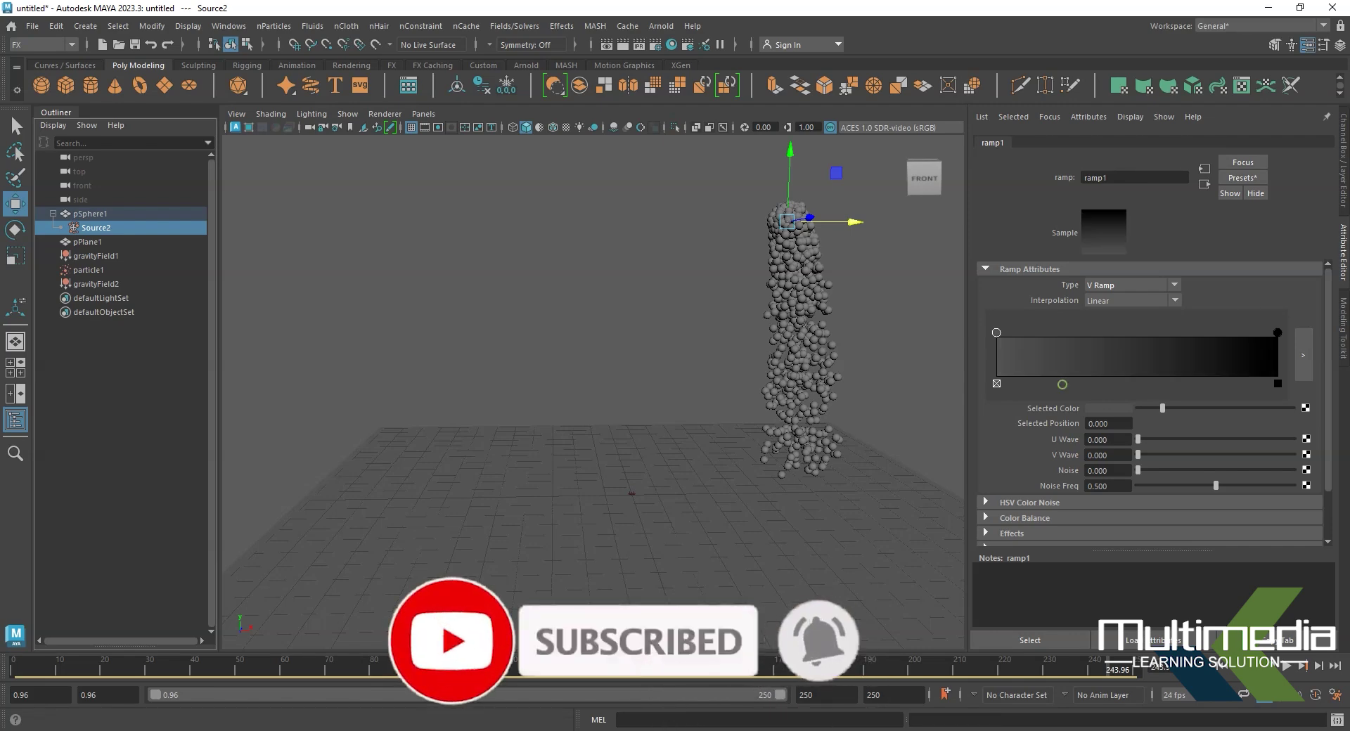
# Move the ramp's black end entry to about position 0.757 and play the simulation to check how particles shrink with age
pyautogui.moveTo(1278, 333); pyautogui.dragTo(1131, 333)
pyautogui.moveTo(1138, 408); pyautogui.dragTo(1141, 408)
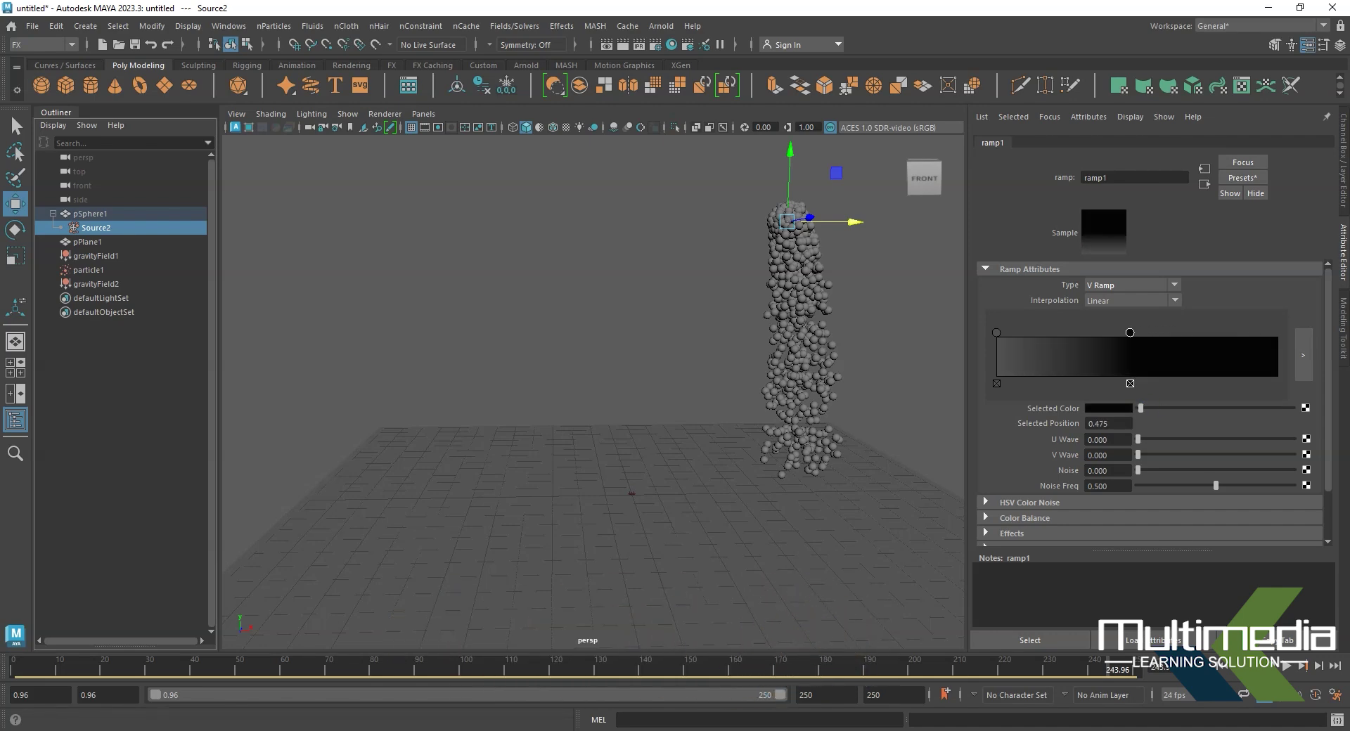
pyautogui.moveTo(1130, 332); pyautogui.dragTo(1138, 332)
pyautogui.hotkey('alt', 'v')
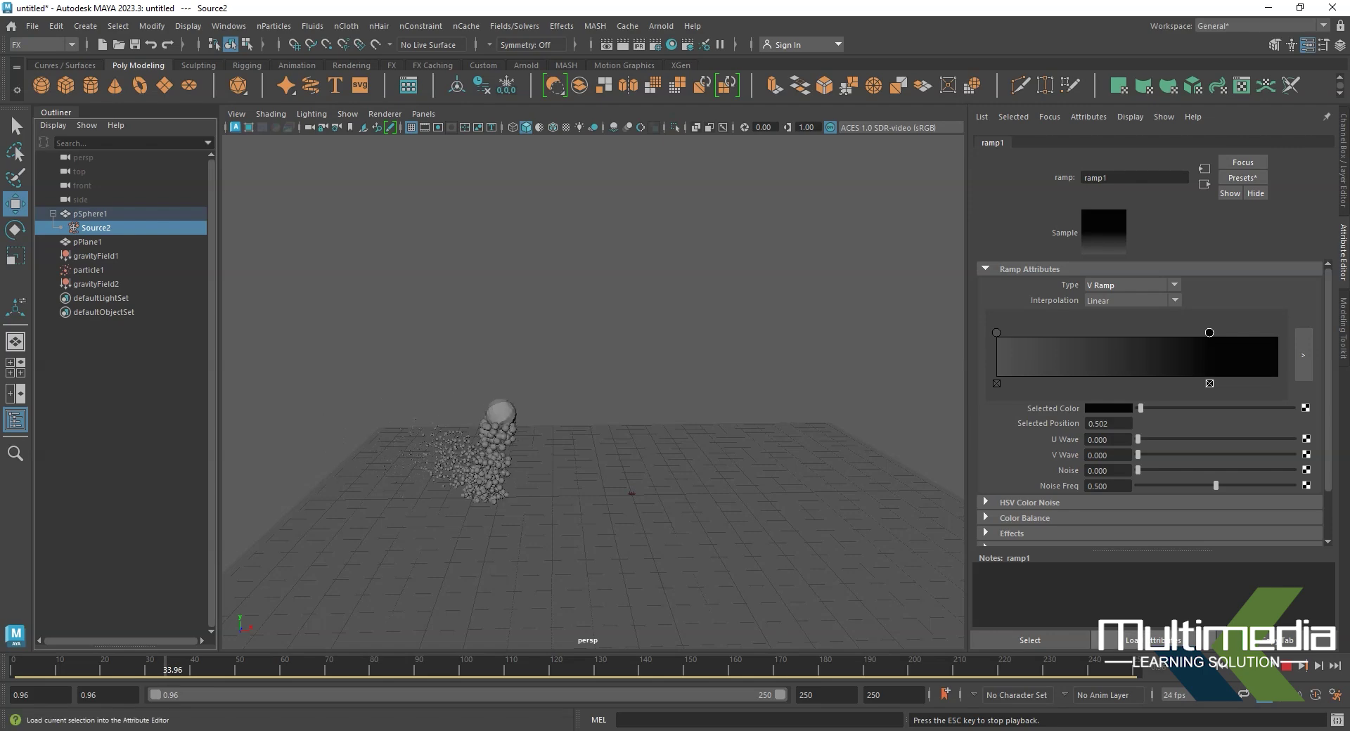
pyautogui.press('Escape')
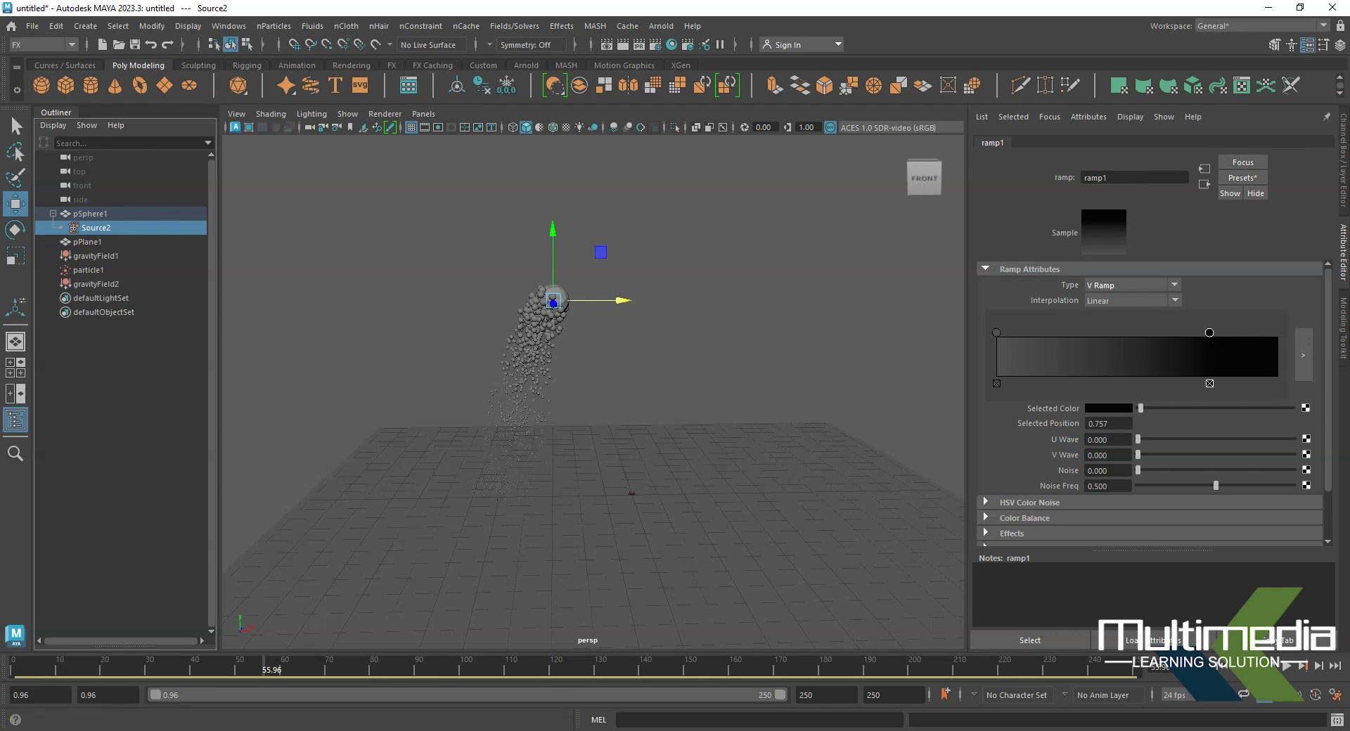
# Try the MultiPoint render type on the Source2 emitter's particles and return to Spheres
pyautogui.click(88, 228)
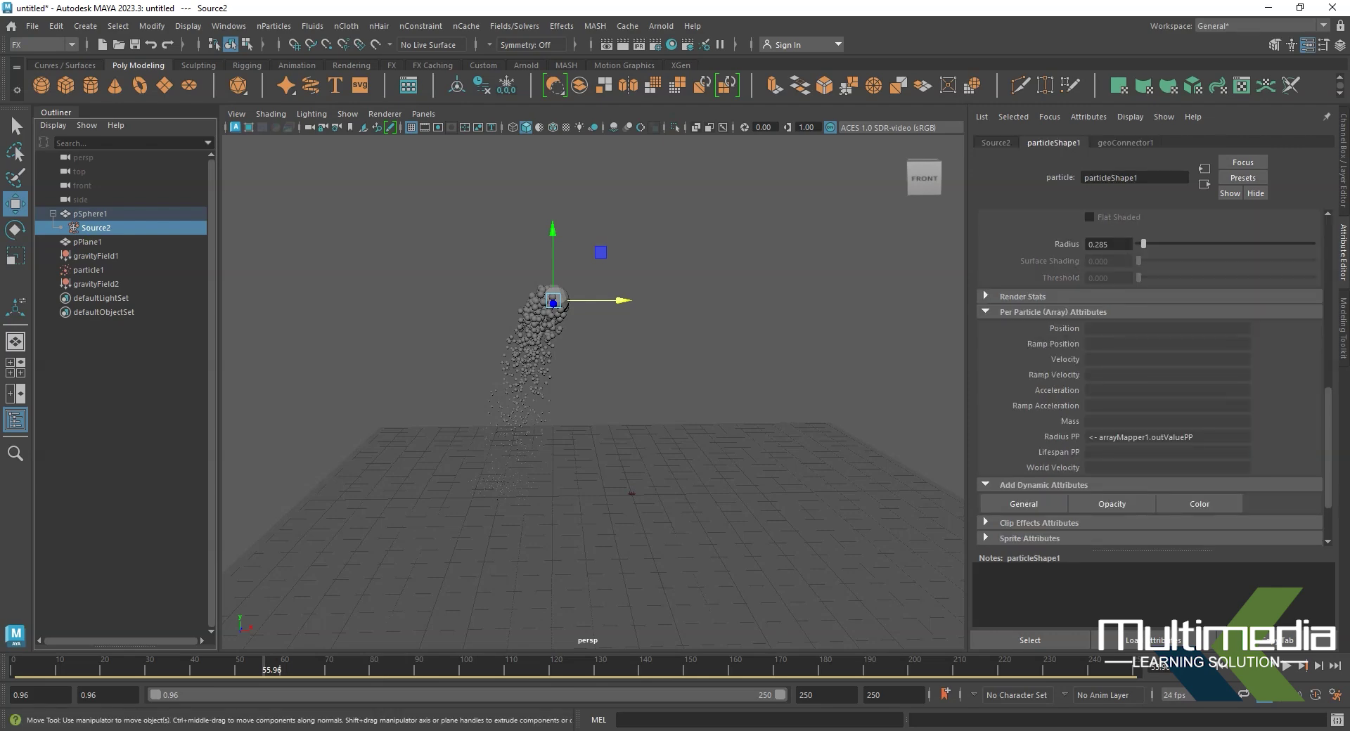
pyautogui.scroll(5, 1150, 372)
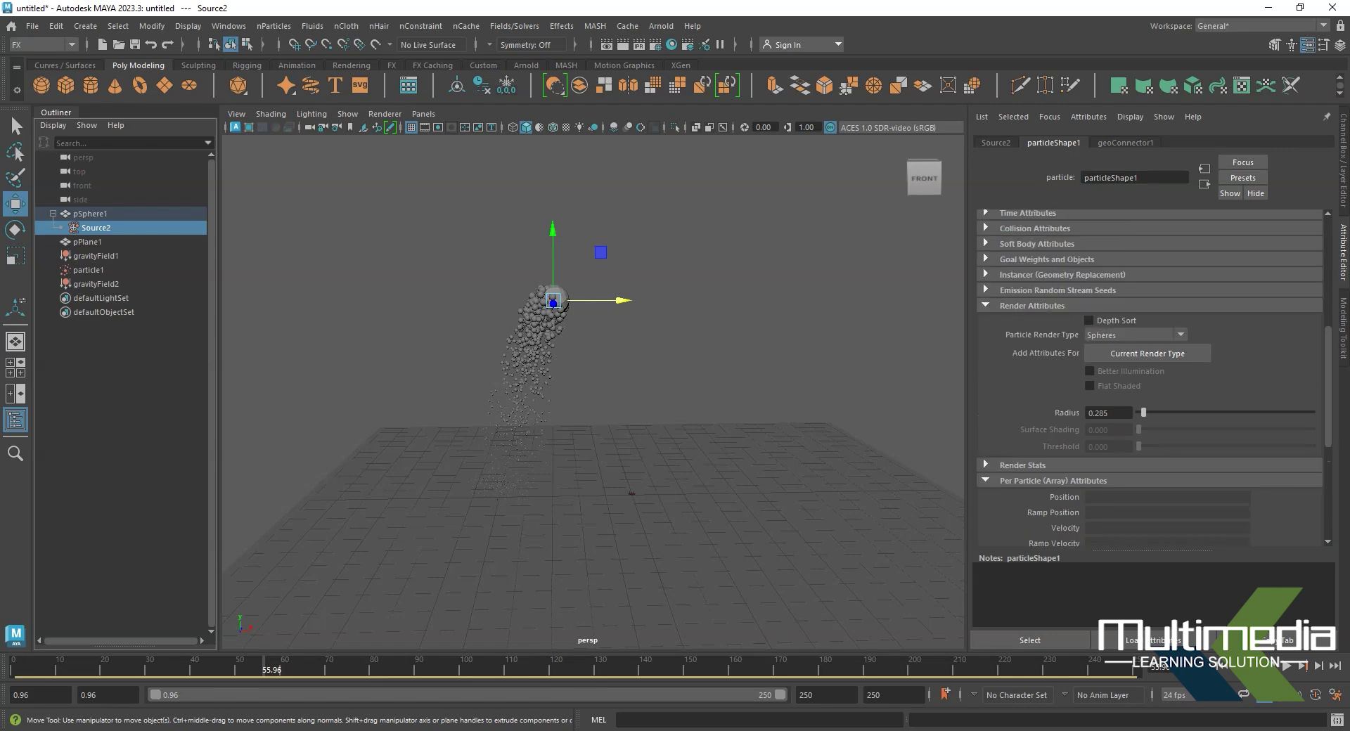
pyautogui.click(1117, 335)
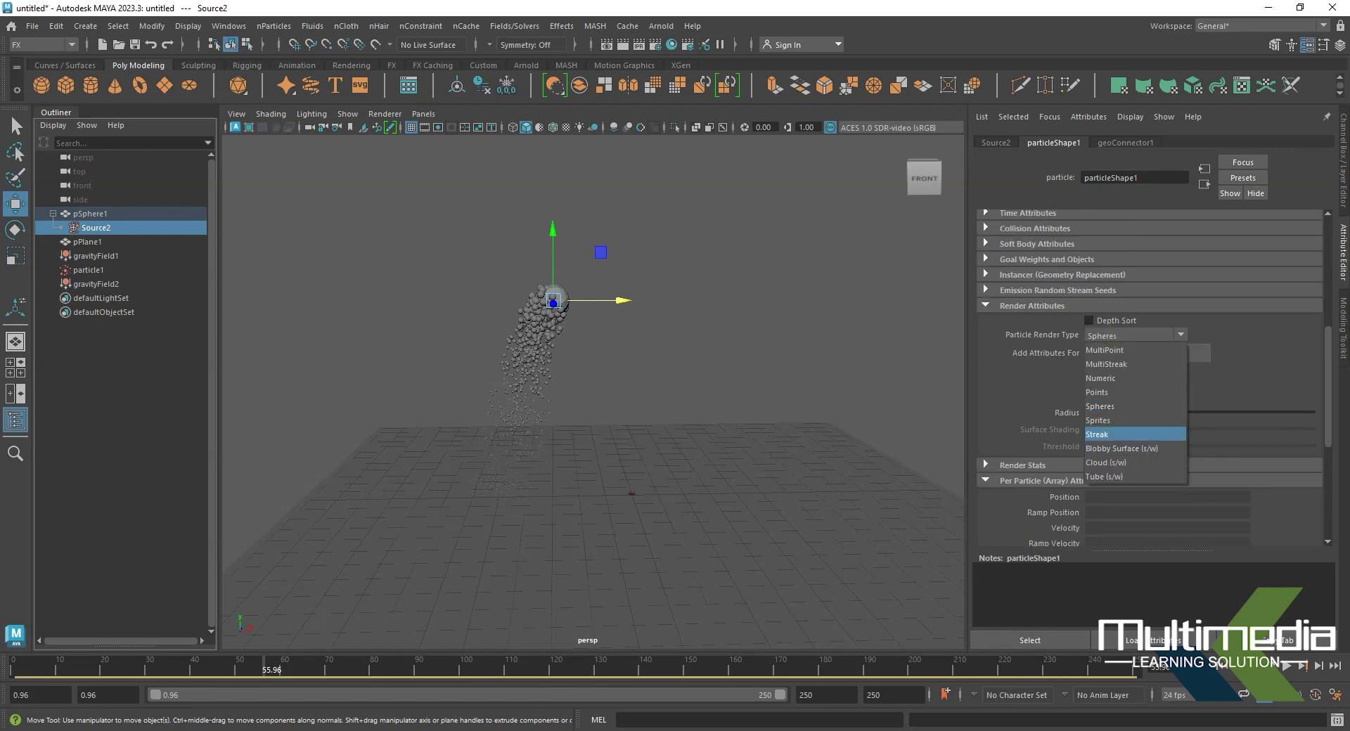
pyautogui.click(1104, 349)
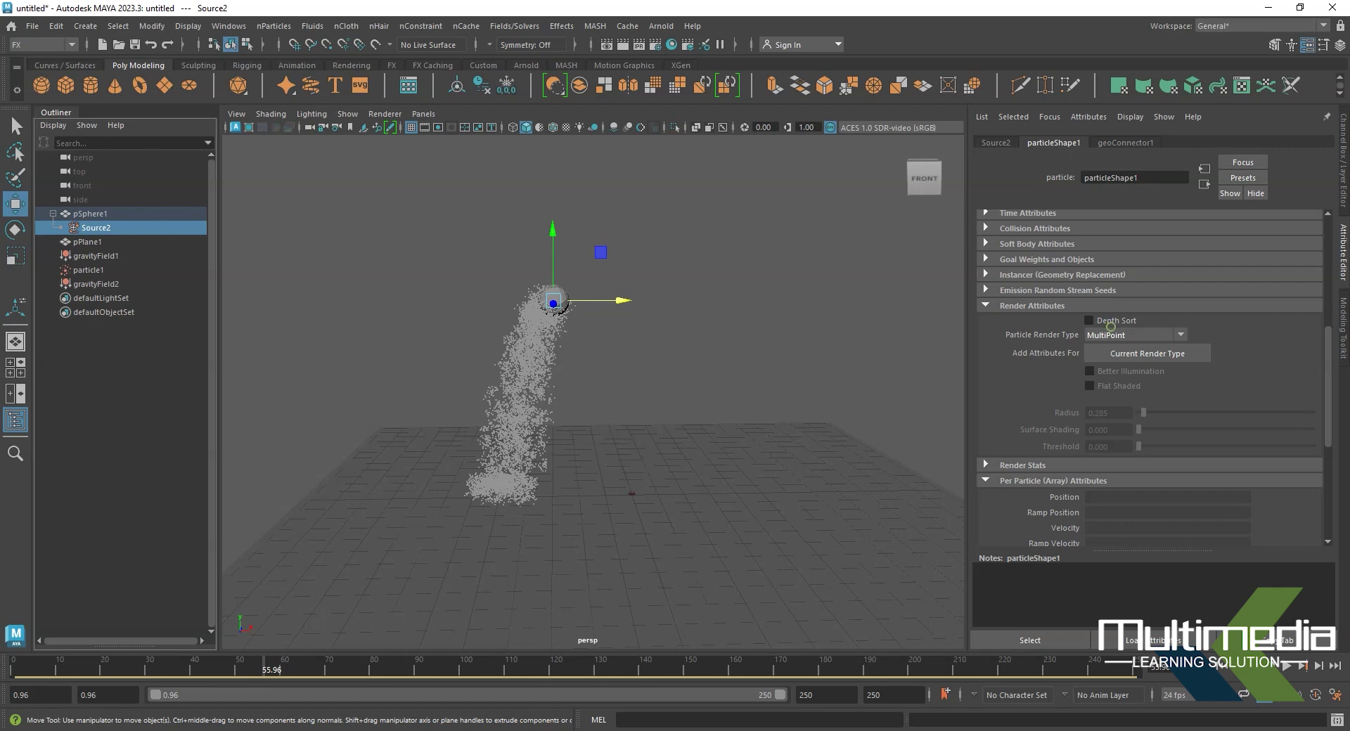
pyautogui.click(1115, 335)
pyautogui.click(1111, 407)
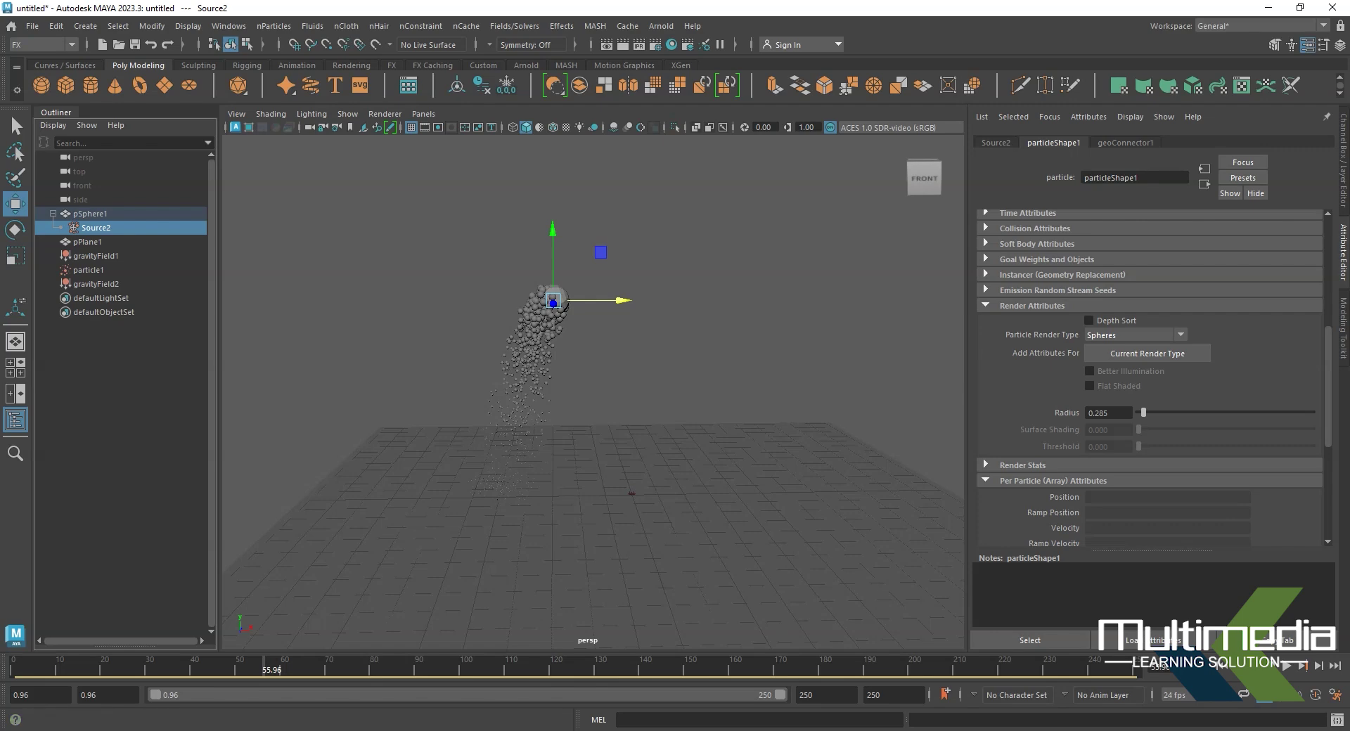
# Raise the particle Radius to 0.894 and reopen the Radius PP ramp for editing
pyautogui.moveTo(1144, 413); pyautogui.dragTo(1155, 413)
pyautogui.scroll(-2, 1153, 380)
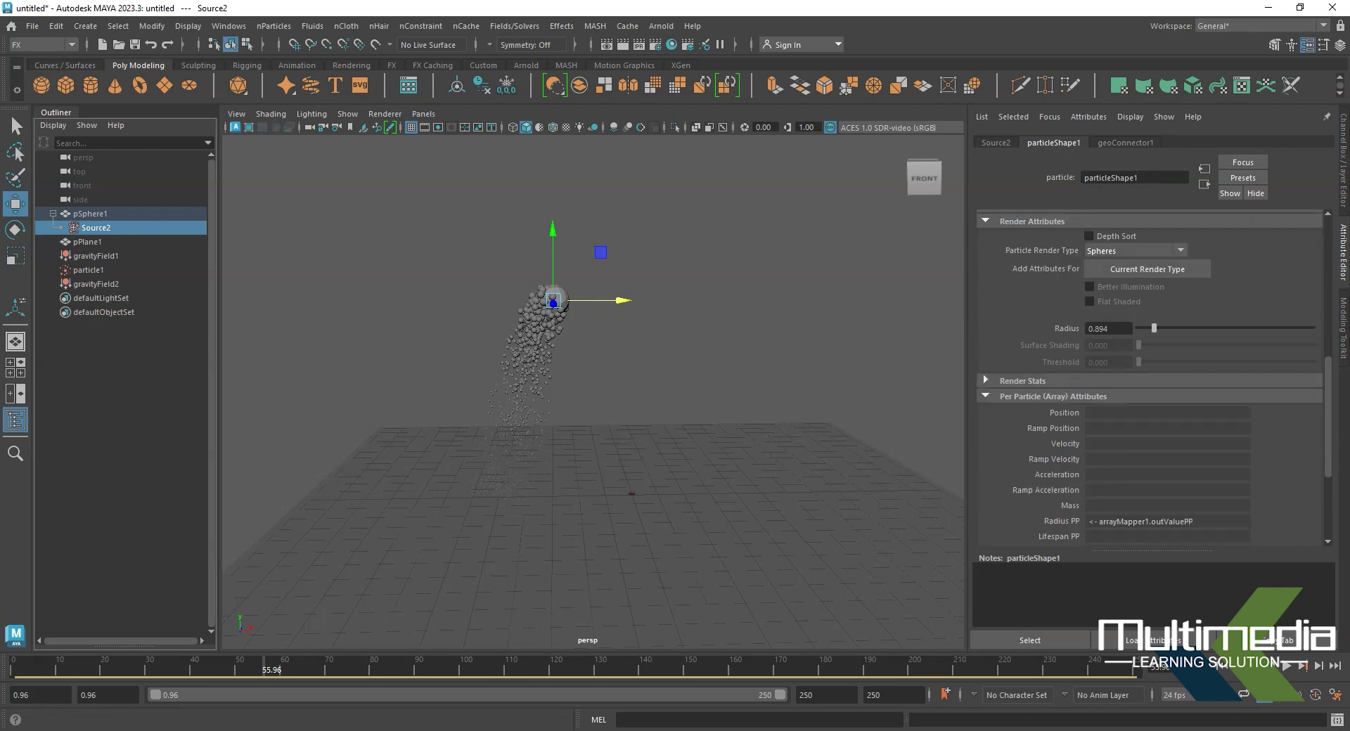
pyautogui.scroll(-1, 1153, 380)
pyautogui.rightClick(1152, 479)
pyautogui.moveTo(1189, 486)
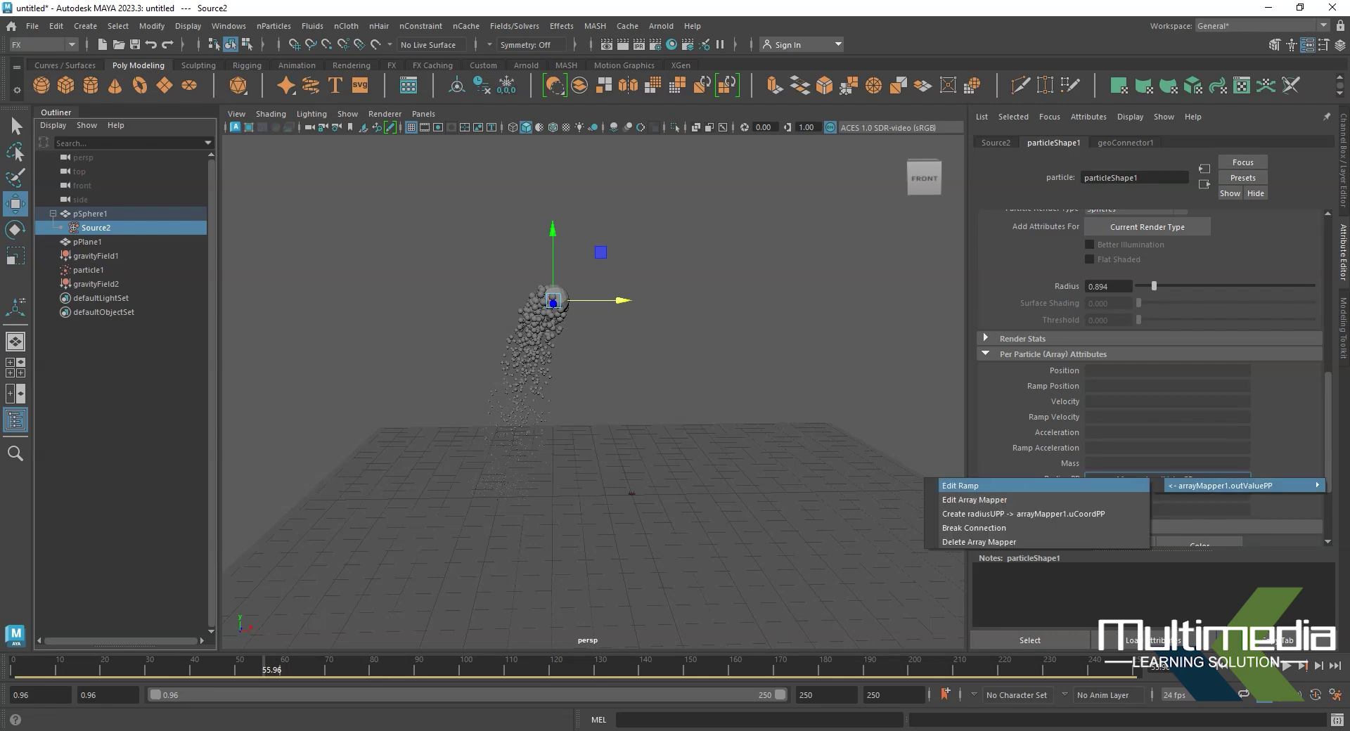
pyautogui.click(964, 485)
# Darken the ramp's first colour further and move its black entry to about position 0.877, replaying the simulation from the start
pyautogui.moveTo(1209, 332); pyautogui.dragTo(1218, 332)
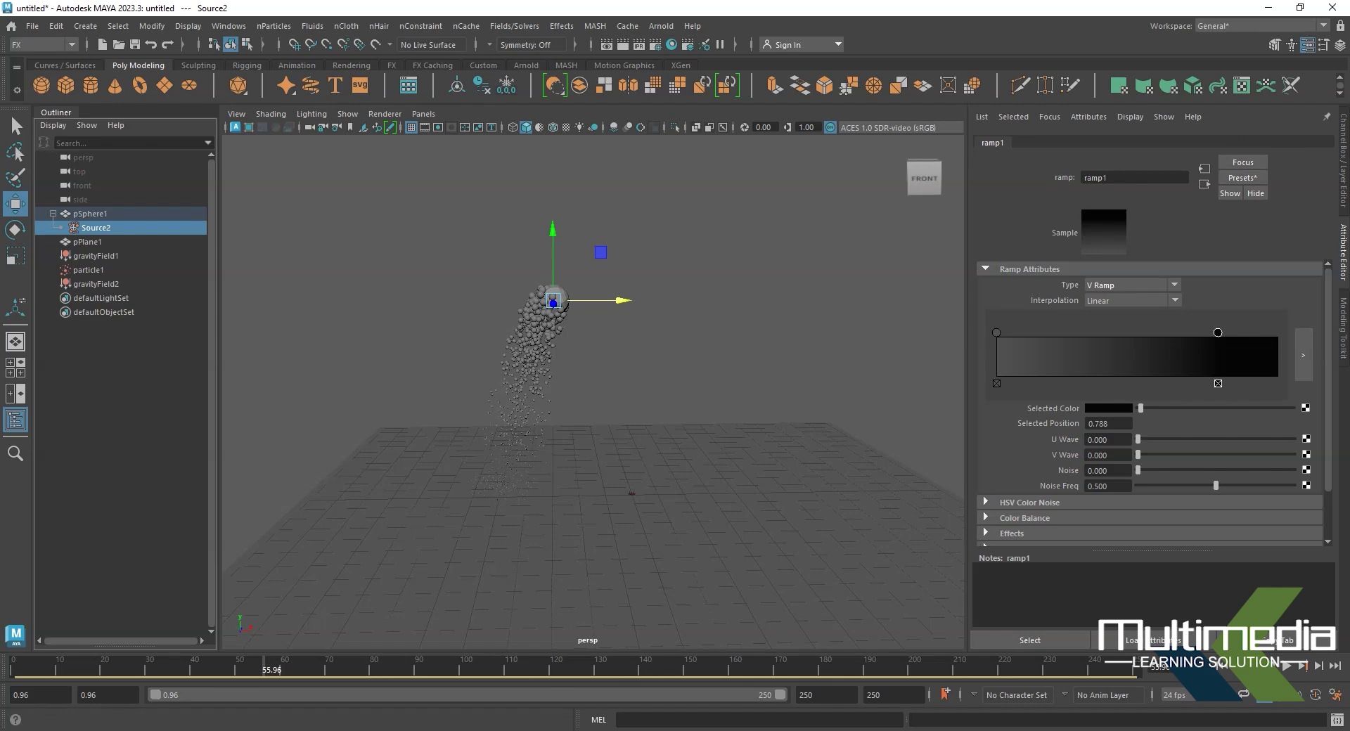
pyautogui.click(996, 333)
pyautogui.moveTo(1163, 407); pyautogui.dragTo(1152, 408)
pyautogui.moveTo(1218, 333)
pyautogui.mouseDown()
pyautogui.moveTo(1182, 333)
pyautogui.moveTo(1266, 333)
pyautogui.moveTo(1233, 333)
pyautogui.moveTo(1244, 332)
pyautogui.mouseUp()
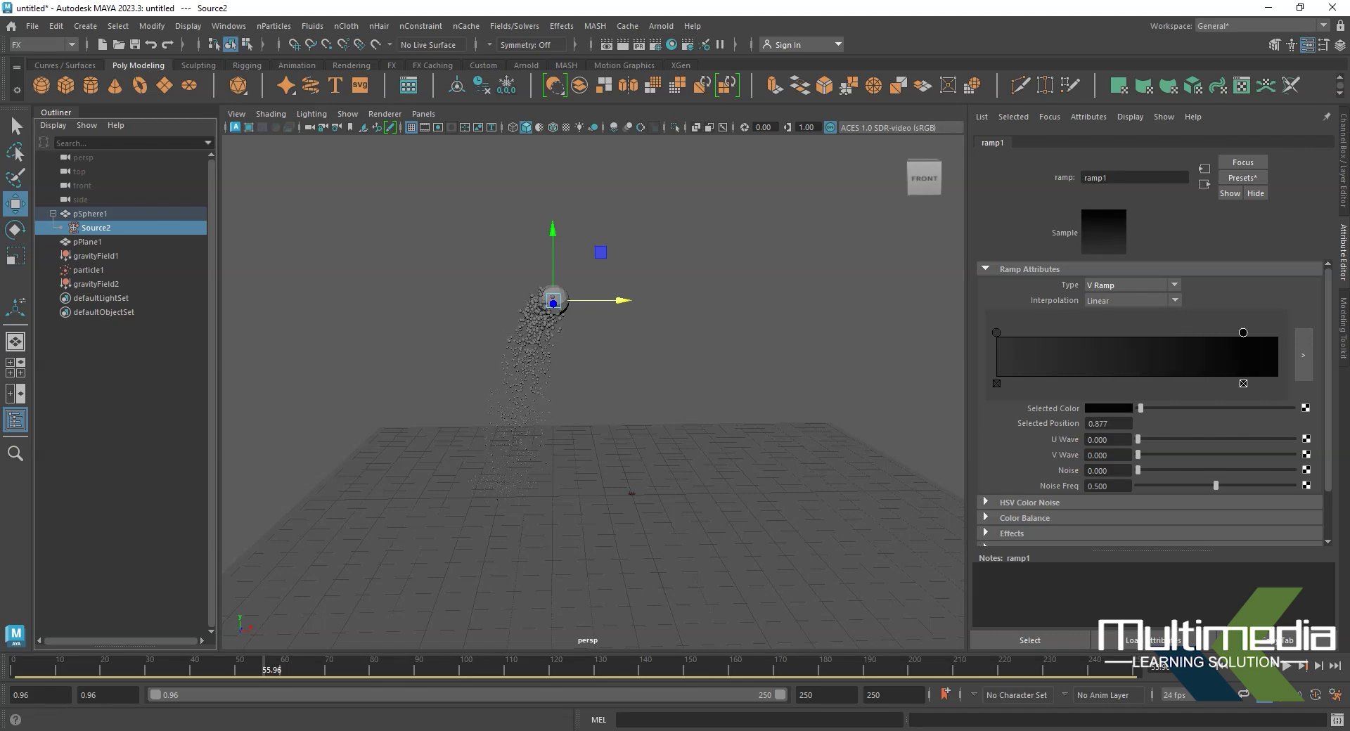
pyautogui.click(1223, 666)
pyautogui.click(1287, 666)
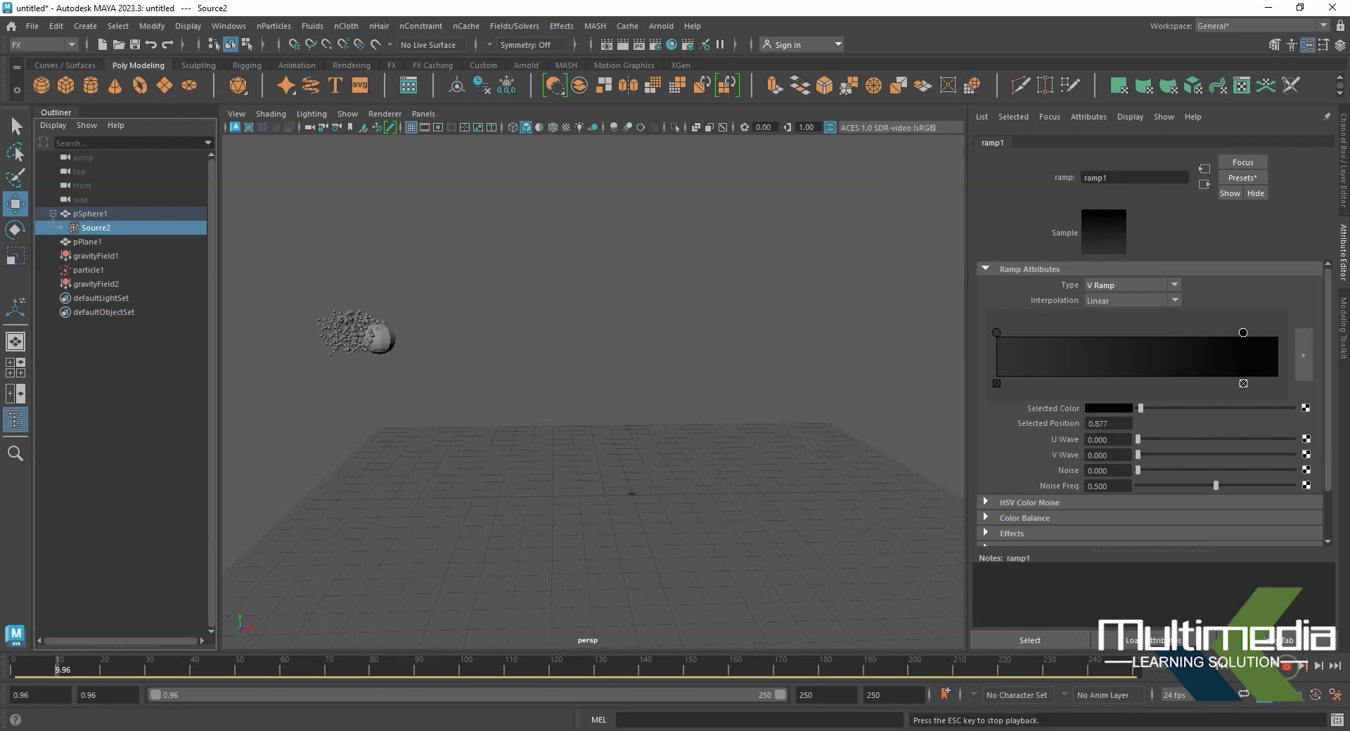